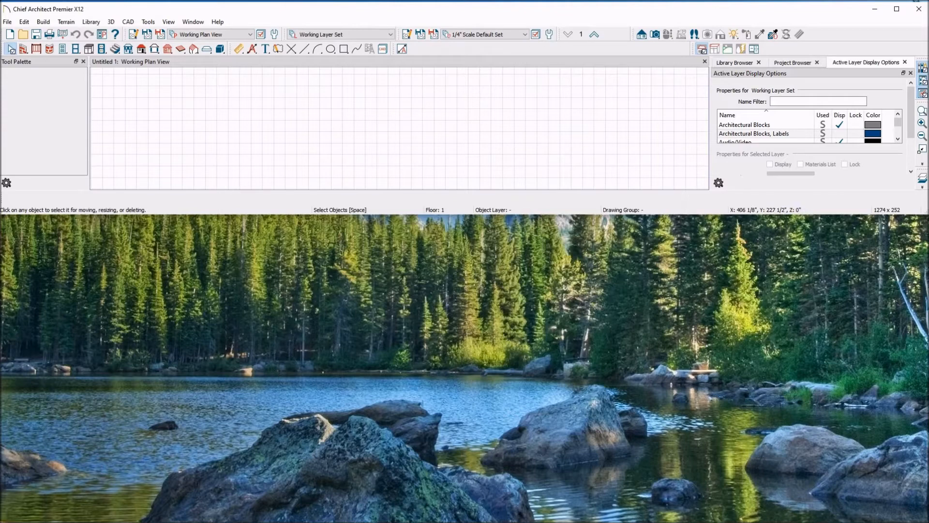
Launch Chief Architect Interiors X12 and start a new blank plan in it.
click(155, 516)
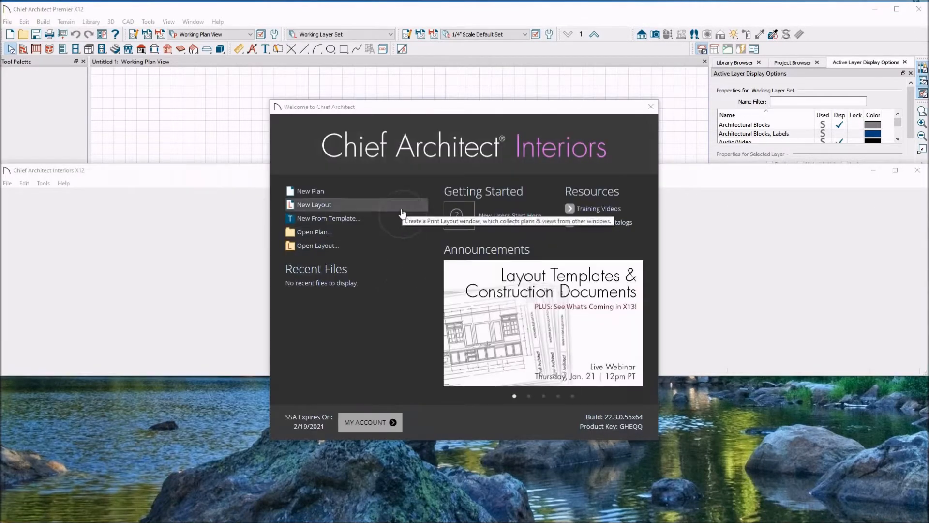
click(311, 192)
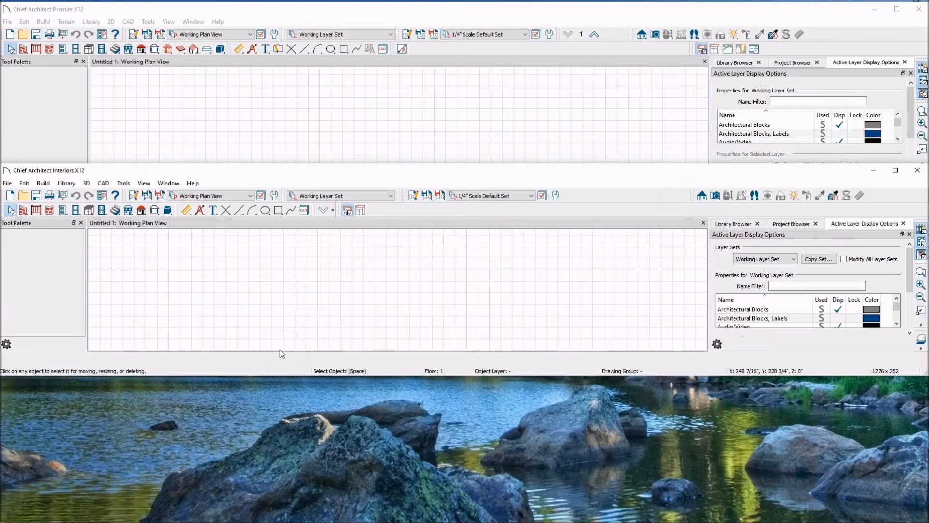
Launch Home Designer Pro 2021 and create a new plan with U.S. Units (inches) and the Default Style.
mouse_move(313, 522)
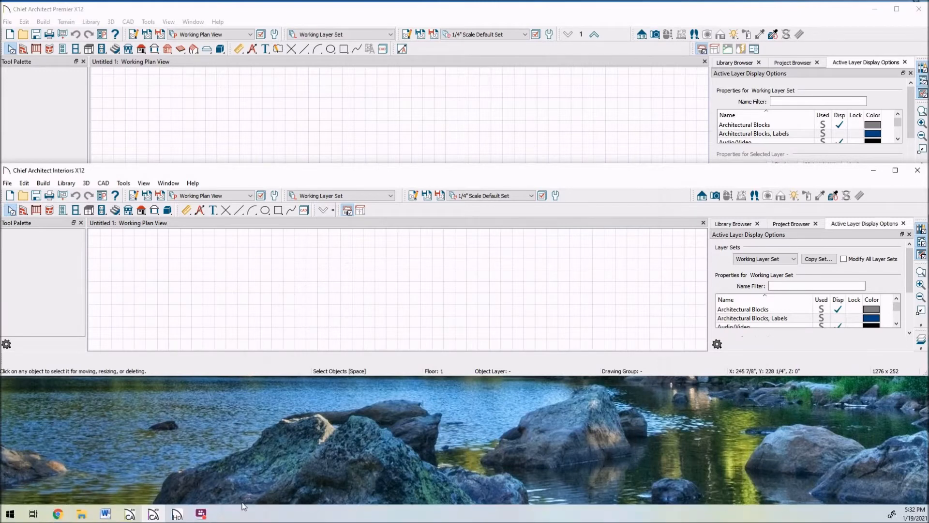
click(176, 516)
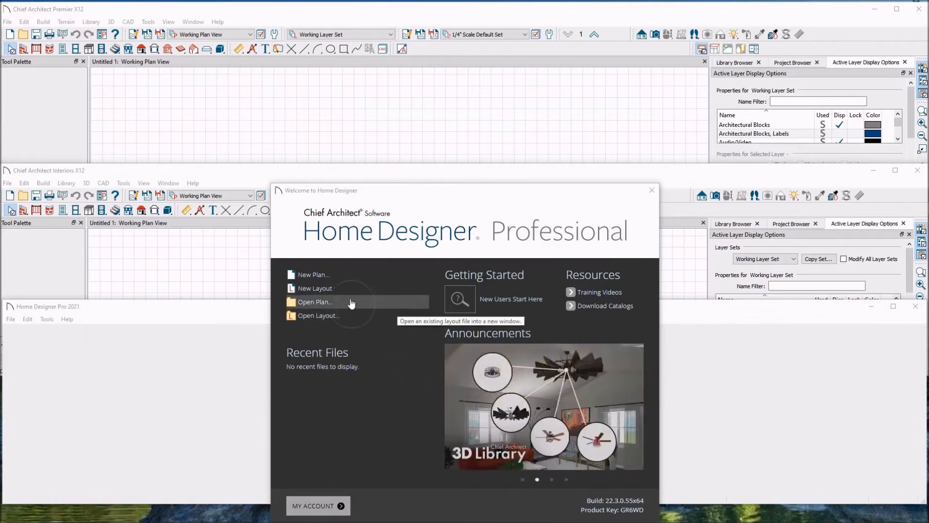
click(324, 275)
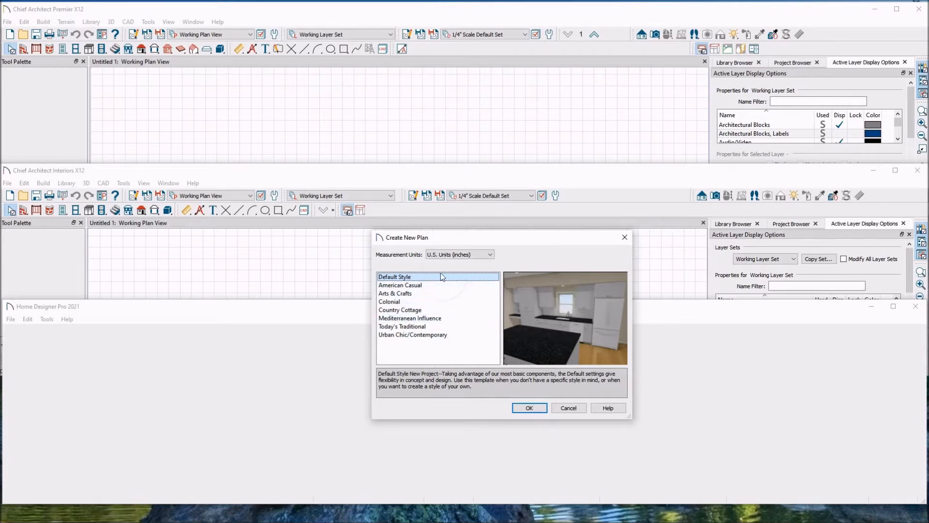
click(492, 257)
click(488, 255)
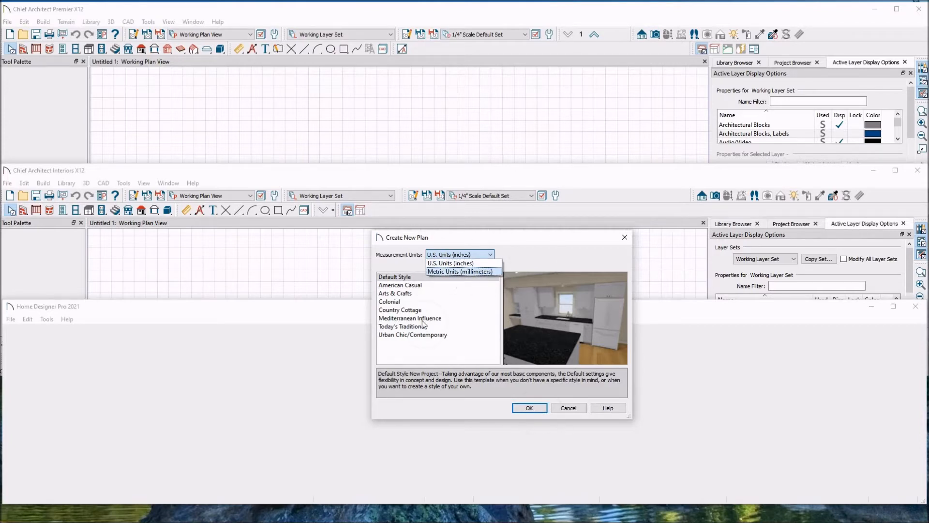
click(466, 264)
click(537, 408)
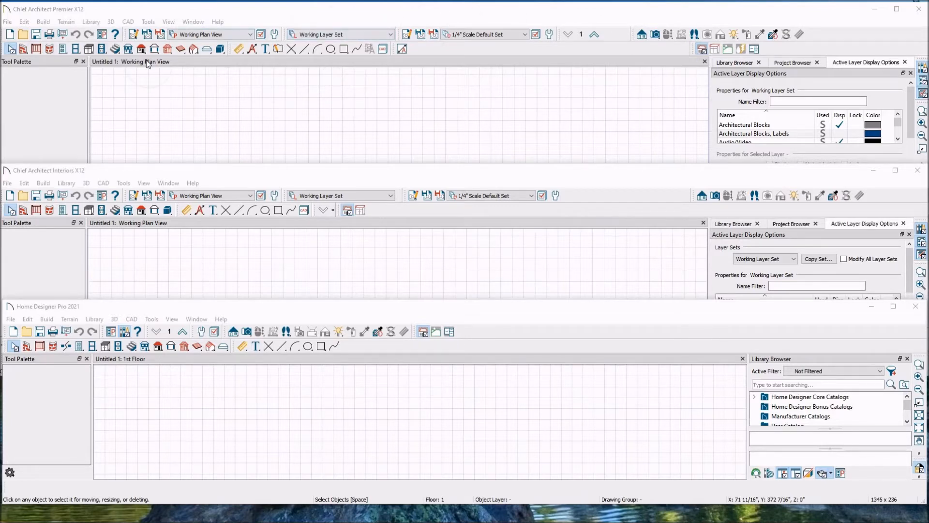
In Chief Architect Premier X12, switch through the cabinet, terrain, electrical and room-type toolbar configurations to compare their tools.
click(715, 49)
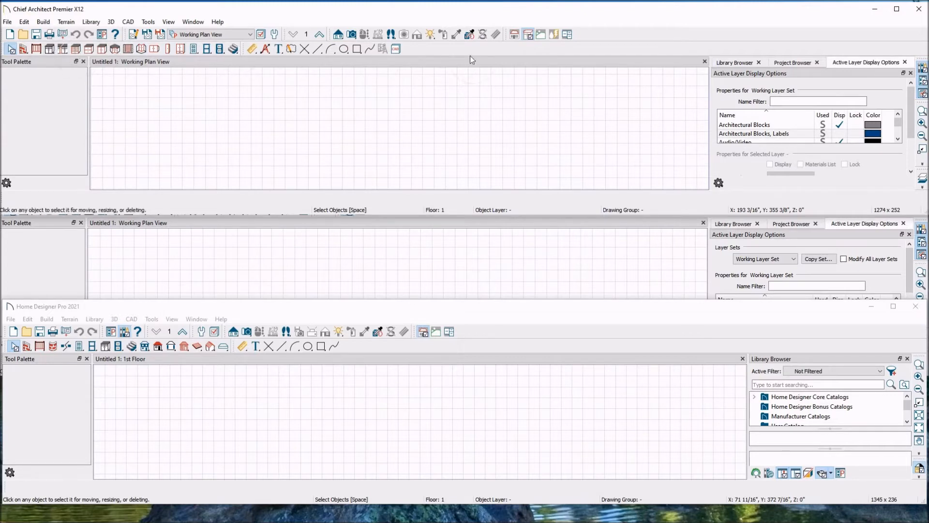
click(542, 34)
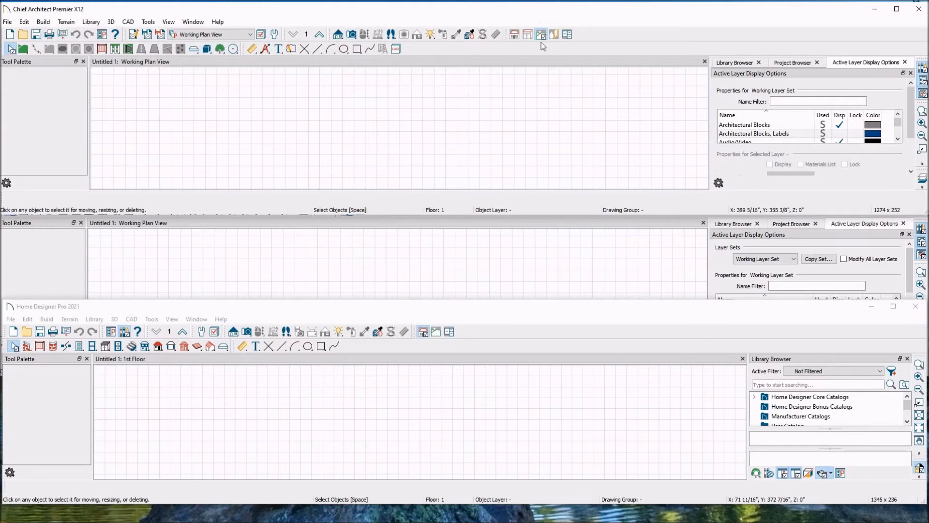
click(554, 37)
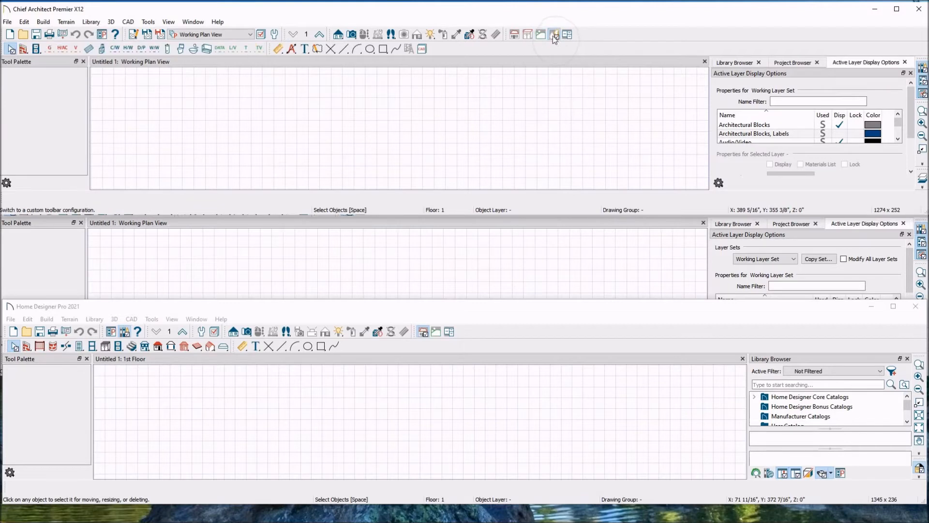
click(570, 35)
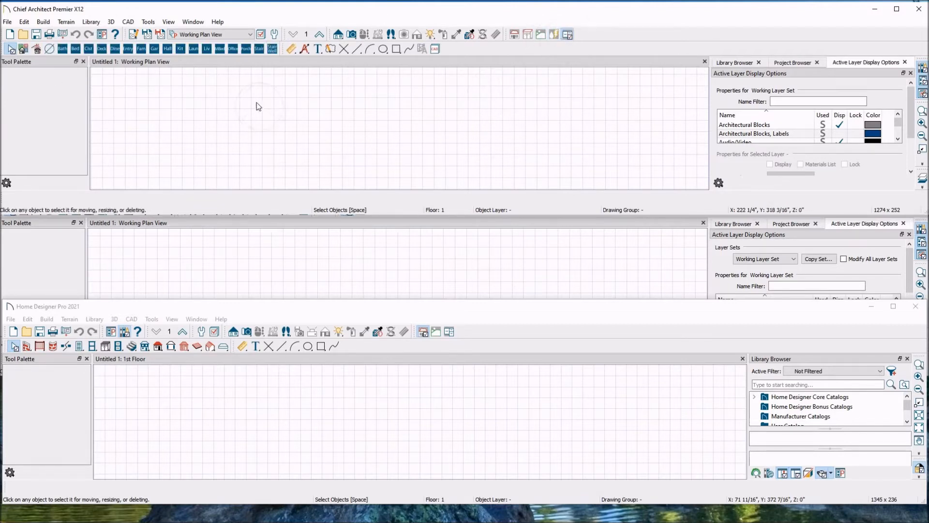
View the cabinet toolbar configuration in Chief Architect Interiors X12 and the terrain configuration in Home Designer Pro 2021.
click(213, 240)
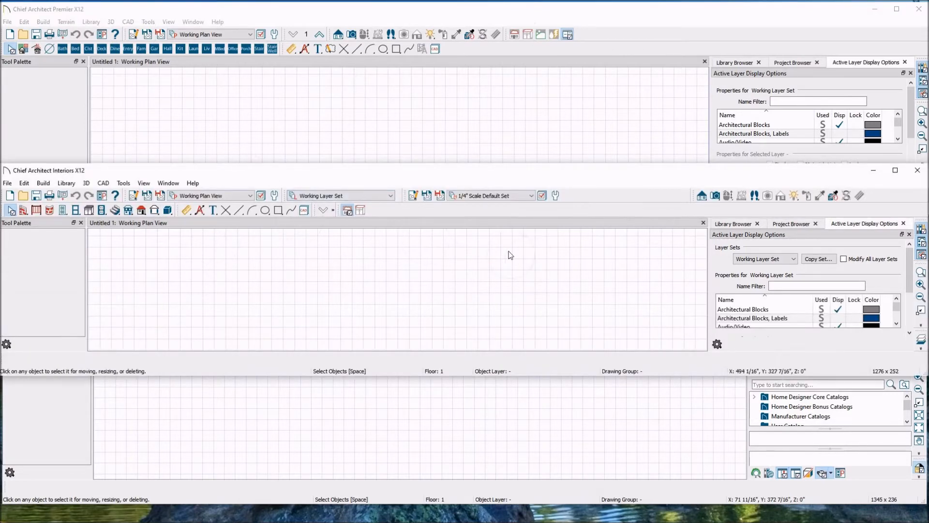
click(348, 212)
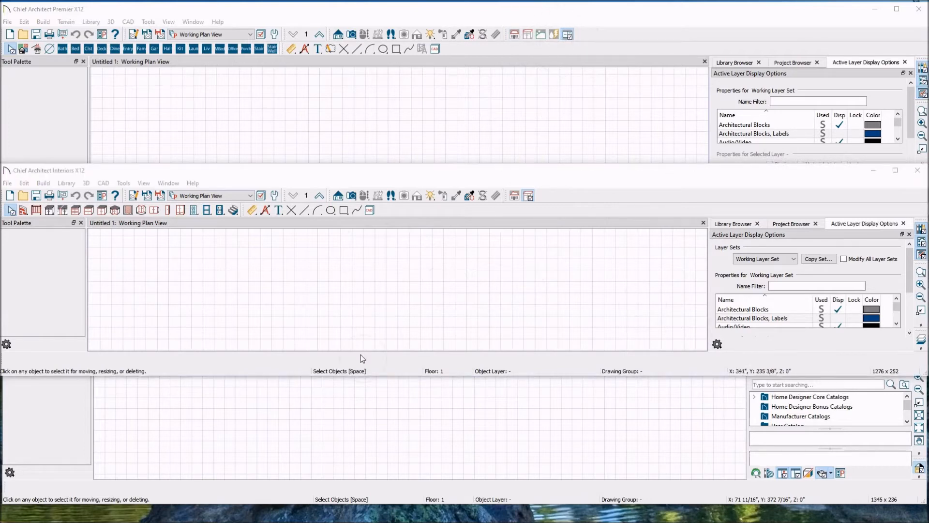
click(251, 414)
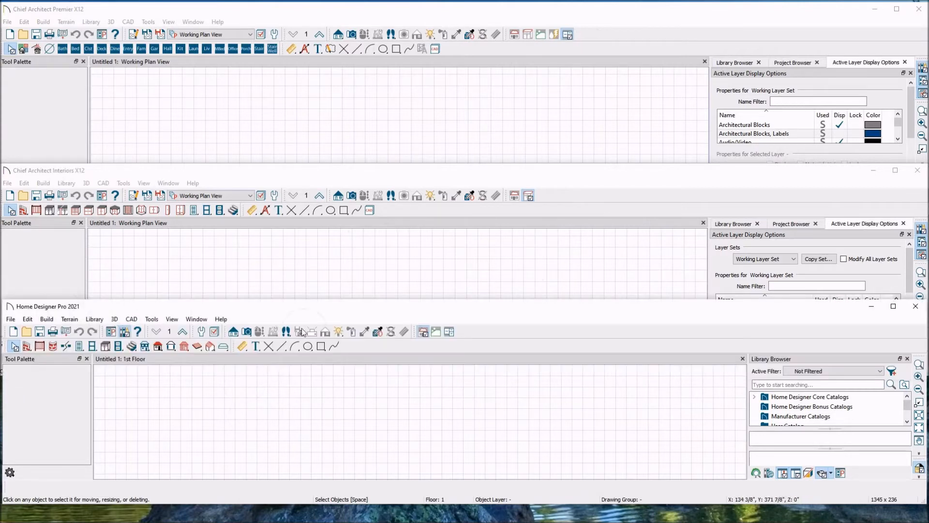
click(437, 333)
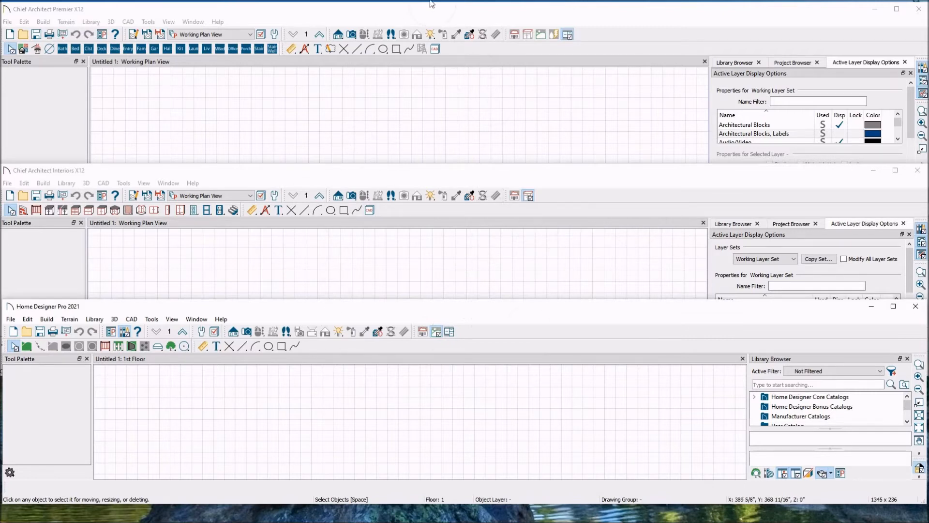
Restore the original toolbar configuration in Premier X12, Interiors X12 and Home Designer Pro 2021.
click(513, 34)
click(467, 232)
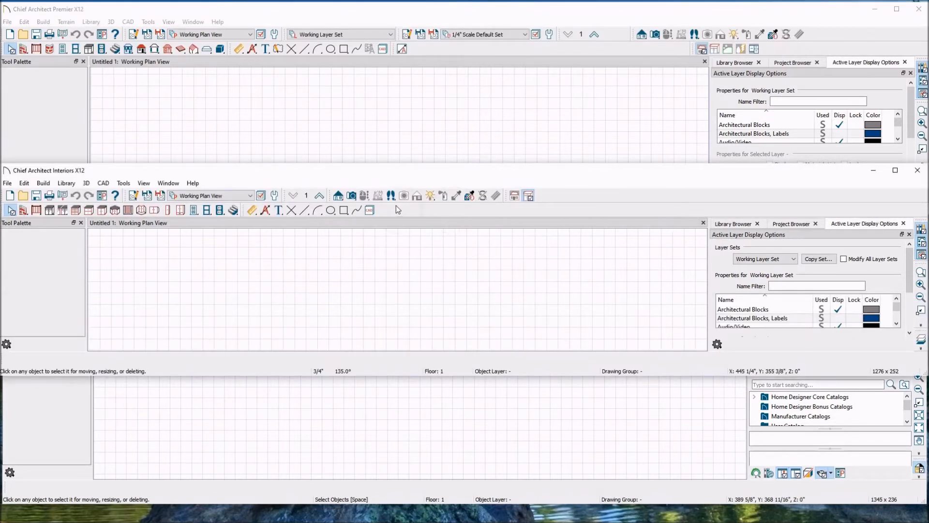
click(515, 195)
click(476, 386)
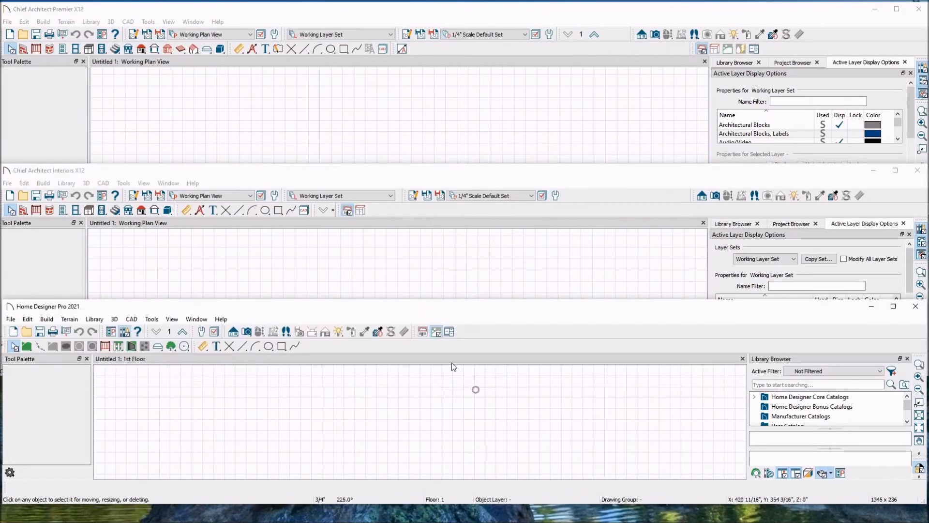
click(423, 332)
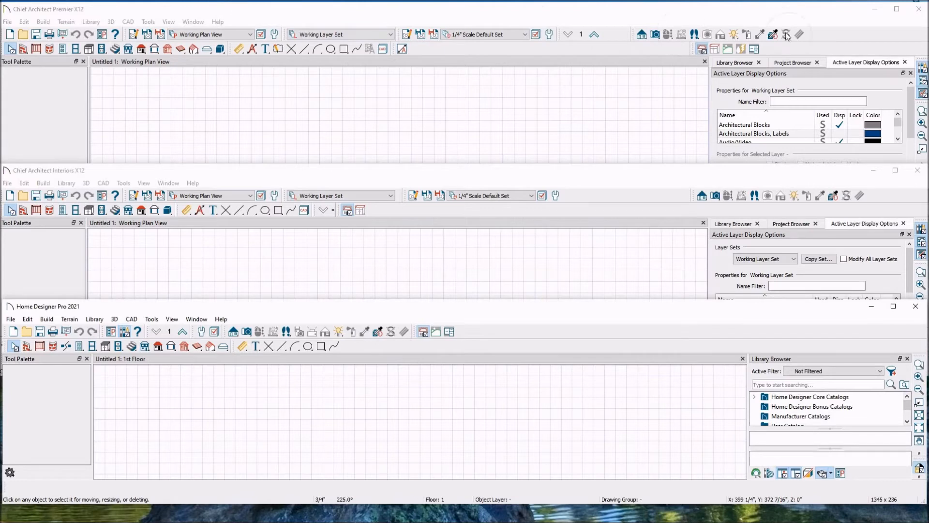
Compare the lists of available toolbars in Premier X12, Interiors X12 and Home Designer Pro 2021 without changing them.
right_click(448, 51)
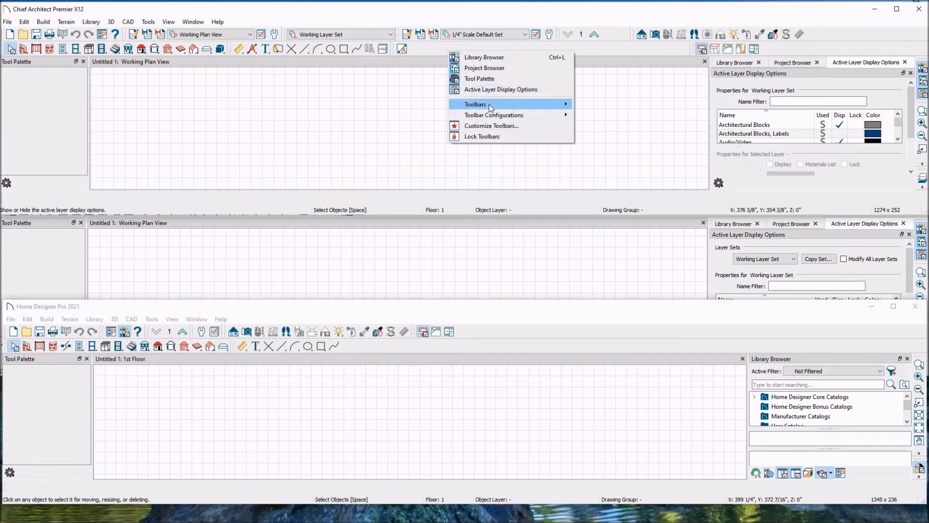
mouse_move(489, 107)
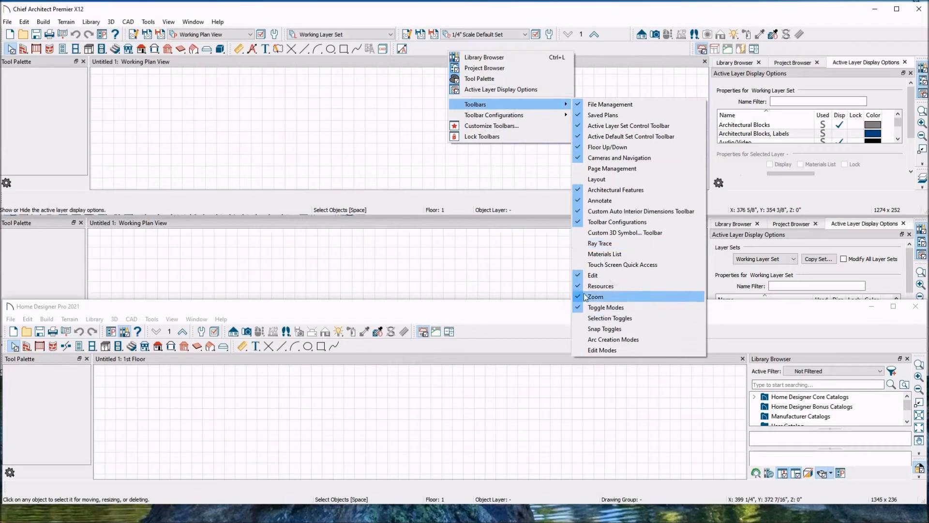
click(493, 246)
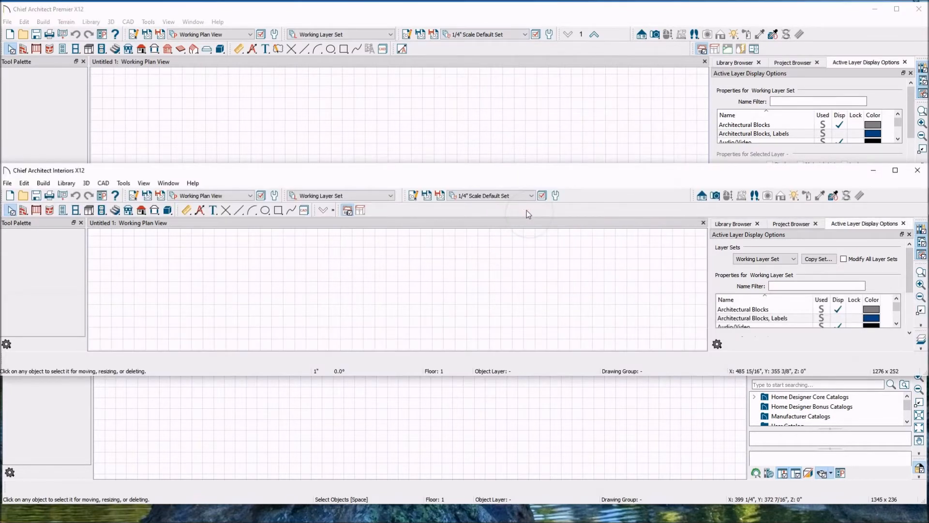
right_click(526, 210)
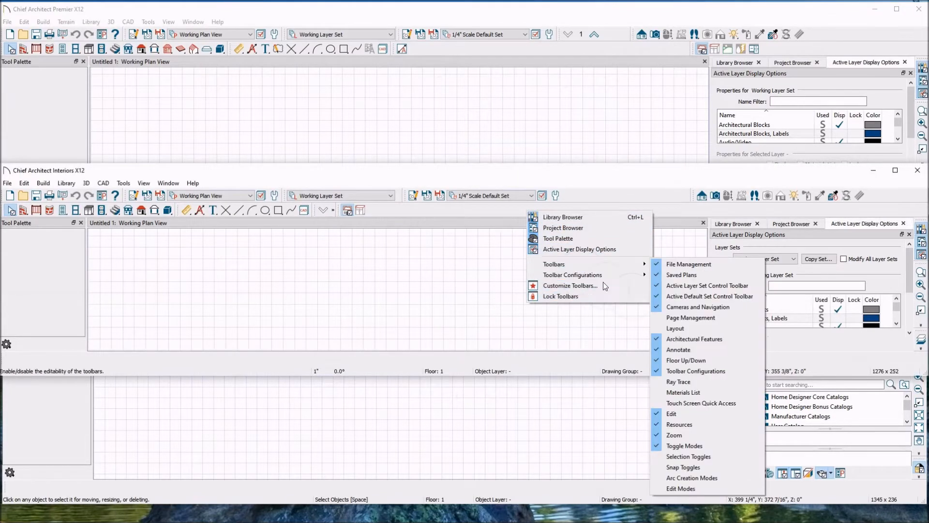
click(543, 367)
click(444, 414)
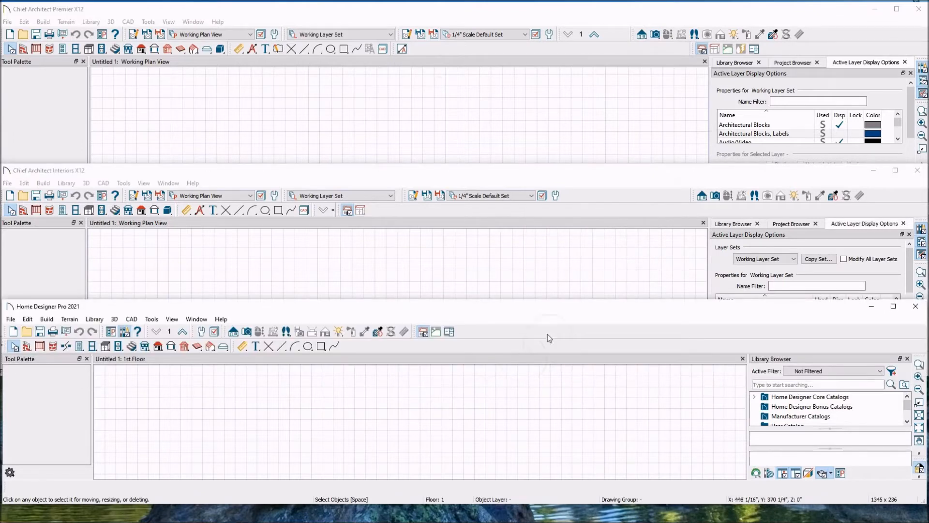
right_click(538, 349)
mouse_move(598, 377)
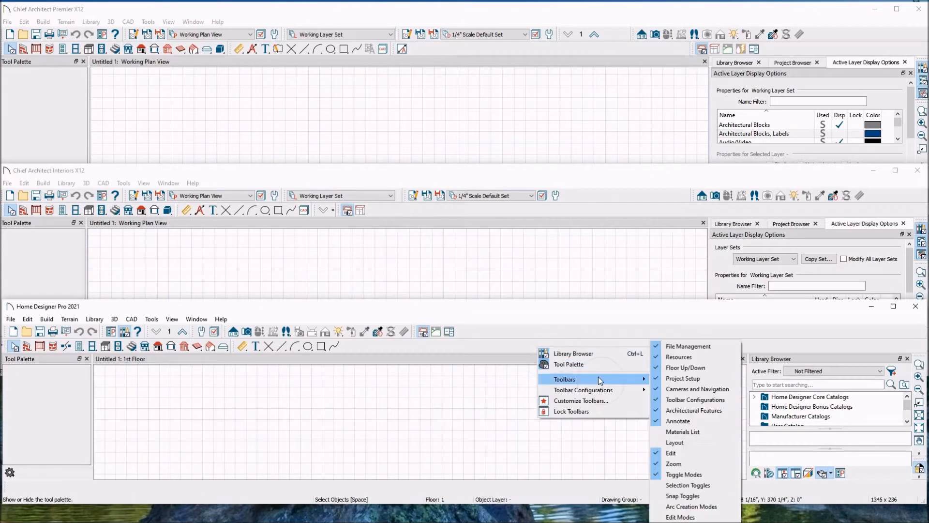
click(509, 344)
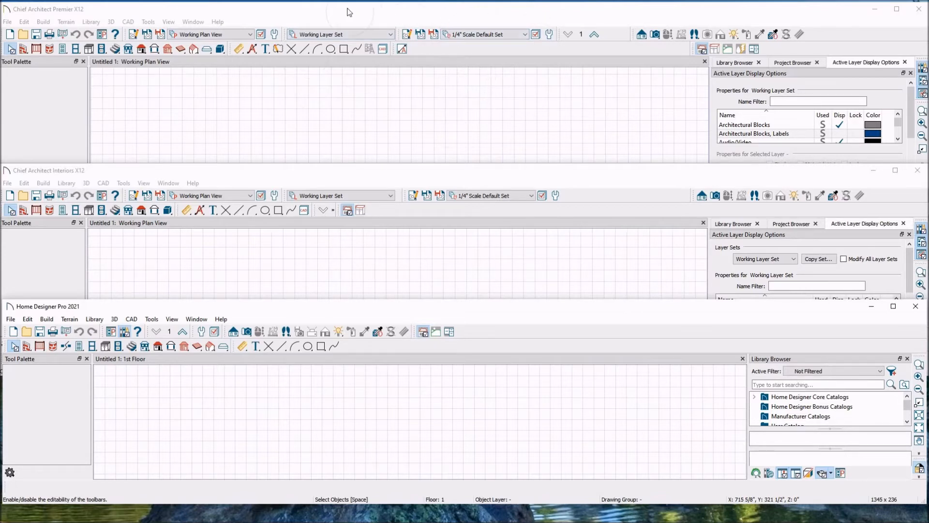
In Premier X12, examine the available default sets, saved plan views and layer sets without switching any.
click(524, 34)
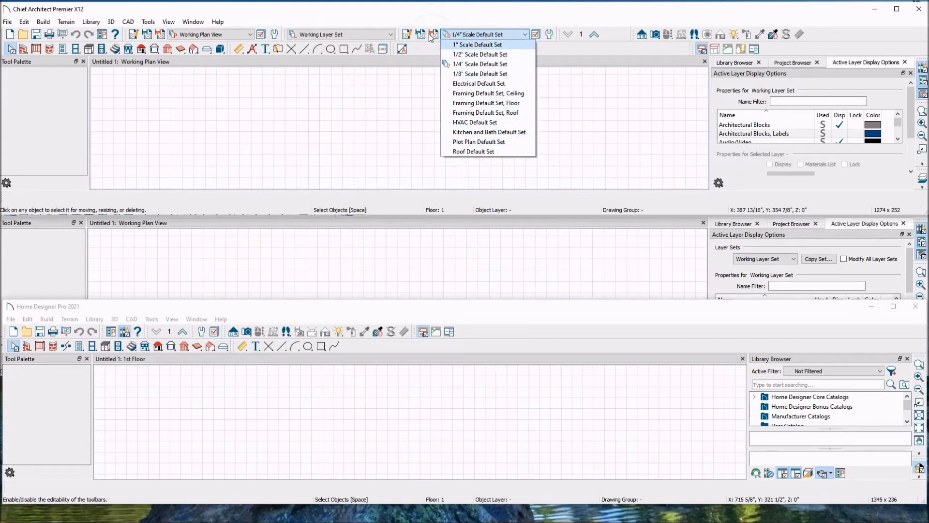
click(420, 49)
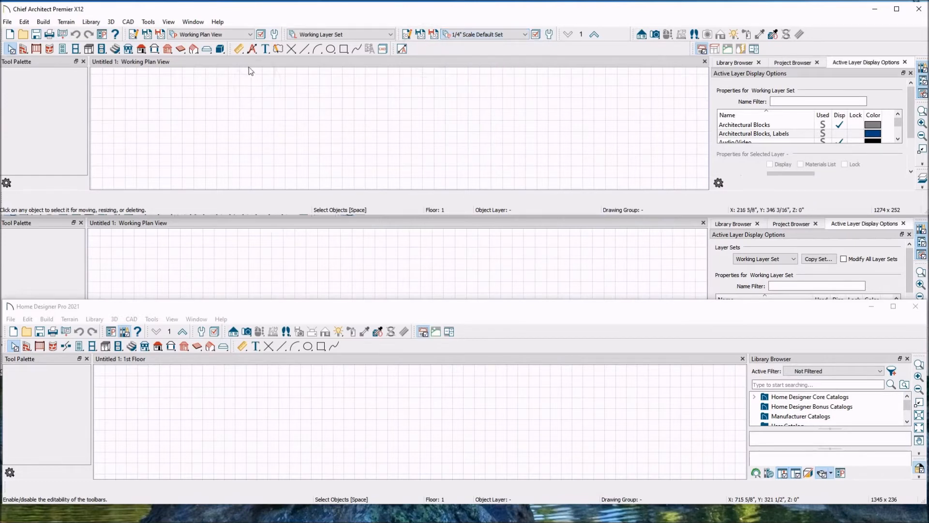
click(251, 34)
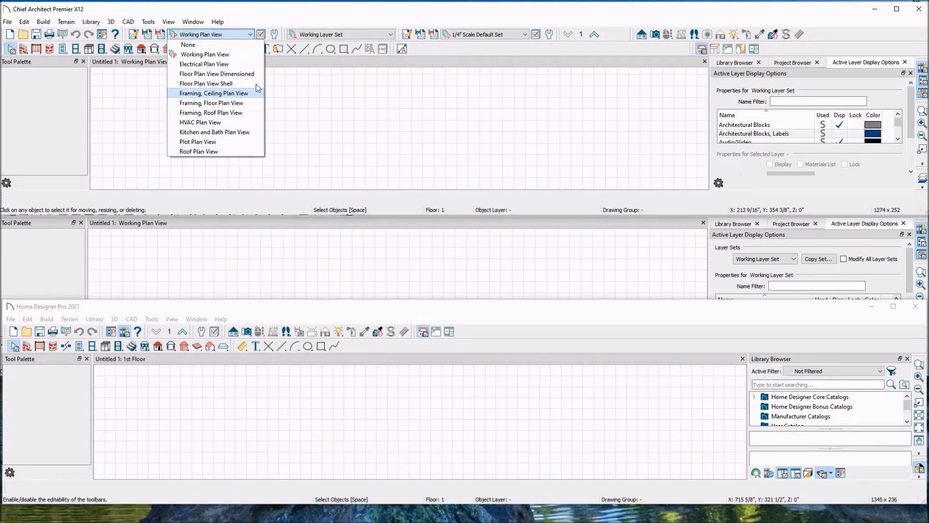
click(369, 35)
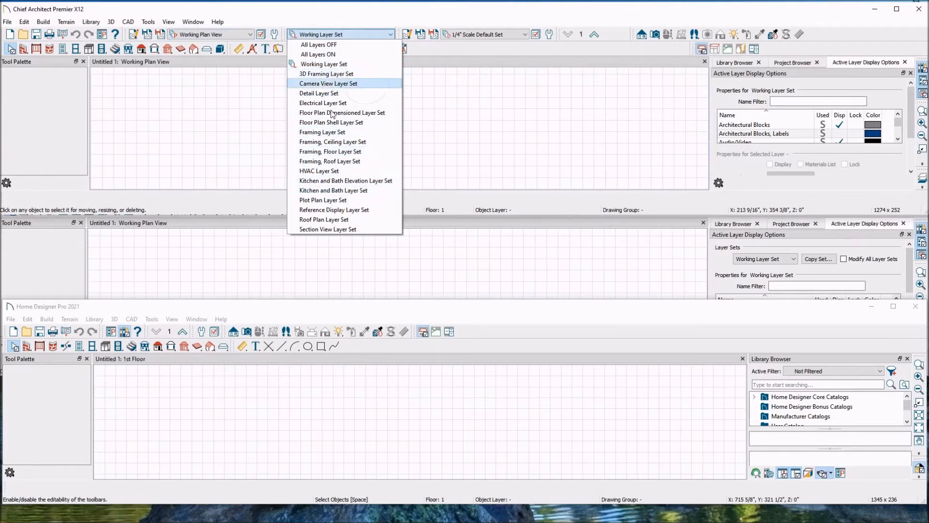
click(509, 34)
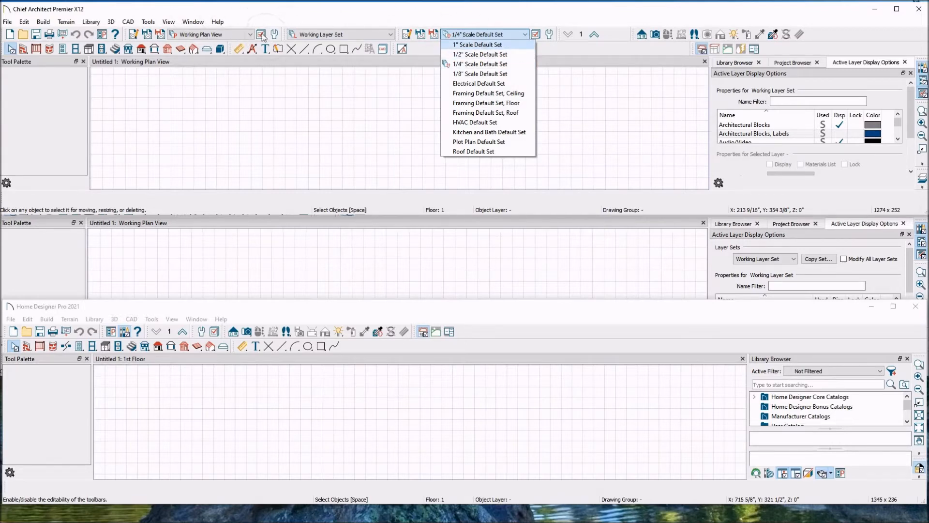
click(227, 35)
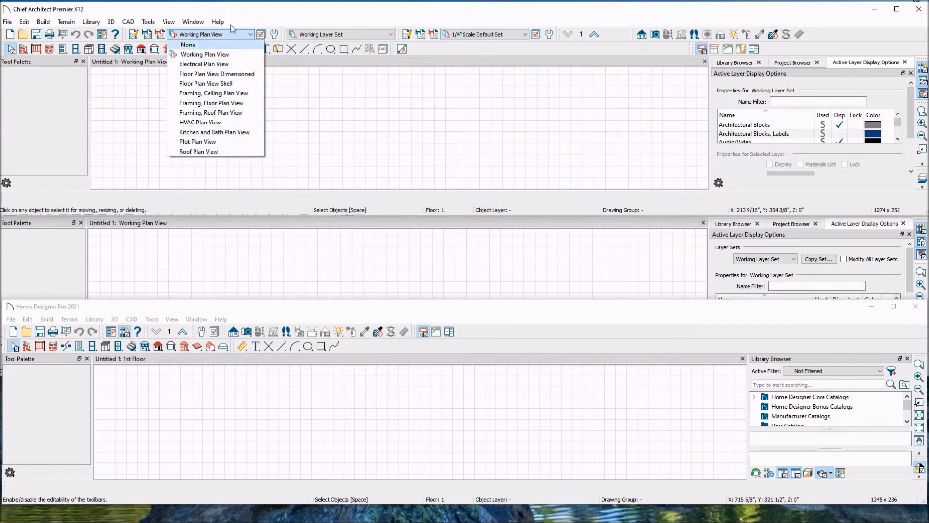
click(264, 16)
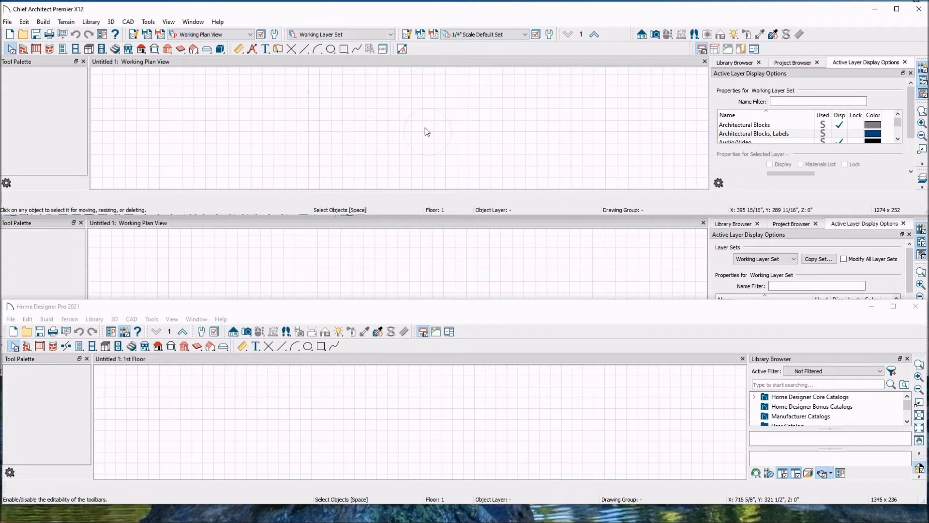
In Home Designer Pro 2021, view the layer display options and the list of default settings without changing anything.
click(315, 258)
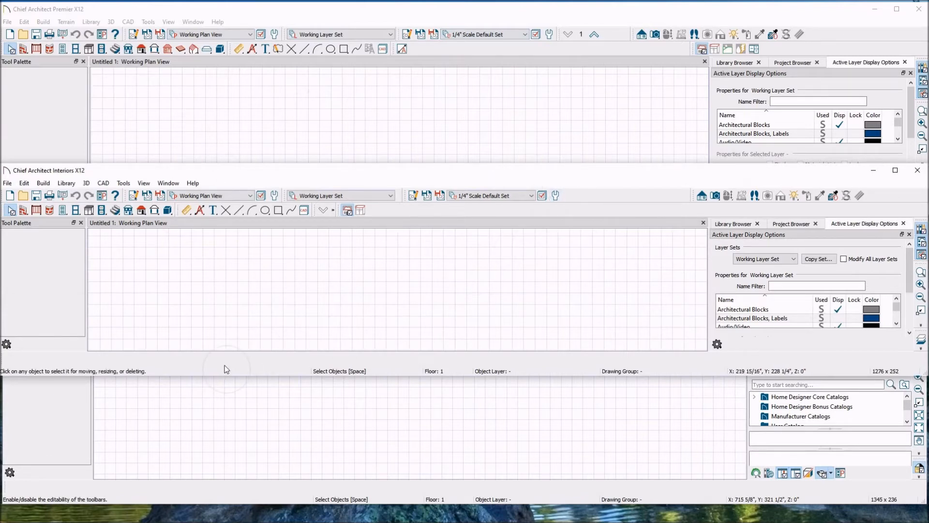
click(238, 405)
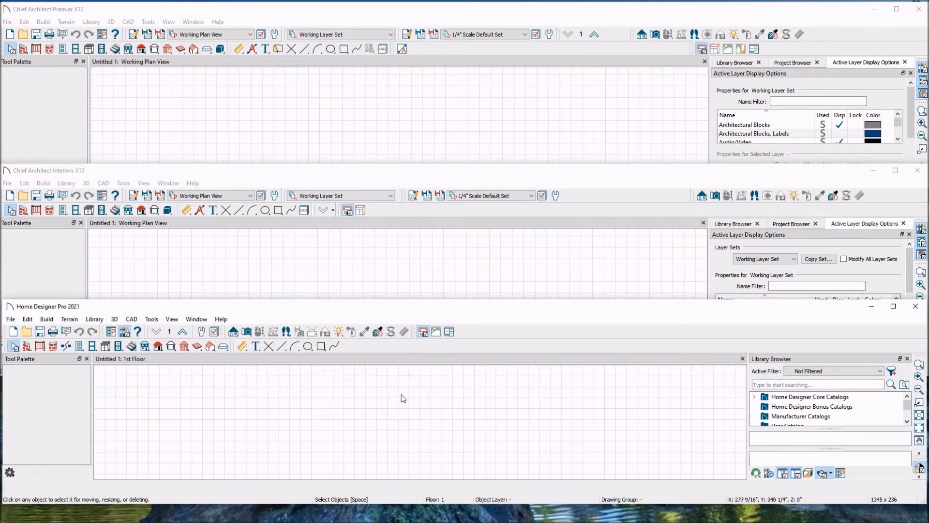
click(152, 319)
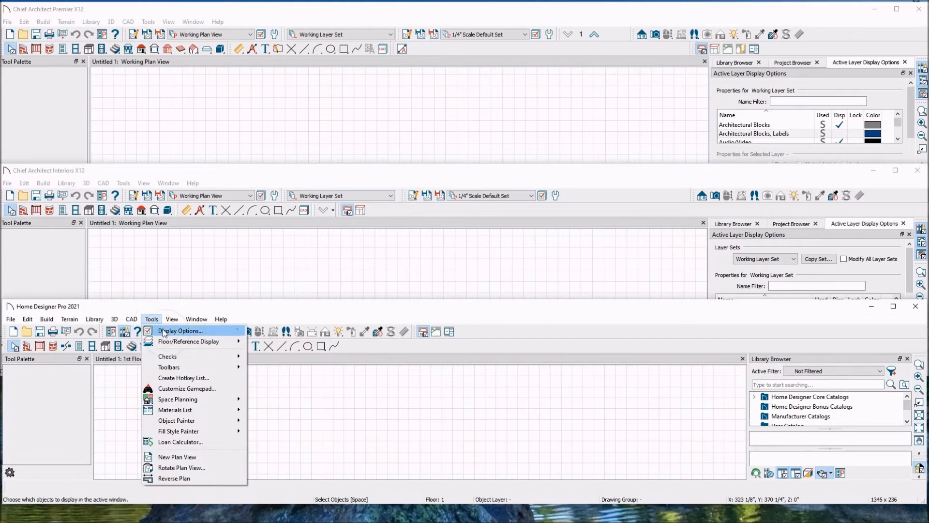
click(163, 331)
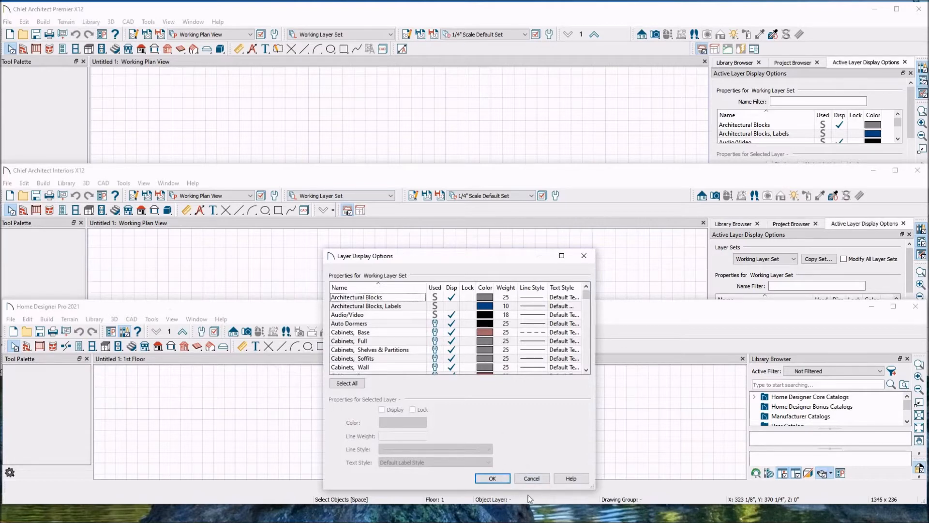
click(531, 479)
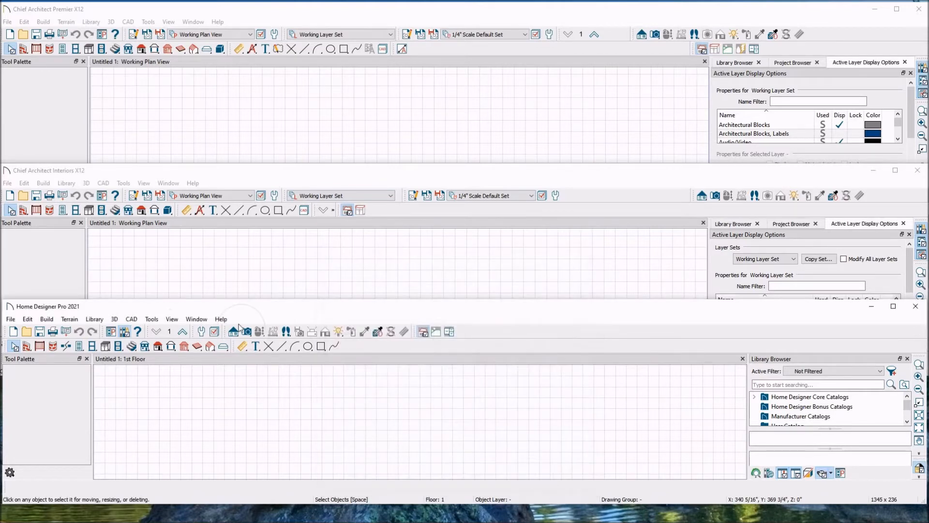
click(201, 332)
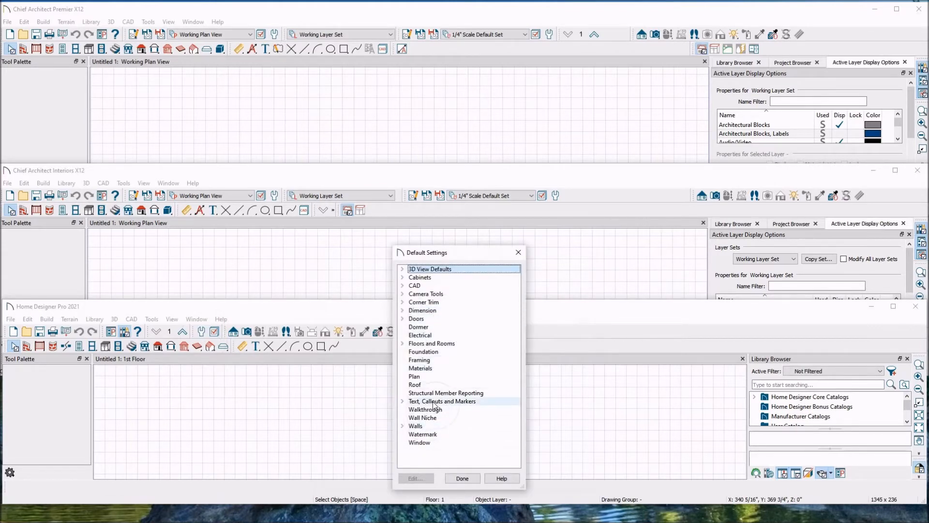
click(472, 478)
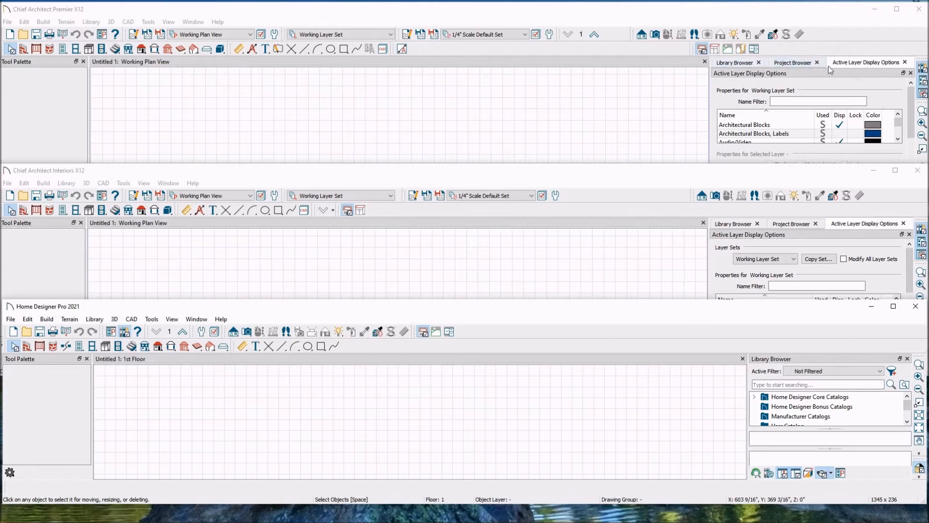
In Premier X12, view the Library Browser catalogs, then the Project Browser with its Floor Levels folder expanded.
click(744, 63)
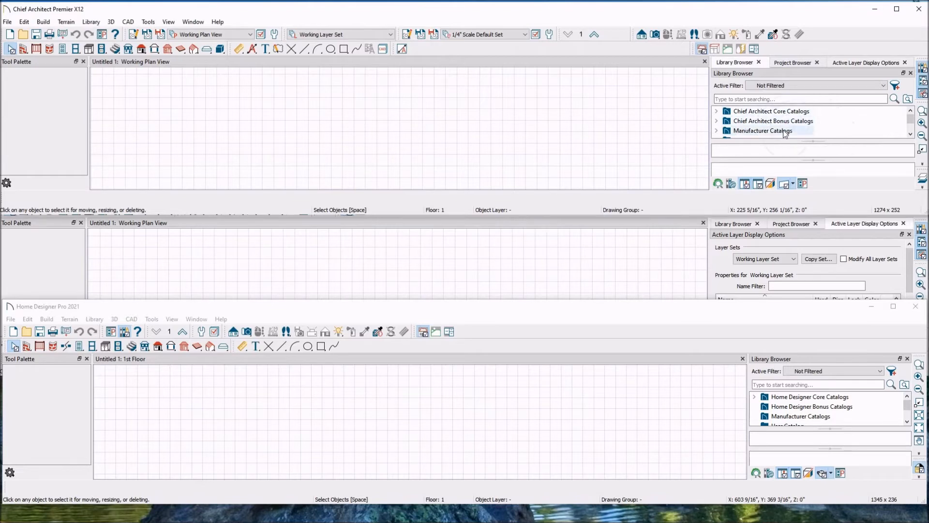
click(798, 64)
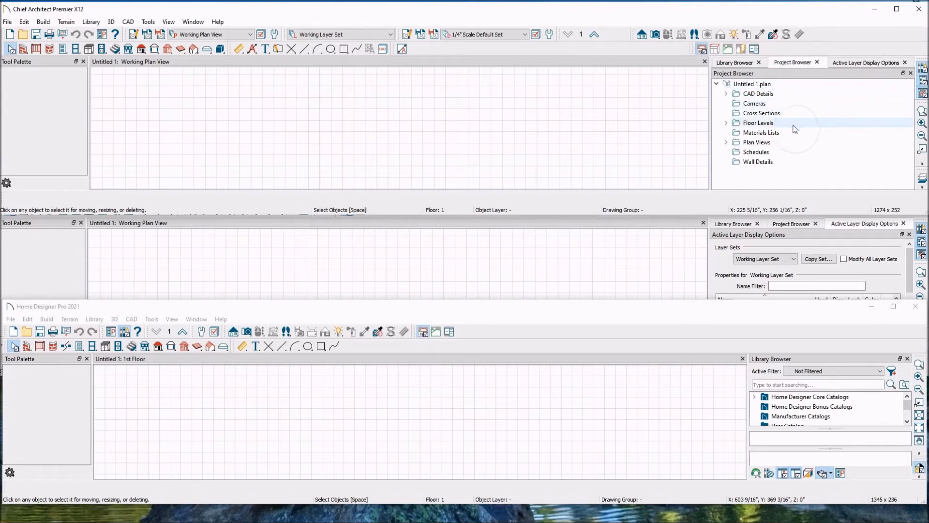
double_click(767, 123)
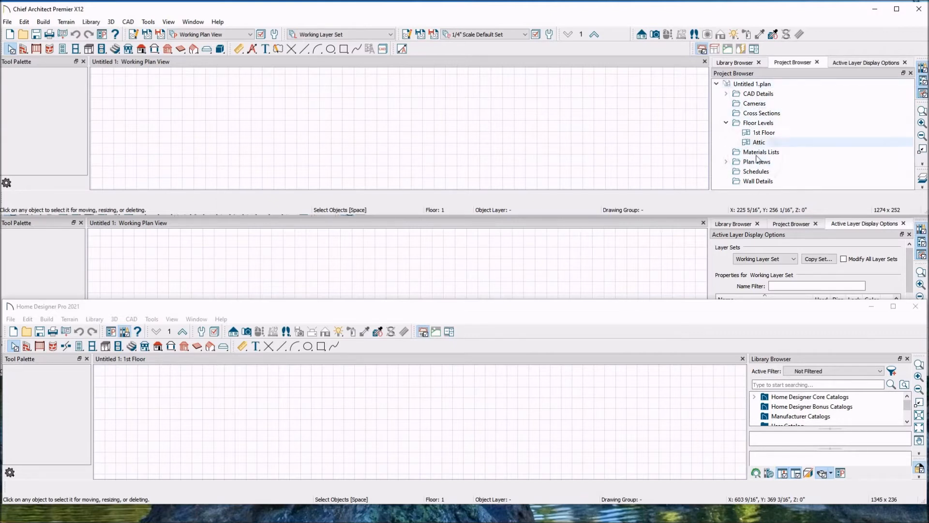
Examine the full list of layers in Premier X12's Active Layer Display Options with the window maximized, then restore the window size.
click(851, 63)
scroll(794, 128, down, 1)
click(896, 9)
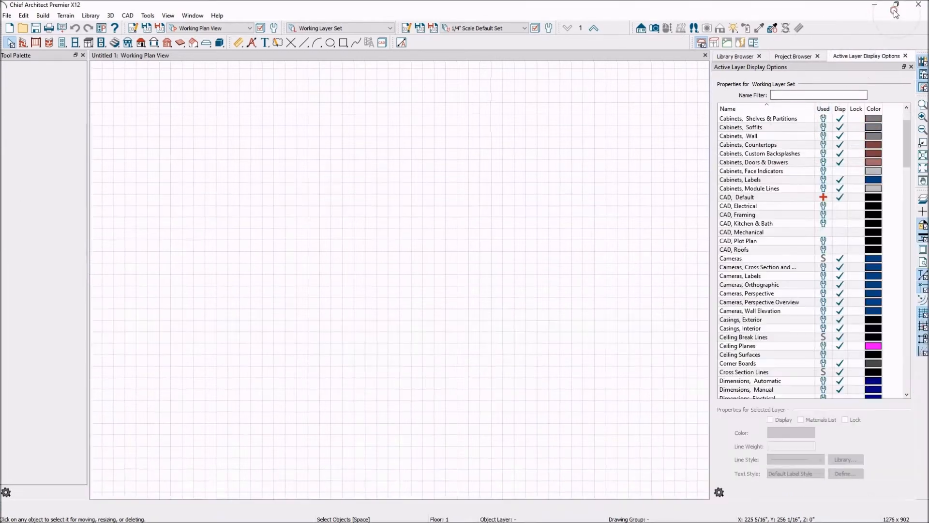
scroll(794, 242, down, 6)
scroll(798, 231, up, 6)
scroll(763, 199, down, 8)
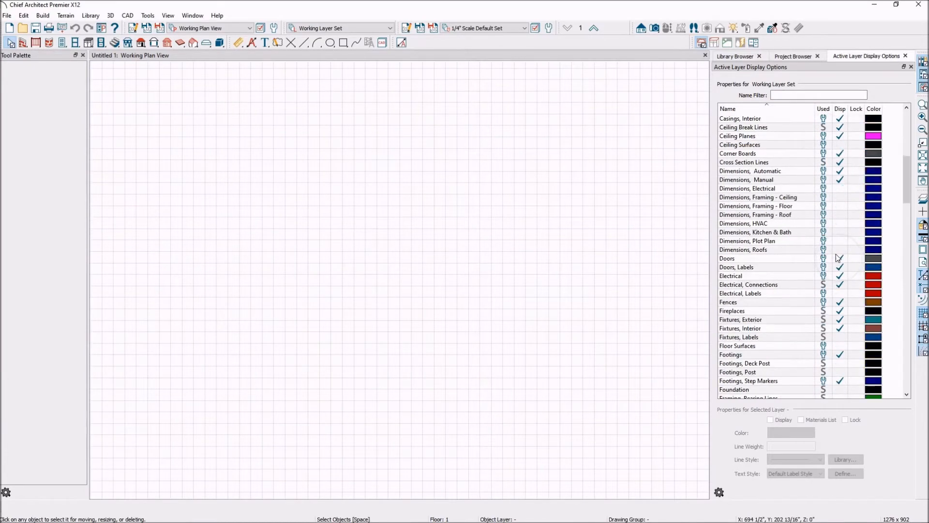
scroll(763, 188, up, 10)
scroll(764, 180, down, 4)
scroll(763, 180, up, 4)
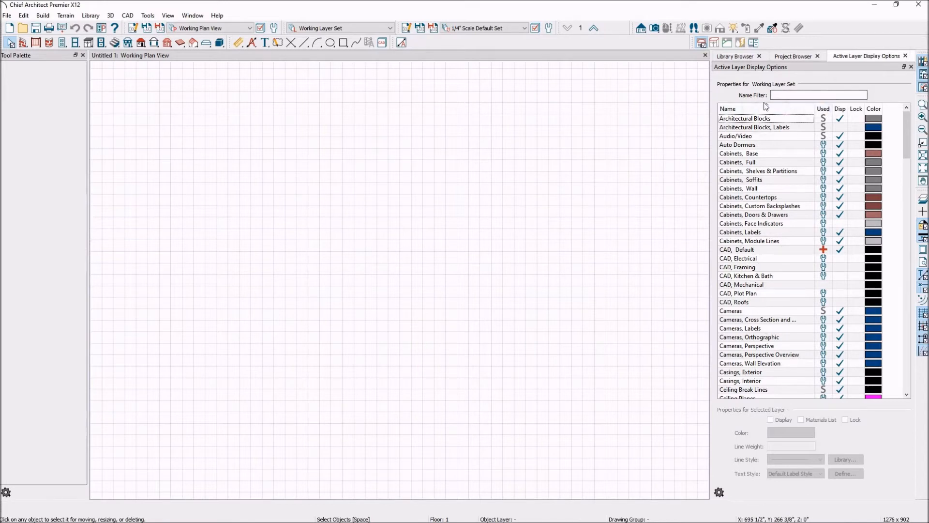
click(896, 4)
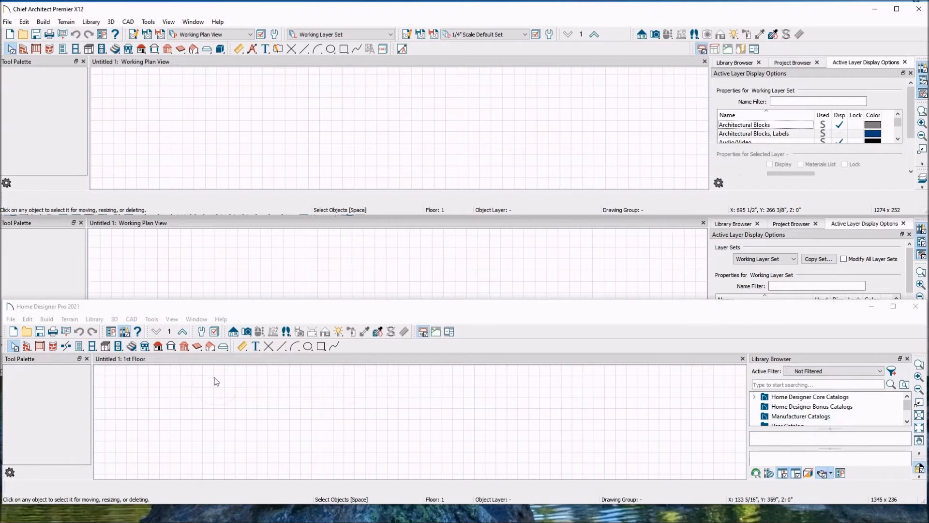
Check Home Designer Pro 2021's layer display options for comparison and close them without changes.
click(153, 319)
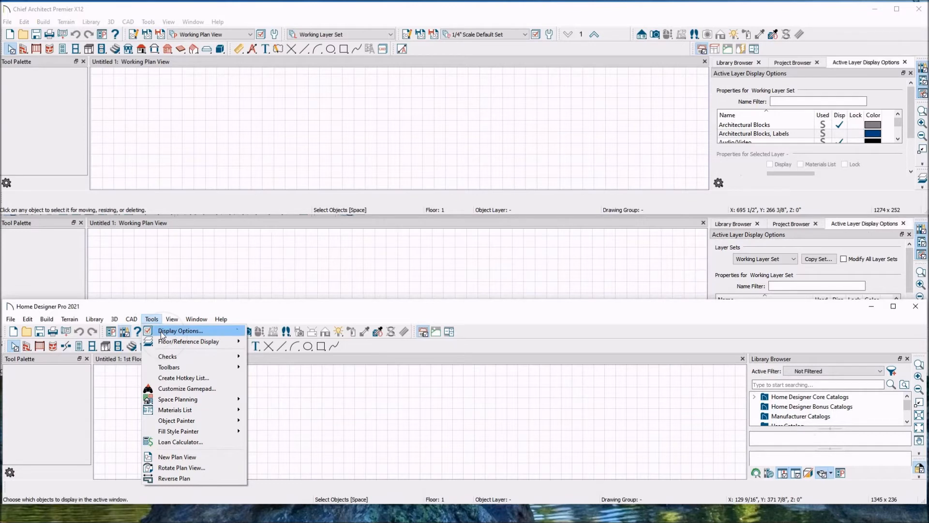
click(161, 332)
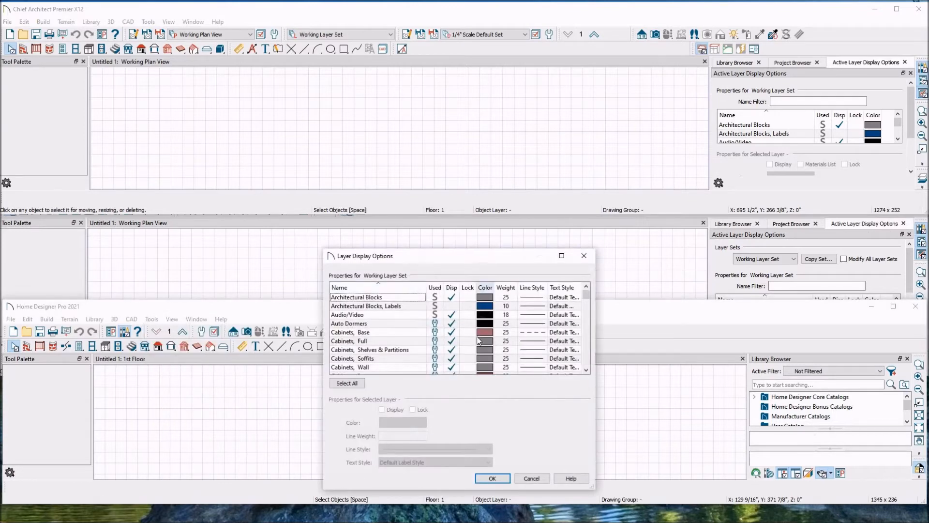
click(532, 479)
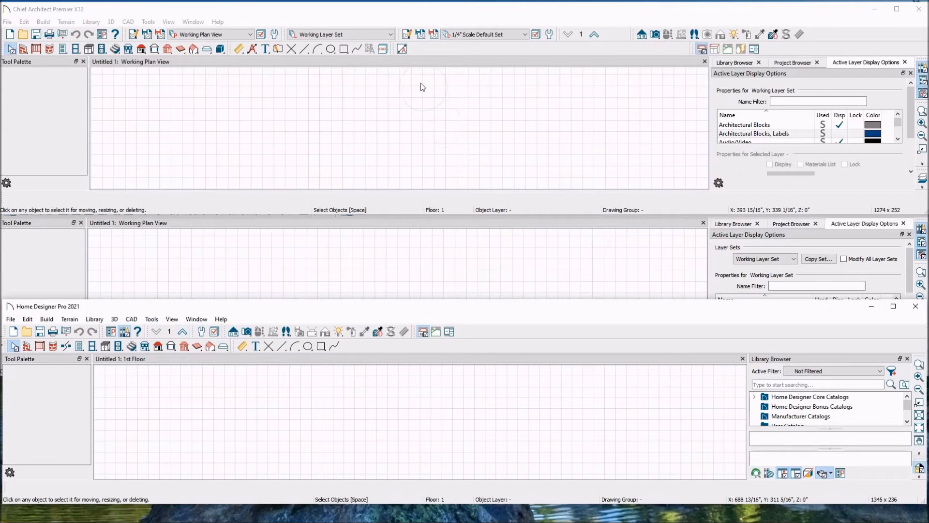
Draw a rectangular room of straight exterior walls, about 20'-6" by 17'-4", in the Premier X12 plan.
click(21, 64)
key(w)
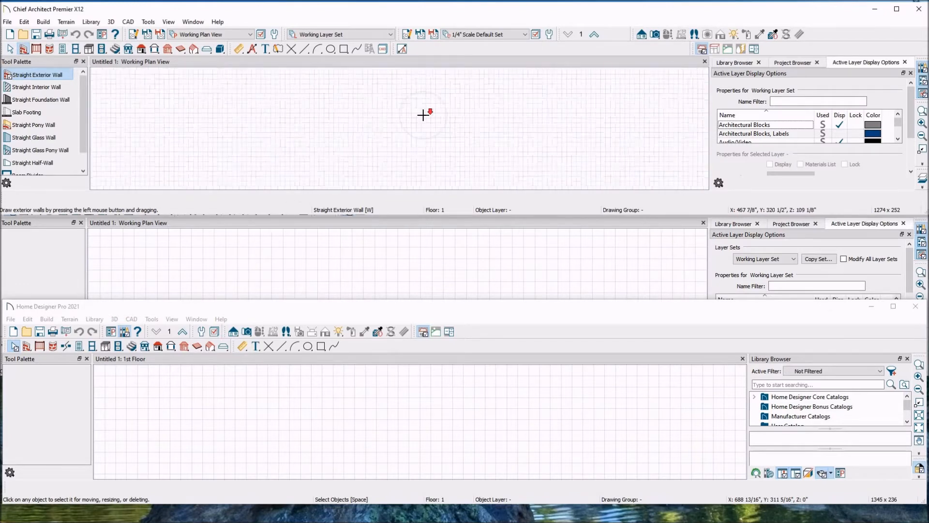
mouse_move(356, 162)
mouse_down()
mouse_move(358, 102)
mouse_move(425, 103)
mouse_move(415, 154)
mouse_move(424, 162)
mouse_move(358, 163)
mouse_up()
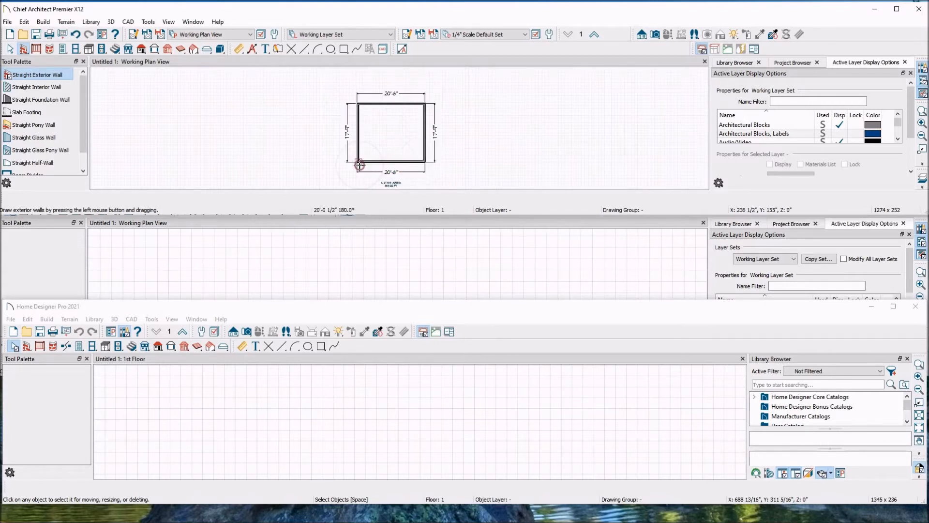
Draw a rectangular room of straight exterior walls, about 29'-4" by 24'-10", in the Interiors X12 plan.
scroll(382, 254, down, 3)
click(358, 280)
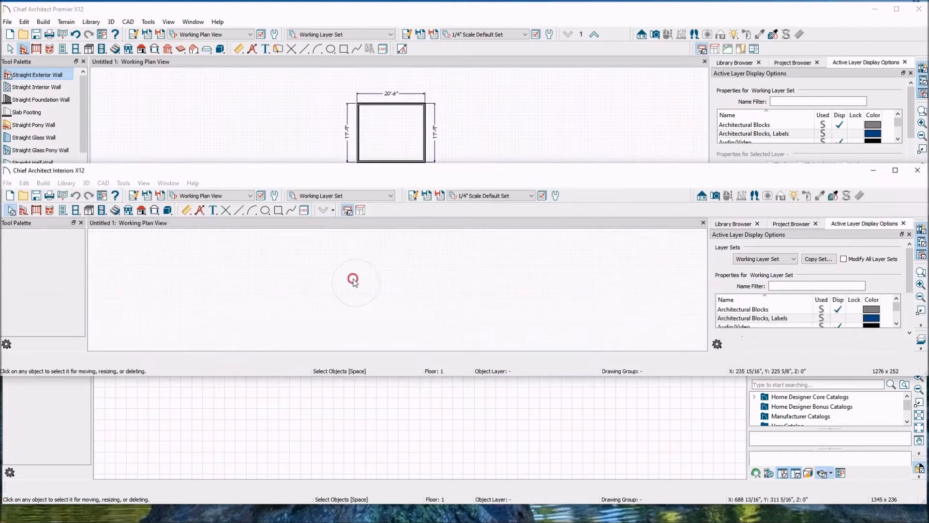
click(23, 210)
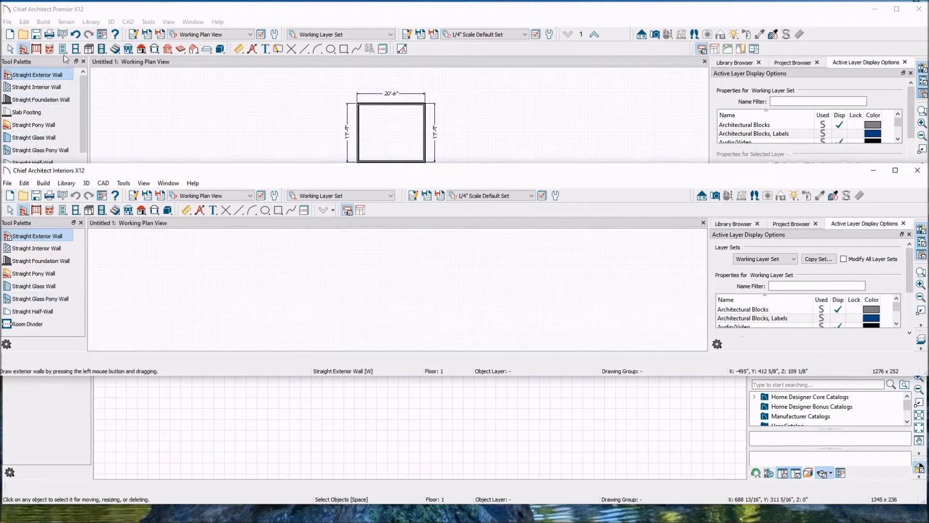
mouse_move(345, 326)
mouse_down()
mouse_move(346, 259)
mouse_move(425, 258)
mouse_move(421, 325)
mouse_move(346, 328)
mouse_up()
Draw straight exterior walls for a room about 10'-1" wide in the Home Designer Pro 2021 plan.
click(303, 409)
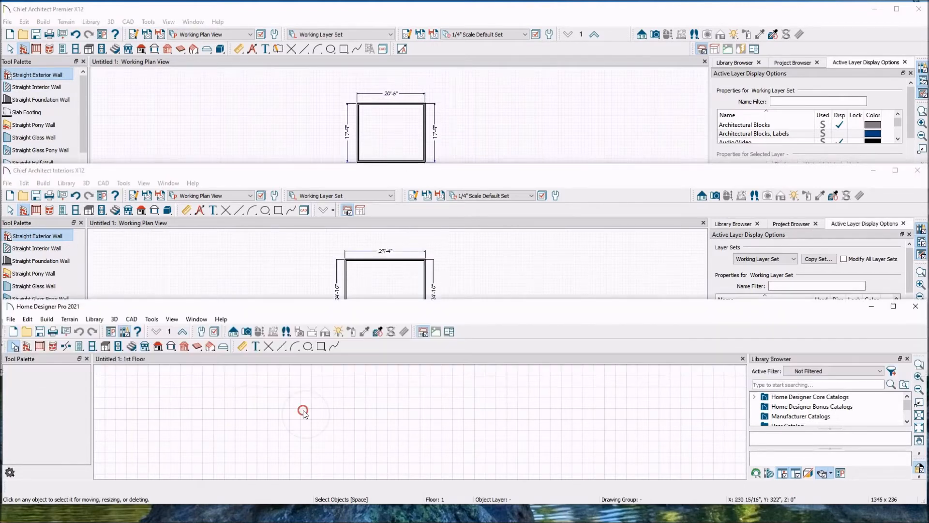
click(26, 346)
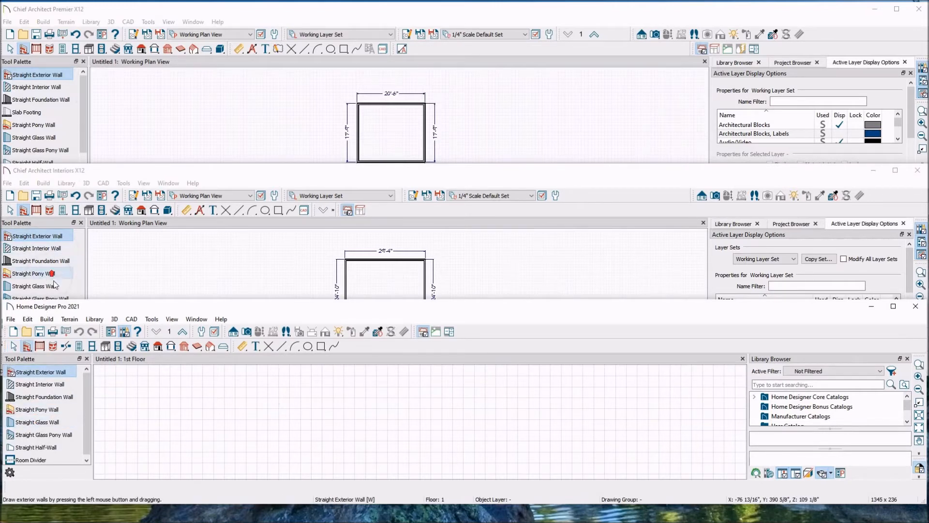
mouse_move(346, 463)
mouse_down()
mouse_move(344, 385)
mouse_move(454, 383)
mouse_move(440, 386)
mouse_move(438, 433)
mouse_move(398, 434)
mouse_up()
scroll(431, 386, down, 3)
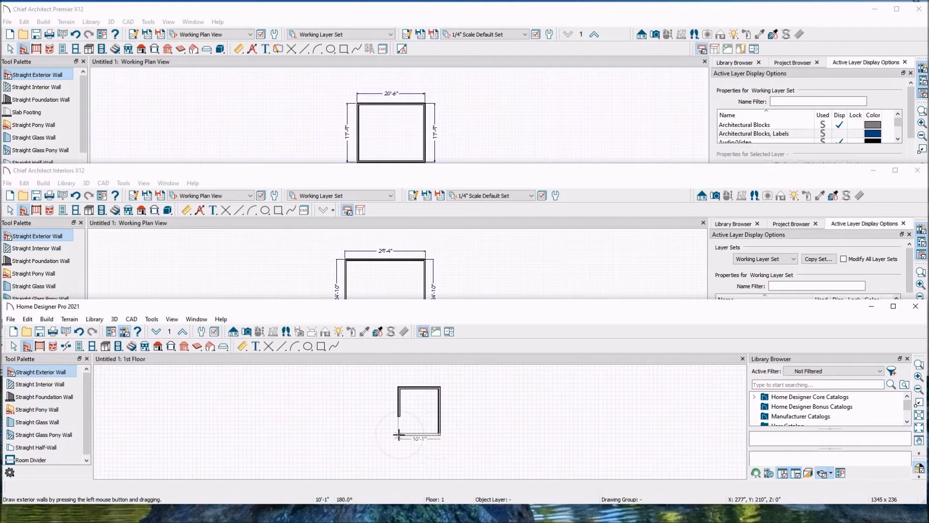
Extend the room's short left wall down to the bottom wall to close the room in Home Designer Pro 2021.
key(space)
click(400, 411)
drag(398, 416, 398, 434)
scroll(509, 414, up, 3)
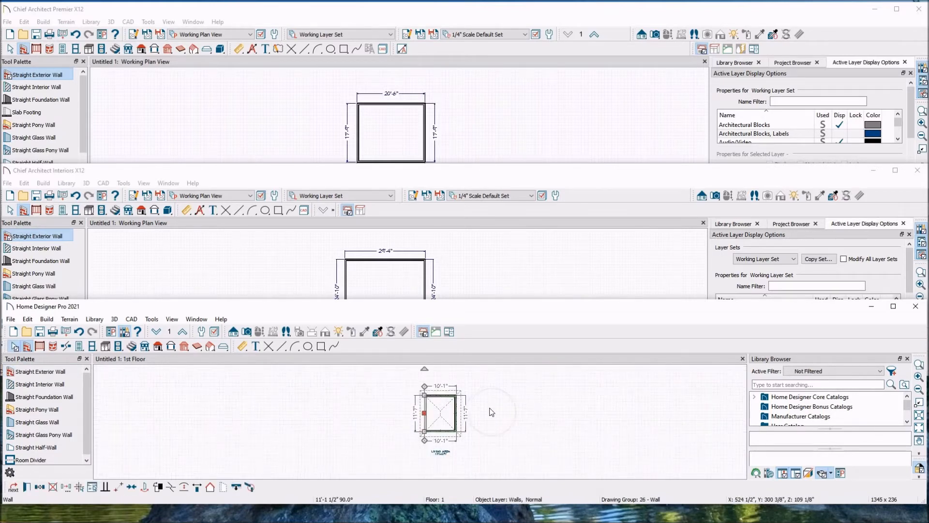
scroll(454, 407, down, 3)
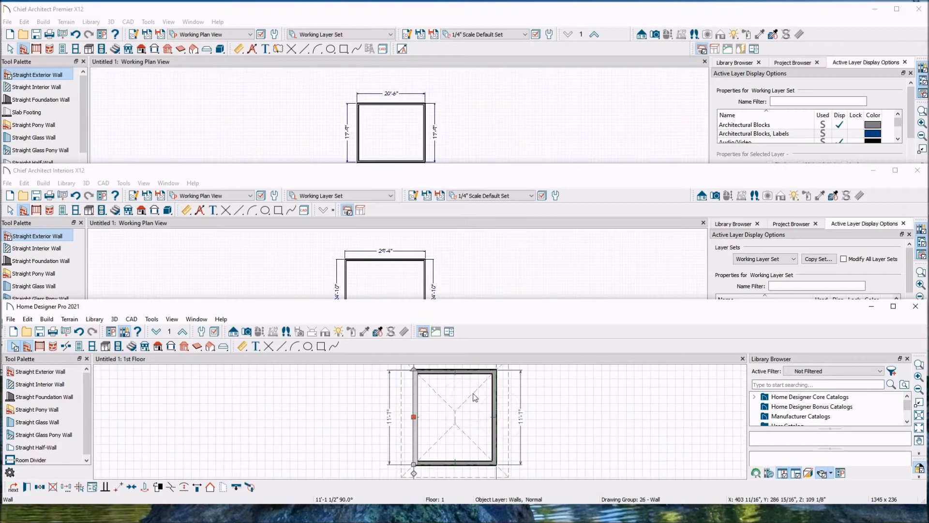
scroll(441, 401, down, 1)
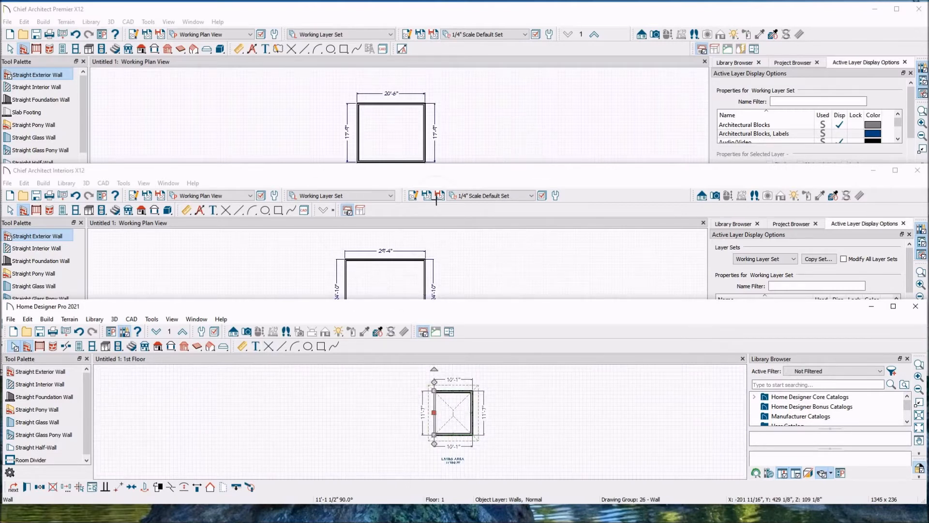
Switch to Premier X12 and select the room enclosed by the exterior walls.
scroll(451, 140, down, 2)
scroll(417, 276, down, 3)
scroll(469, 434, up, 1)
scroll(469, 434, up, 1)
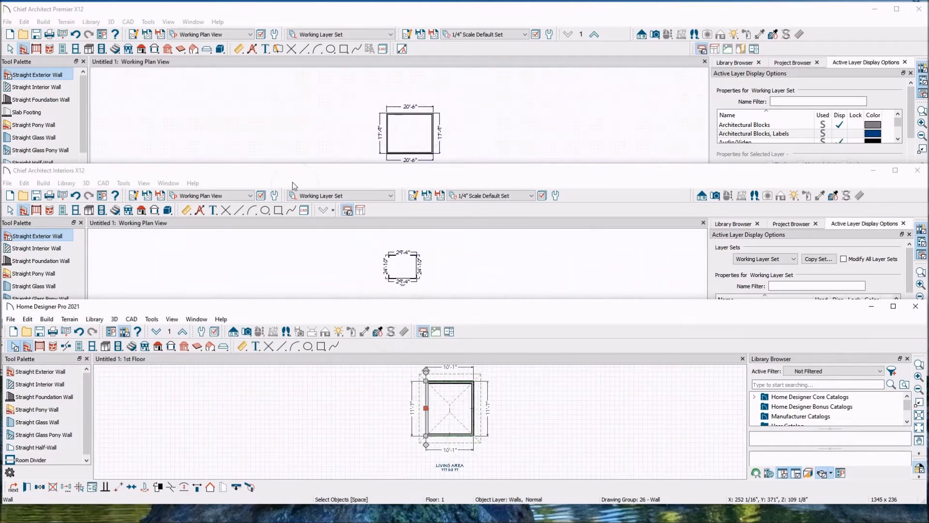
click(9, 49)
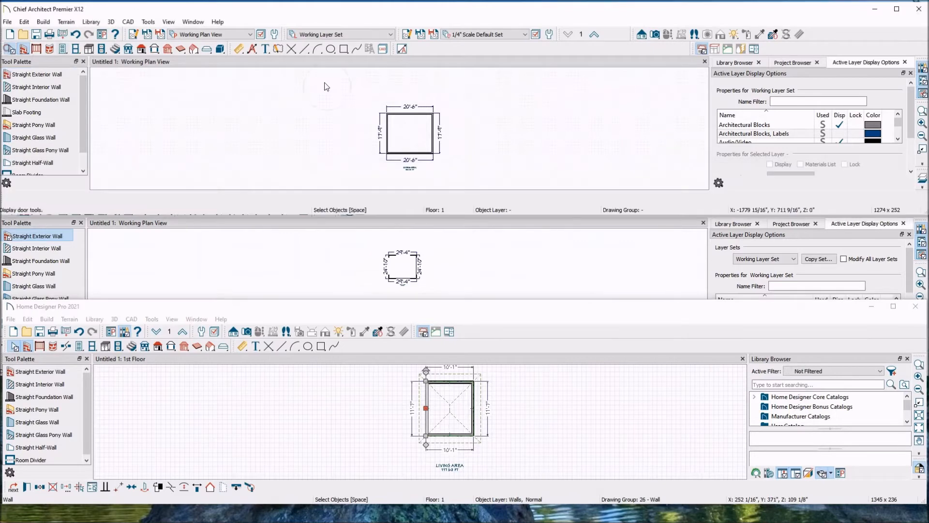
scroll(425, 97, up, 2)
scroll(495, 155, down, 1)
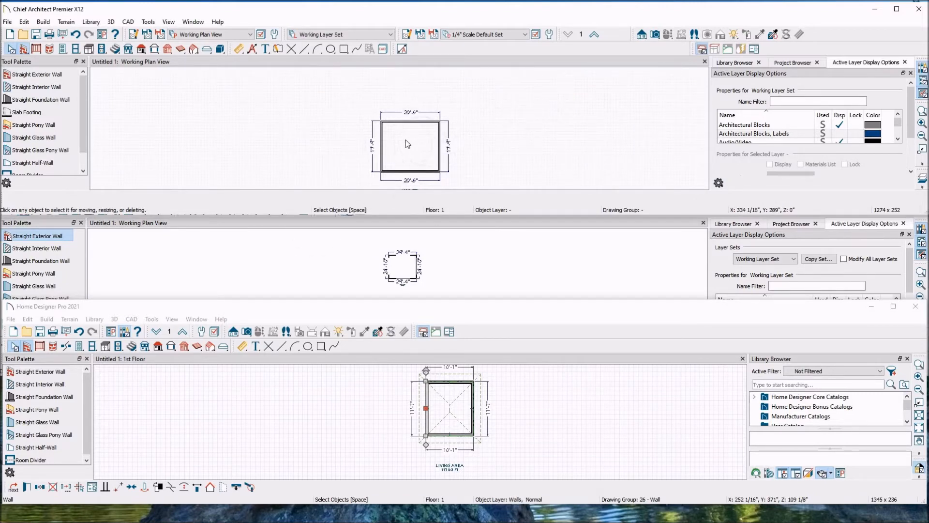
click(418, 147)
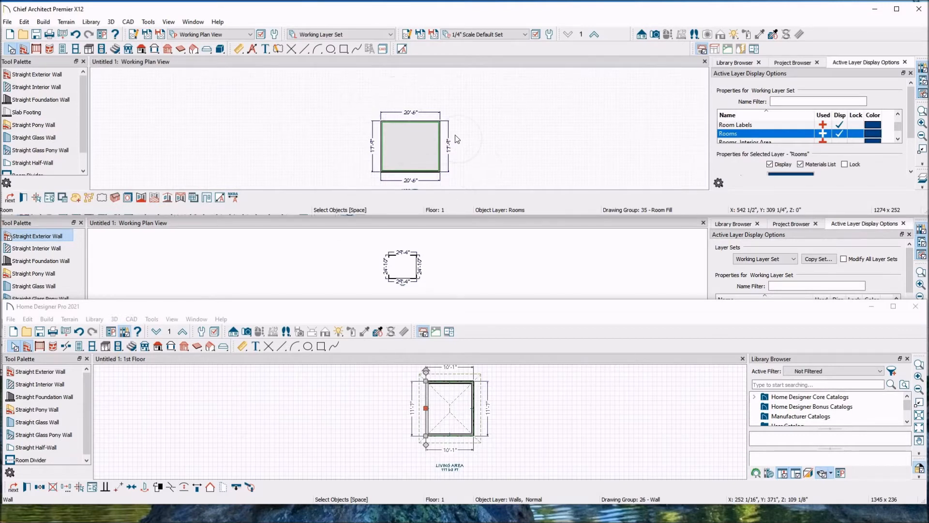
scroll(425, 153, up, 4)
scroll(426, 150, down, 2)
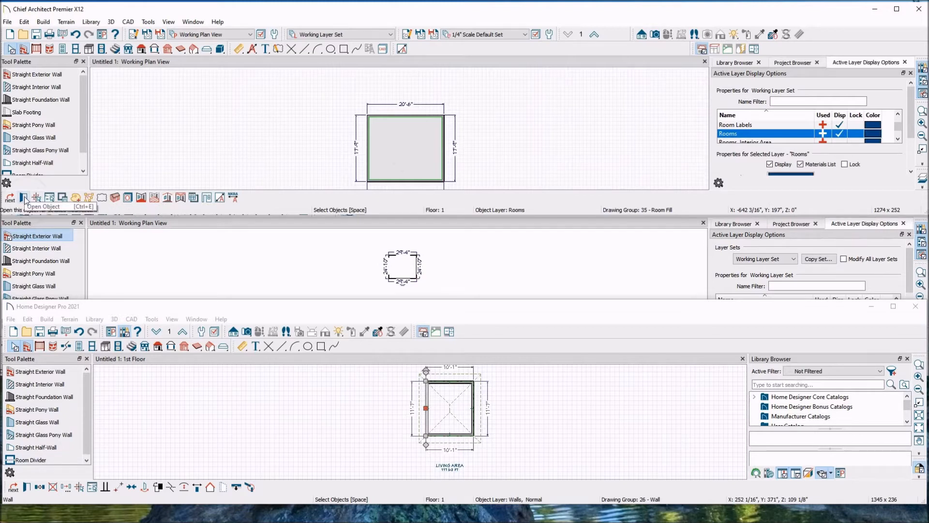
Open the Premier X12 room's specification and examine its room type list, room type definitions and structure settings.
double_click(396, 133)
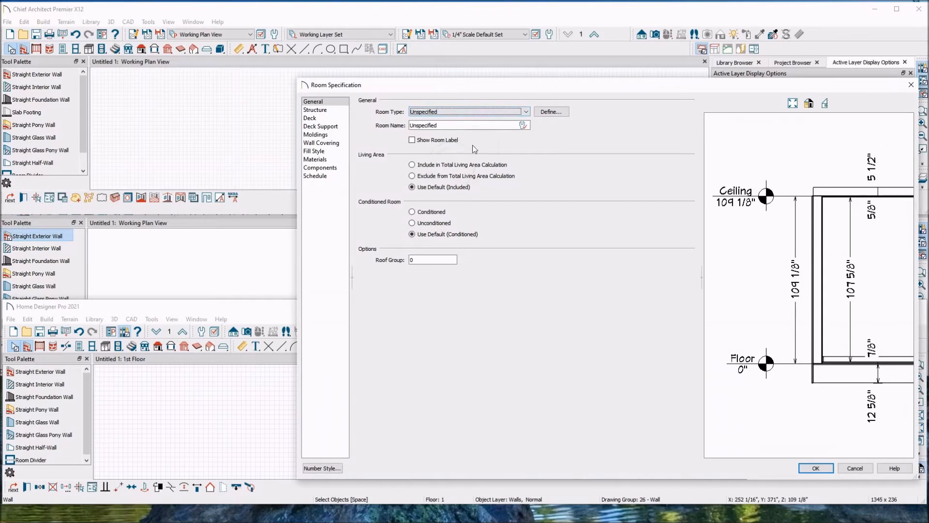
click(526, 115)
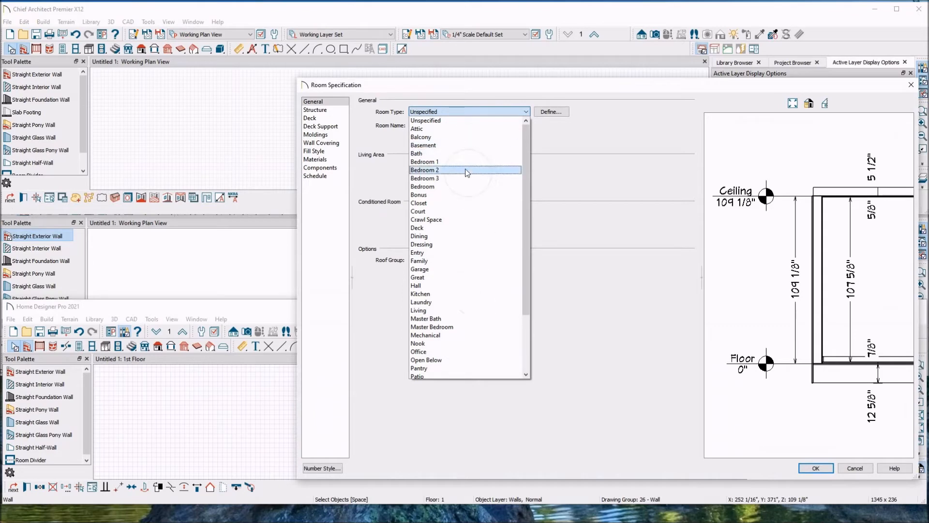
click(561, 113)
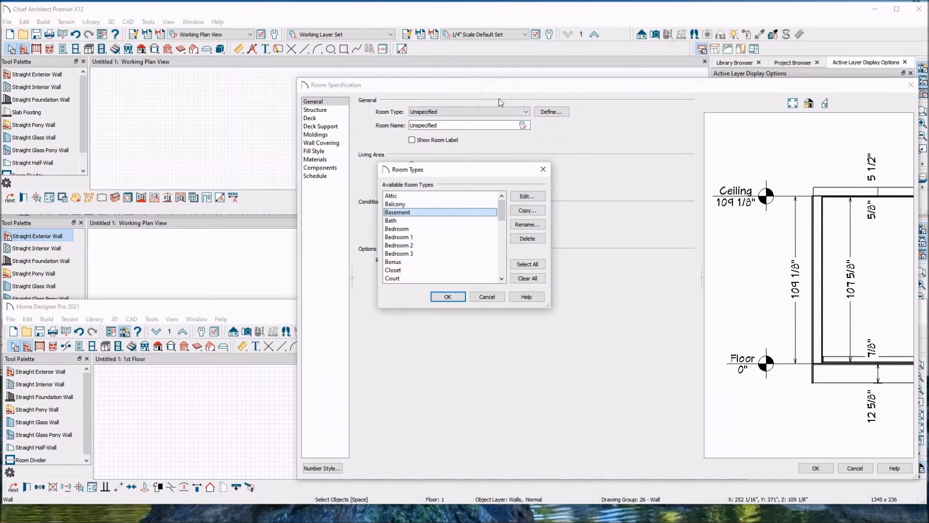
click(487, 297)
click(326, 112)
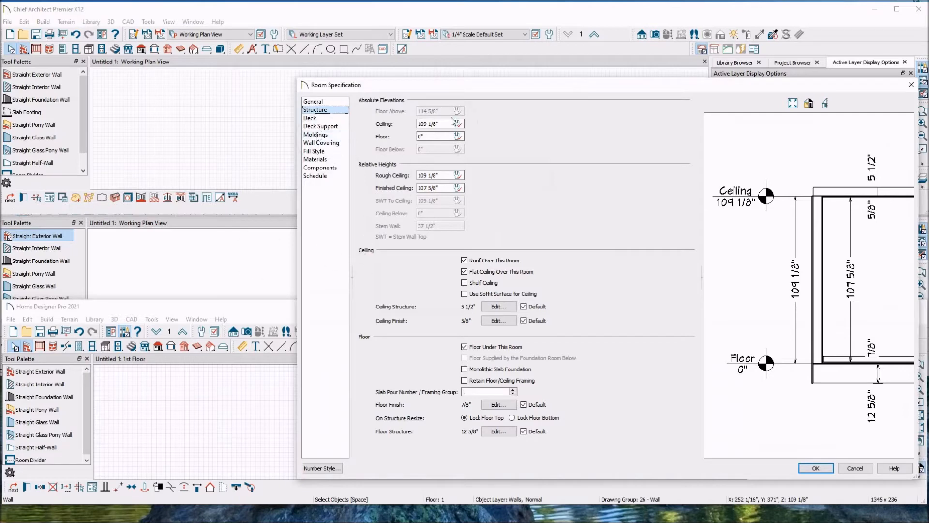
Set the room type to Bath in the Premier X12 room's general settings and apply the change.
click(313, 103)
click(501, 112)
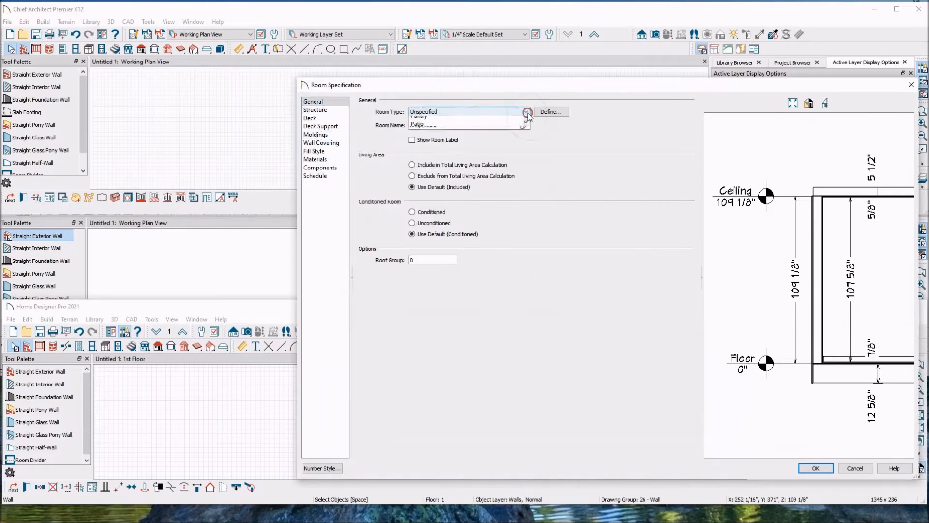
click(443, 152)
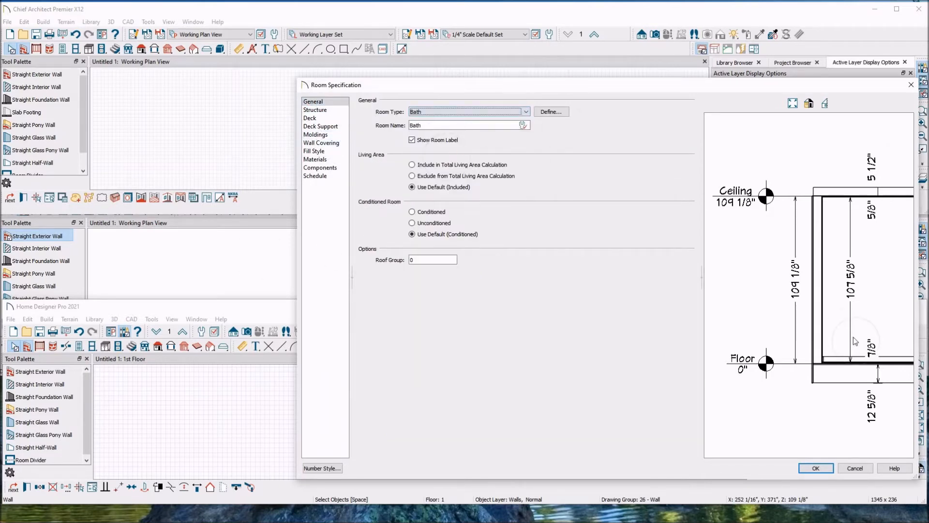
click(816, 468)
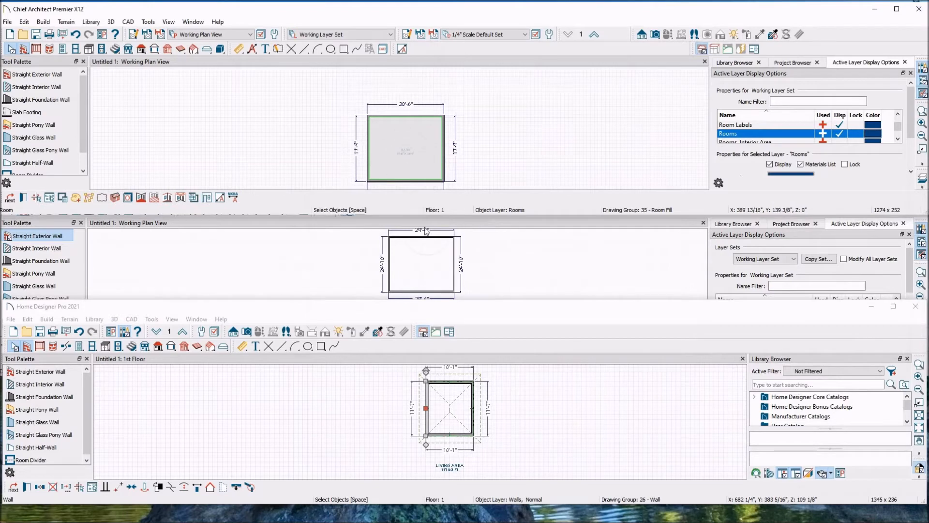
Switch to Interiors X12 and select the room enclosed by the exterior walls.
scroll(405, 295, up, 2)
scroll(422, 284, down, 3)
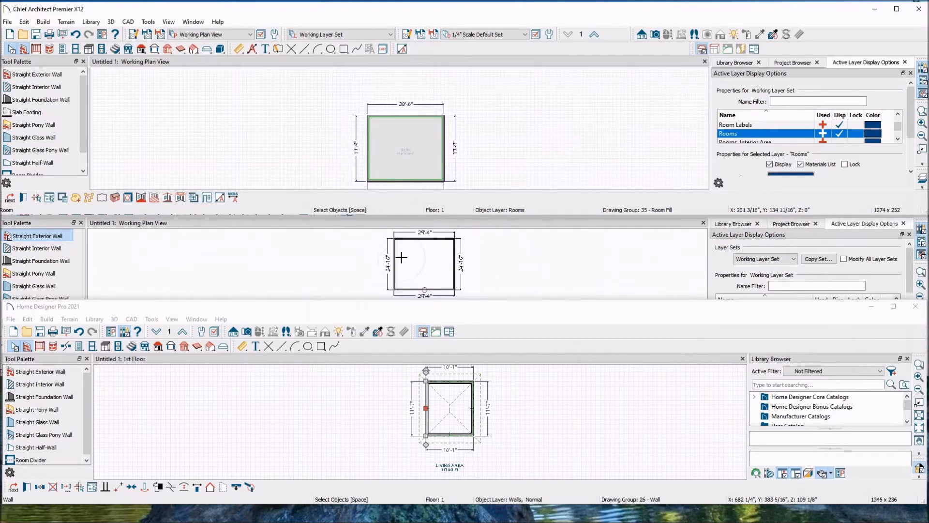
click(172, 230)
click(9, 209)
click(417, 269)
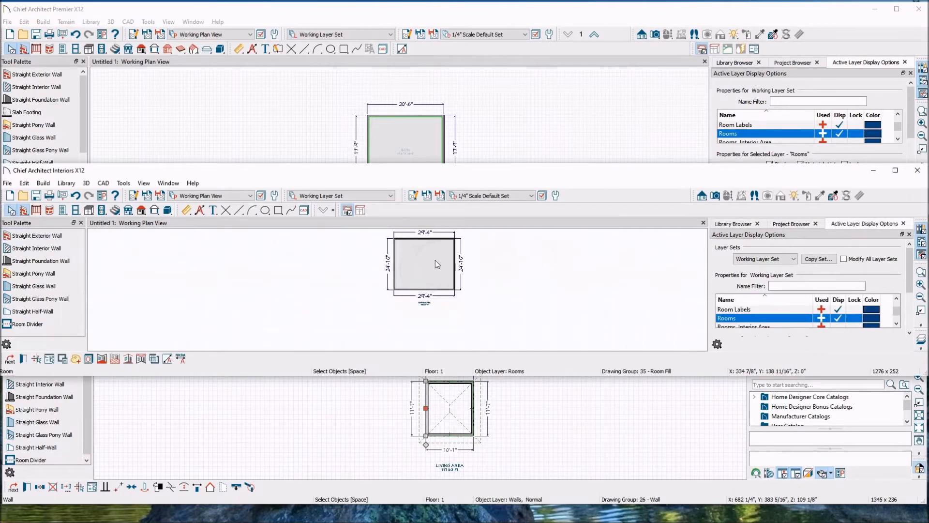
Try Bath as the Interiors X12 room's type, examine the room type definitions and structure settings, and discard the changes.
double_click(437, 264)
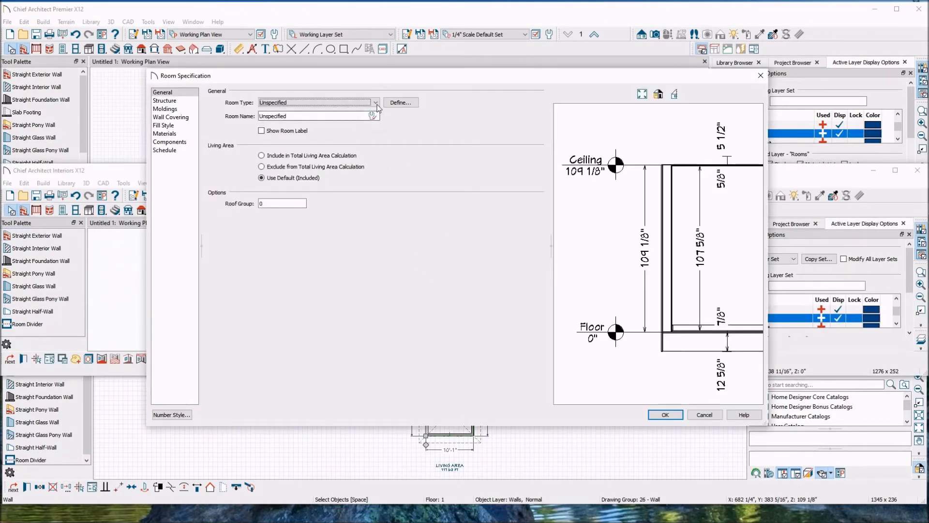
click(376, 102)
click(308, 144)
click(408, 101)
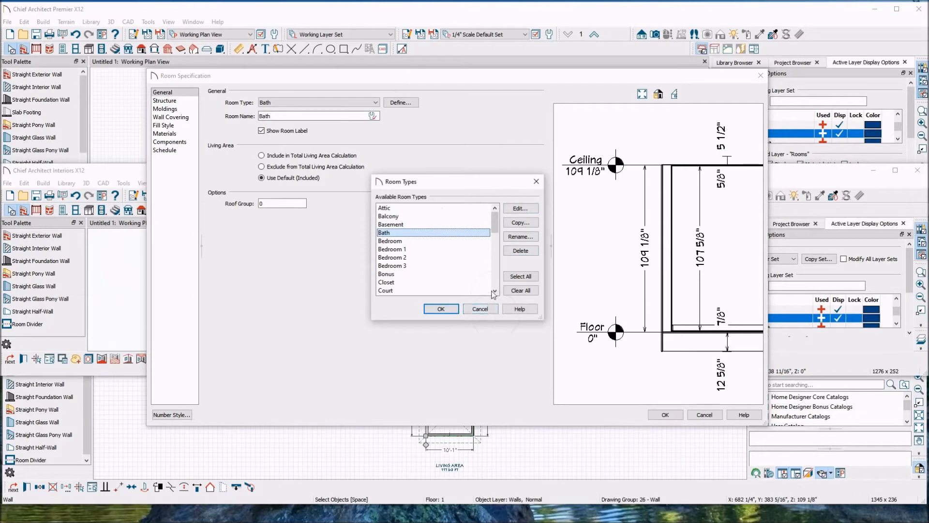
click(480, 309)
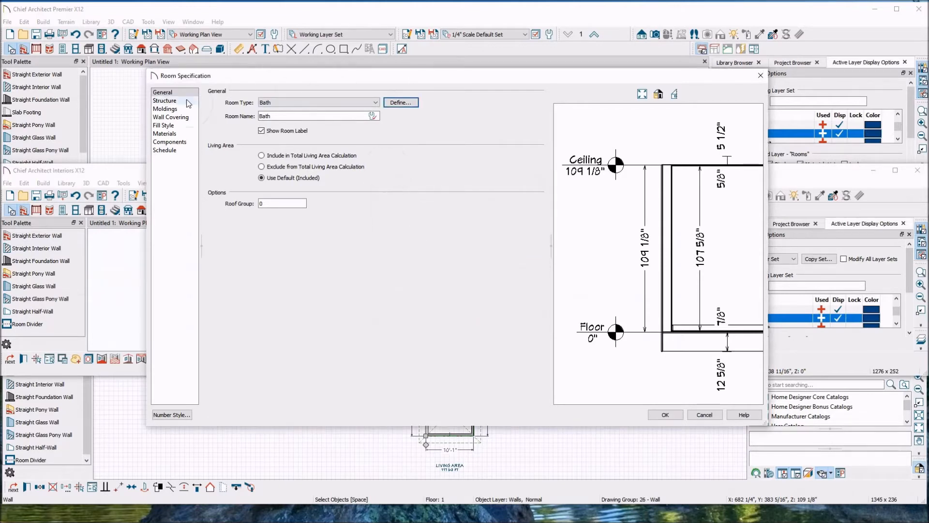
click(165, 101)
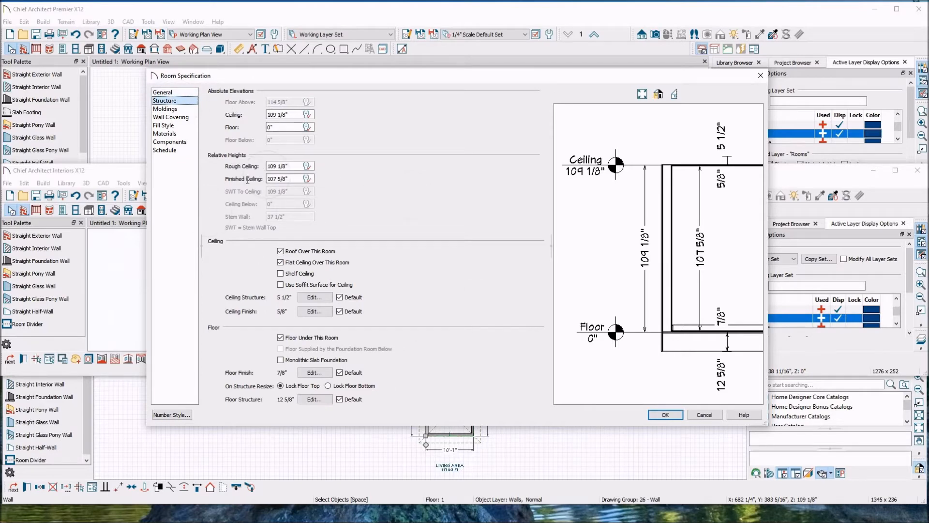
click(167, 93)
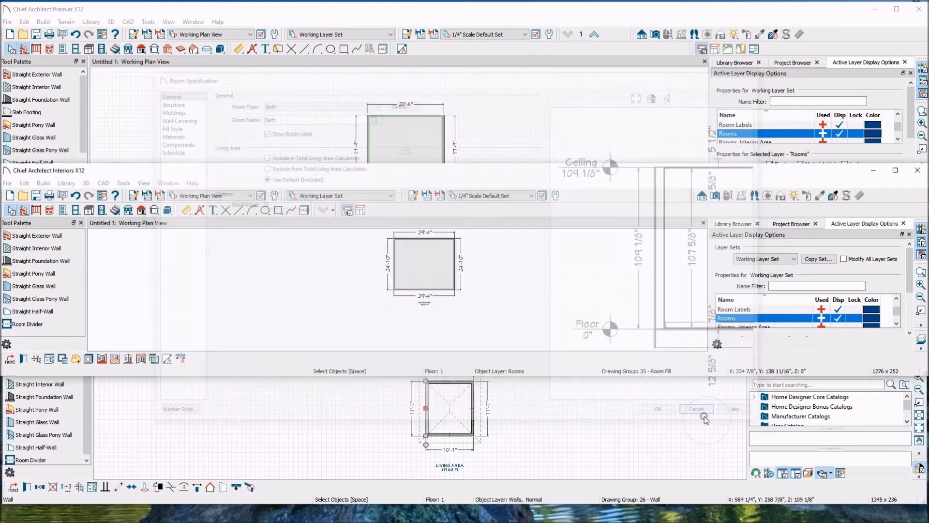
Switch to Home Designer Pro 2021 and open the specification of the room enclosed by the exterior walls.
click(520, 426)
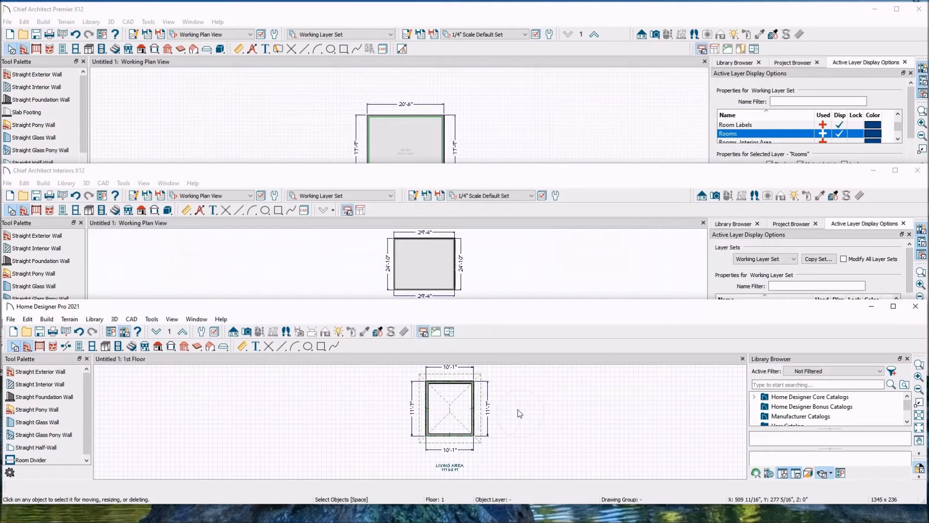
double_click(472, 415)
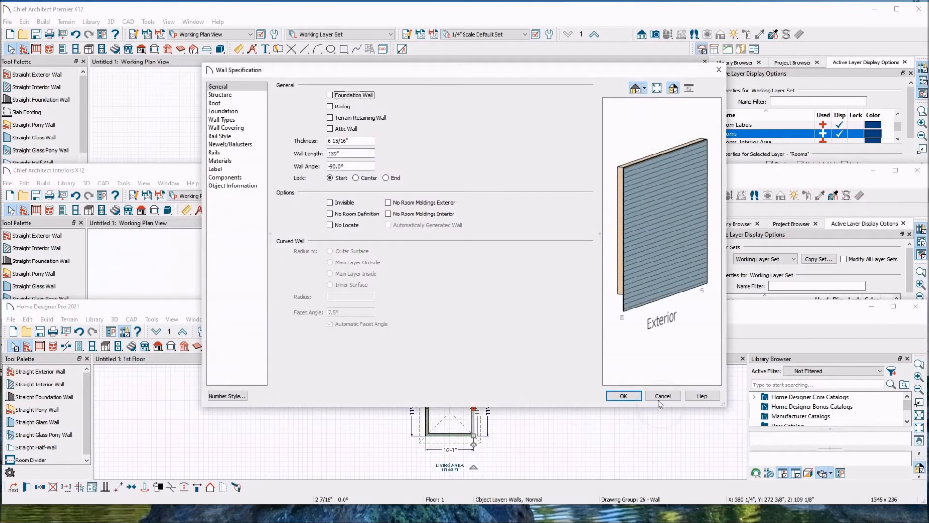
click(661, 398)
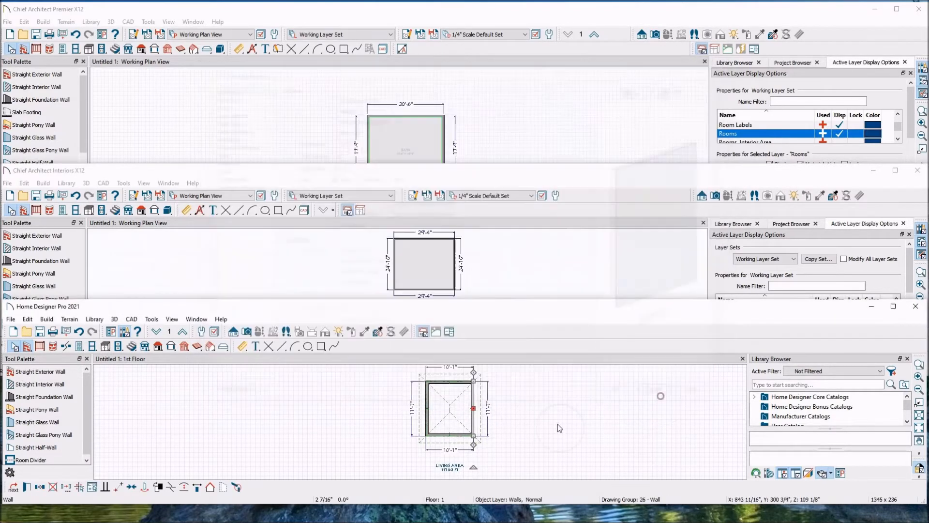
double_click(440, 420)
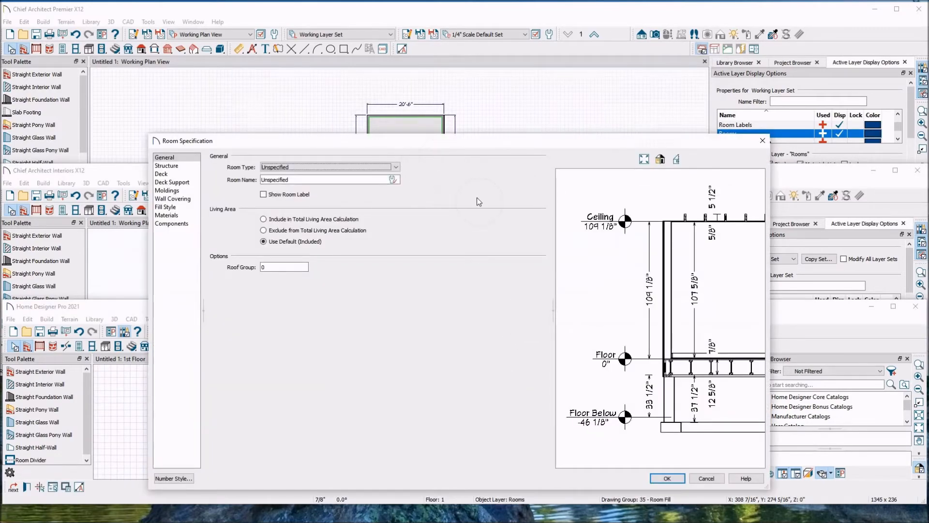
Try Bath as the Home Designer Pro 2021 room's type, examine the structure and deck settings, and discard the changes.
click(329, 167)
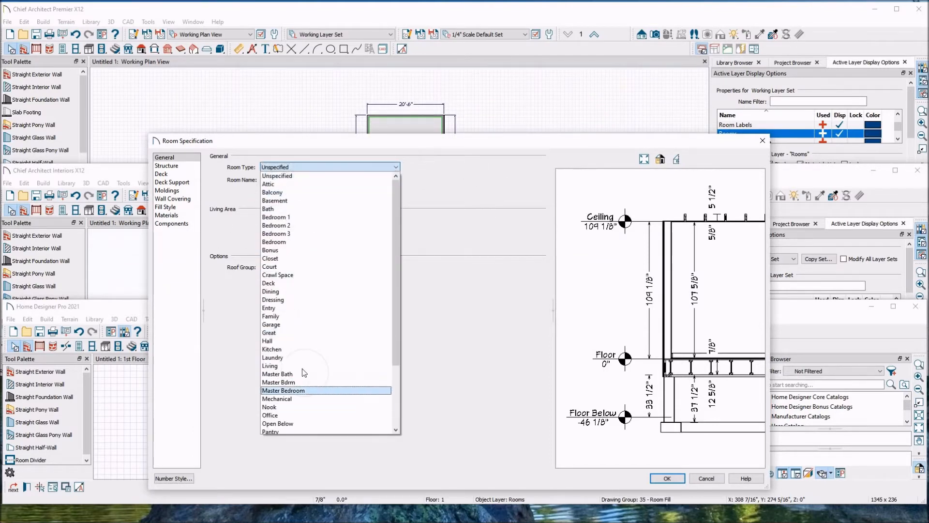
click(330, 209)
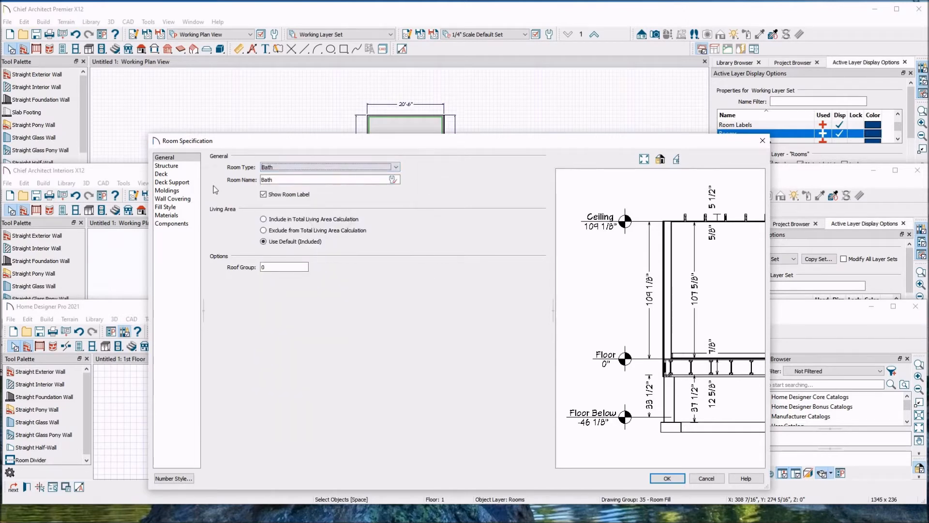
click(177, 166)
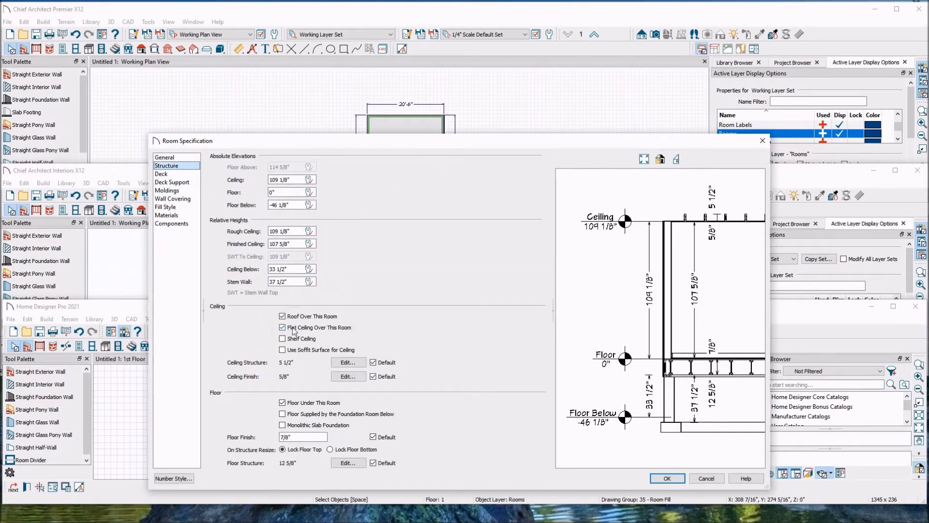
click(175, 173)
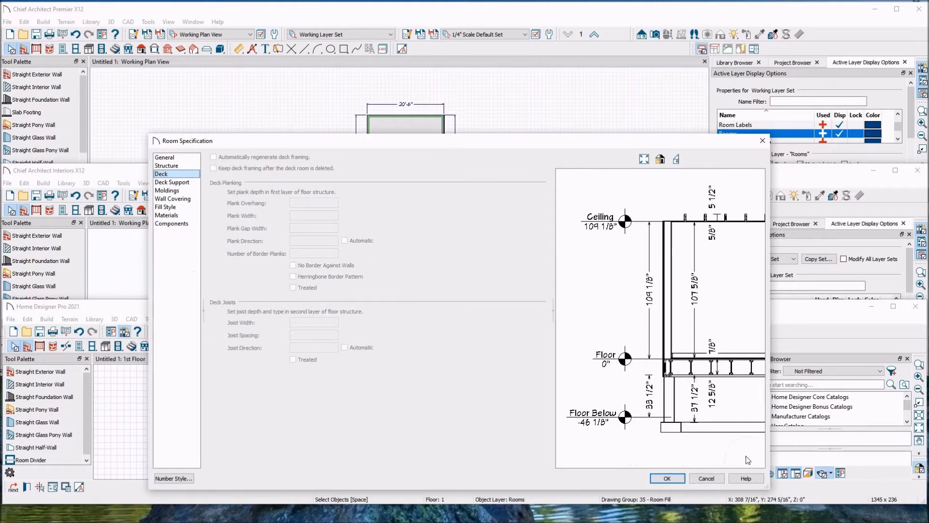
click(706, 479)
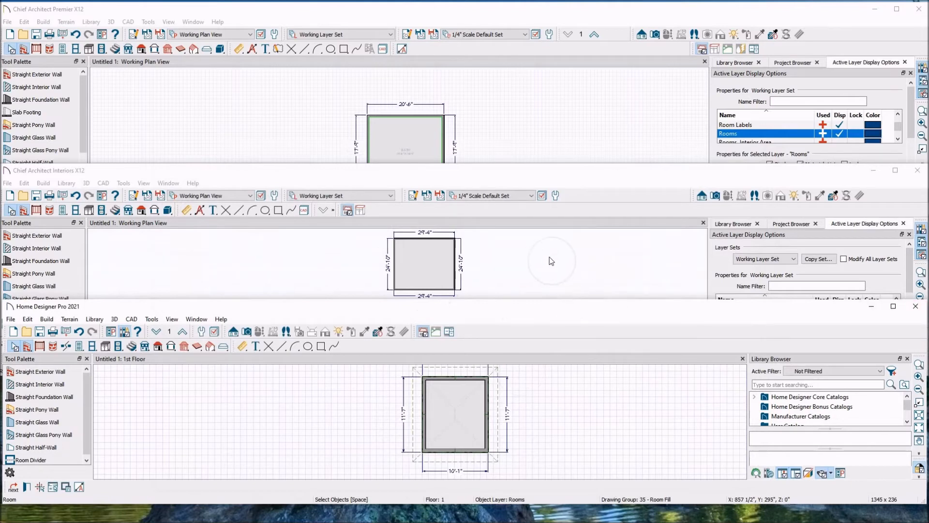
View floor 2 in Premier X12, return to floor 1, and compare floor navigation with Interiors X12 and Home Designer Pro 2021.
click(548, 104)
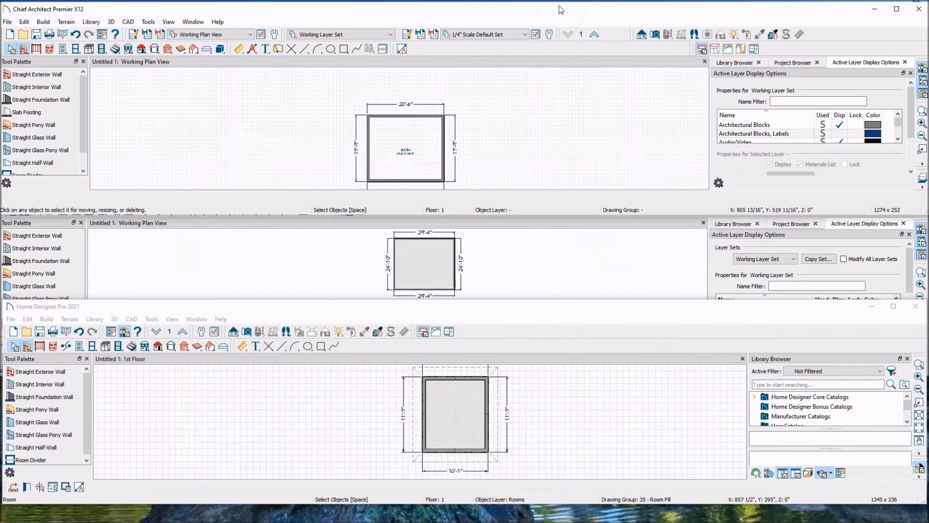
click(596, 35)
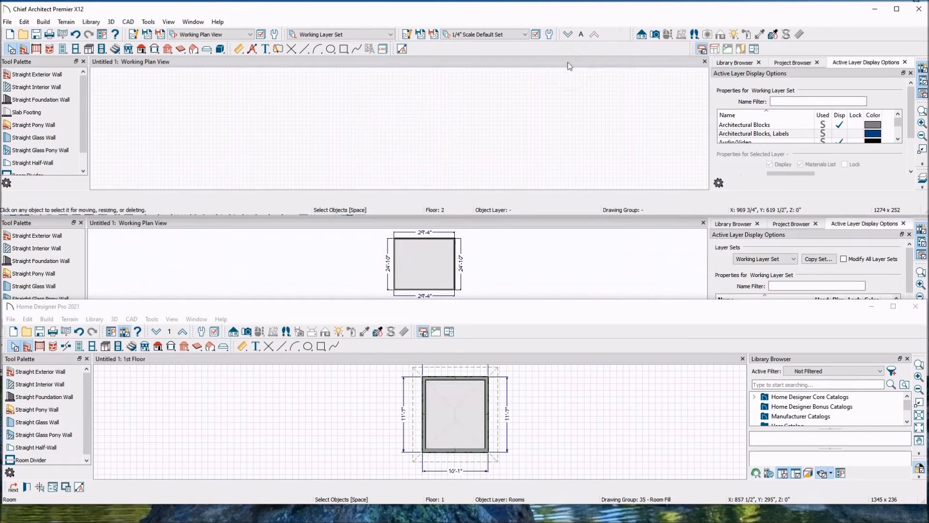
click(567, 34)
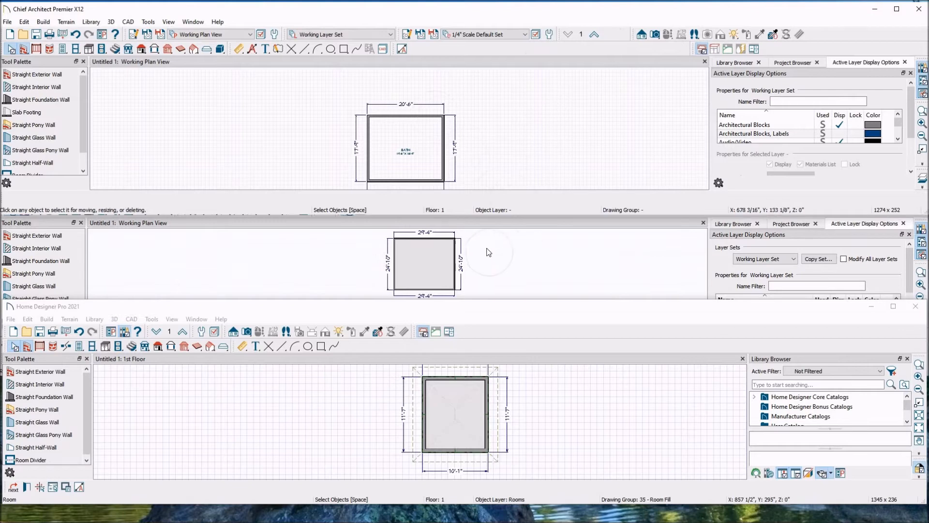
click(422, 273)
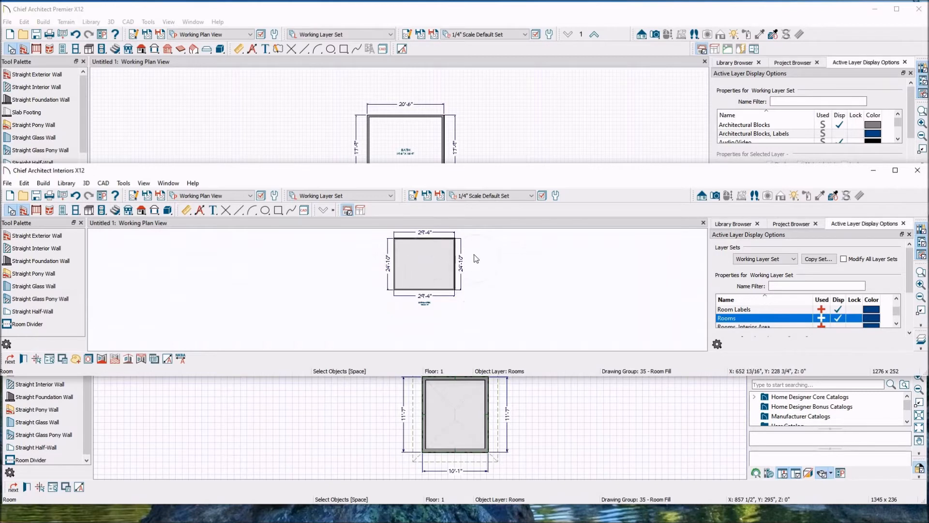
click(556, 397)
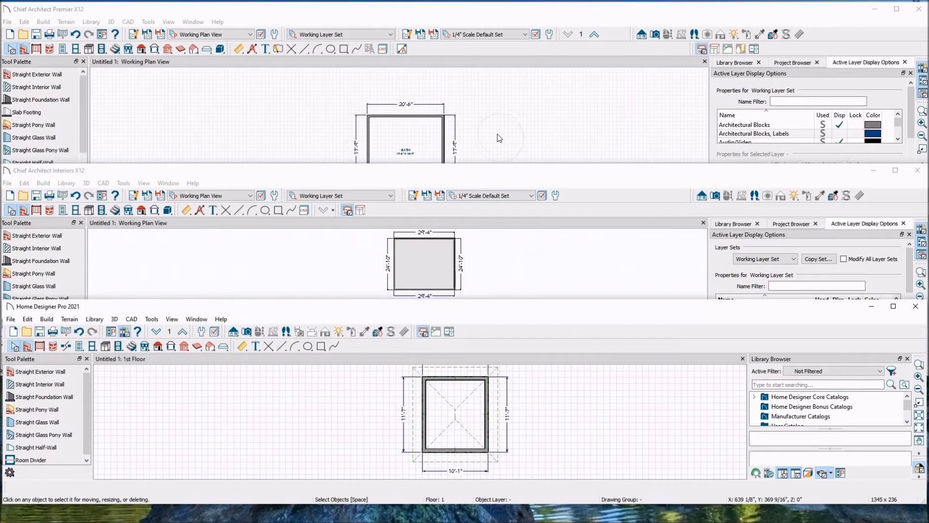
Examine the list of available default sets in Premier X12, keeping the 1/4" Scale Default Set active.
scroll(387, 125, up, 1)
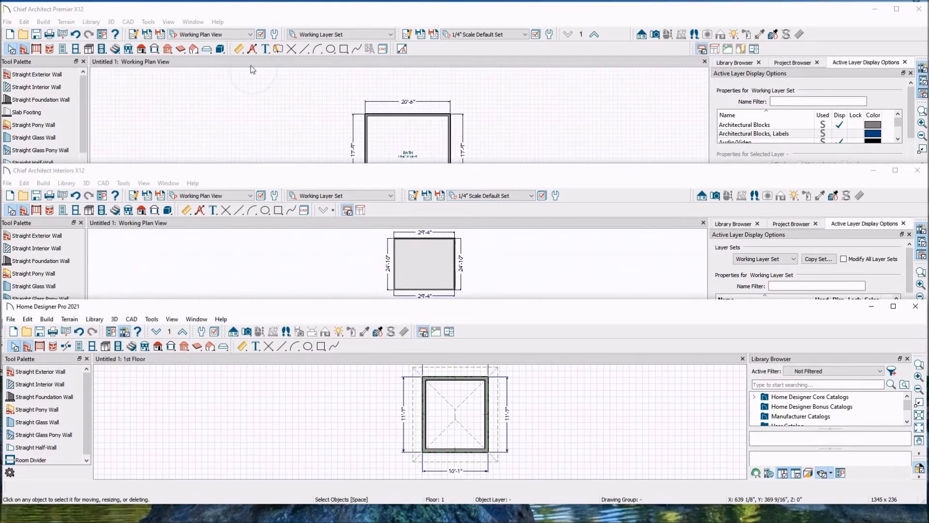
scroll(481, 108, down, 3)
scroll(446, 157, up, 2)
scroll(479, 116, up, 2)
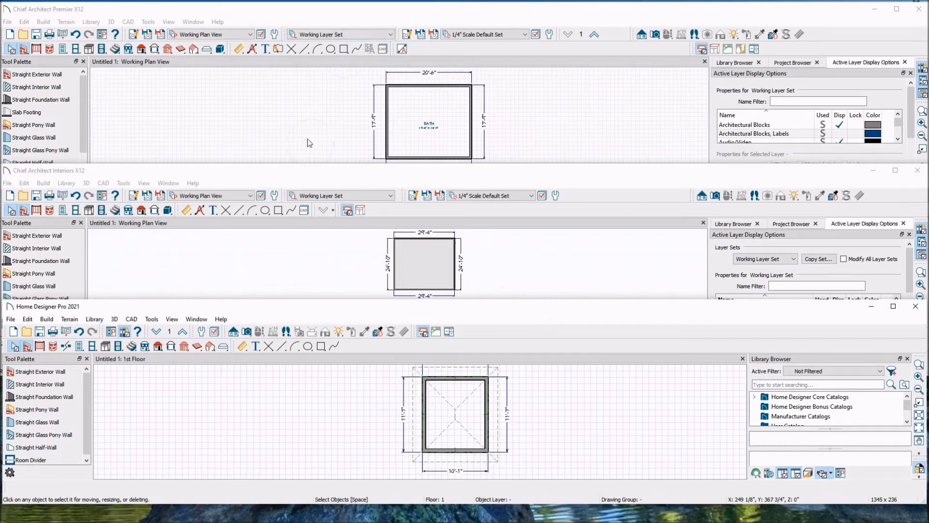
click(523, 35)
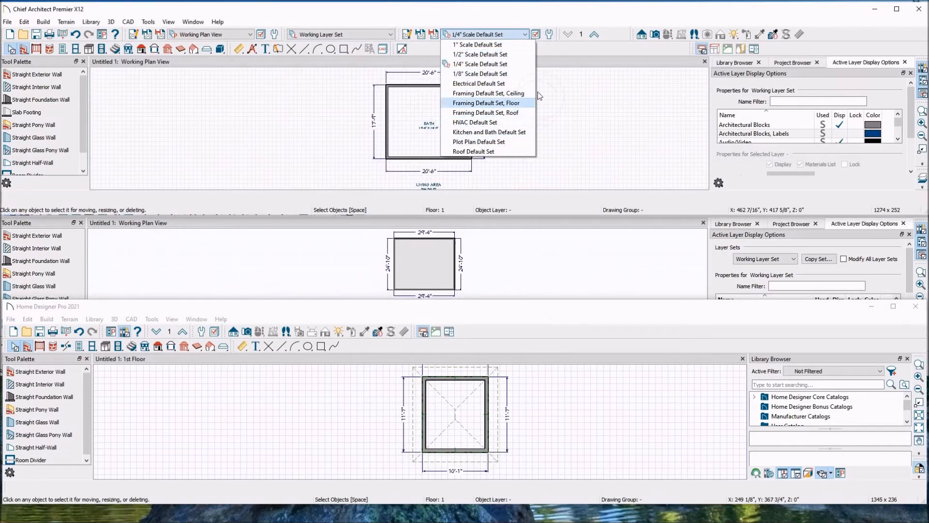
click(577, 79)
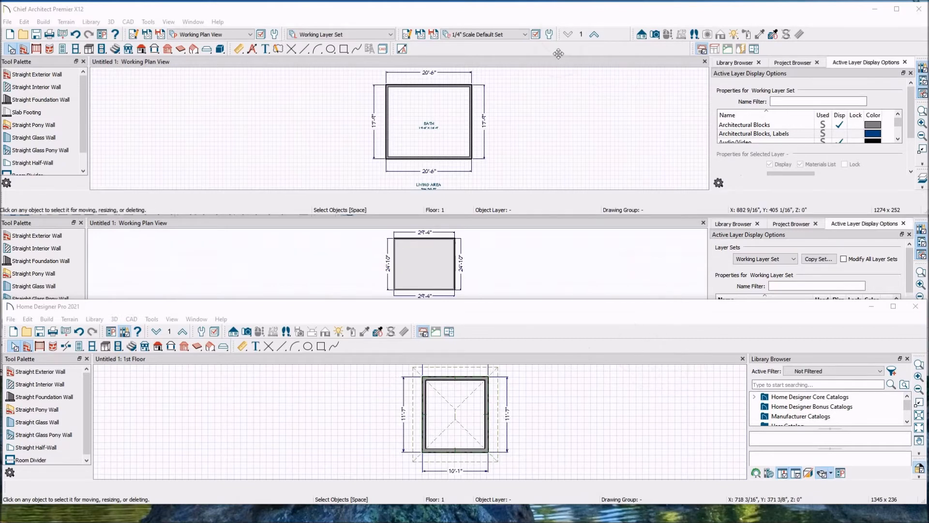
Activate the text tools in Premier X12 and in Interiors X12 to compare the available text, callout, marker and note tools.
click(267, 50)
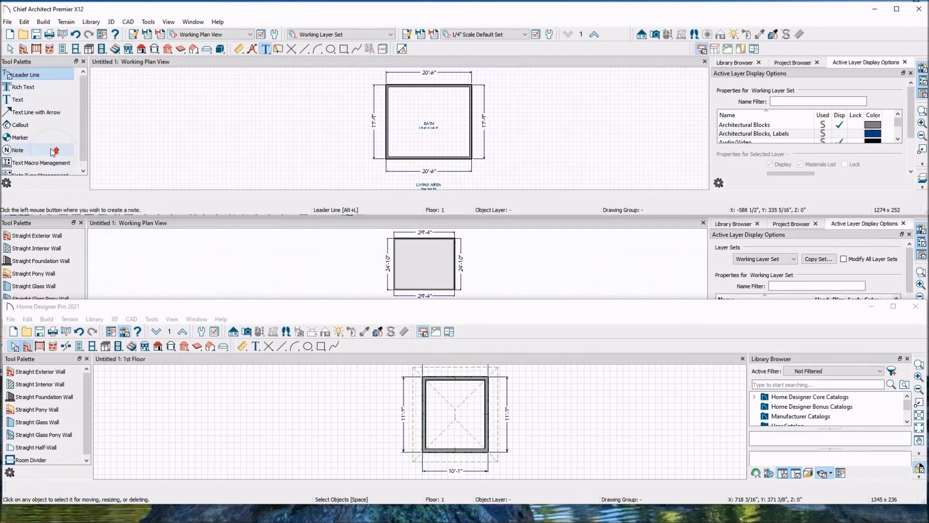
click(270, 227)
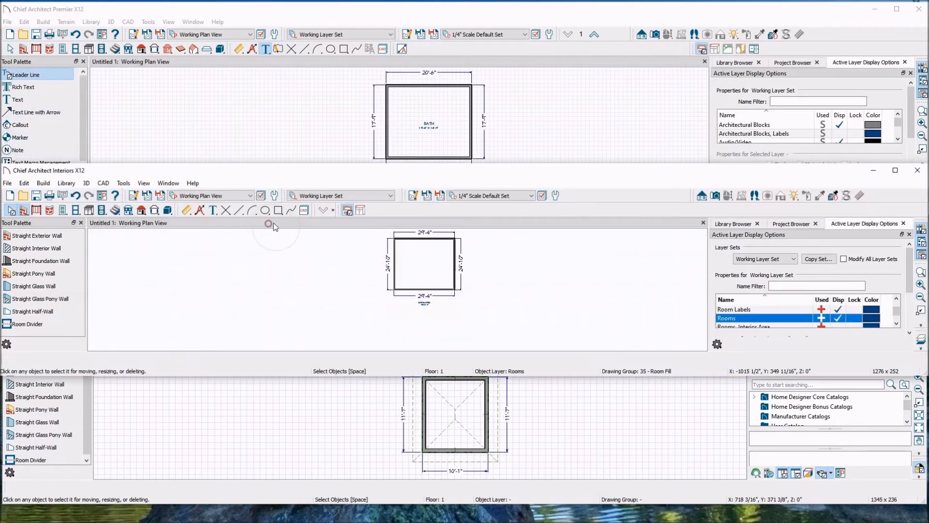
click(216, 226)
click(213, 210)
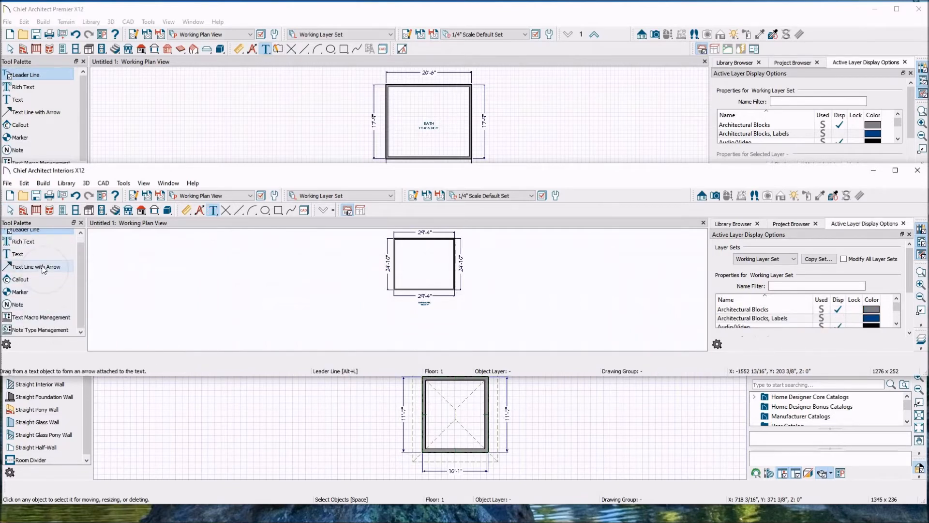
Activate the text tools in Home Designer Pro 2021 and compare them with the text tools in Premier X12 and Interiors X12.
scroll(70, 129, down, 1)
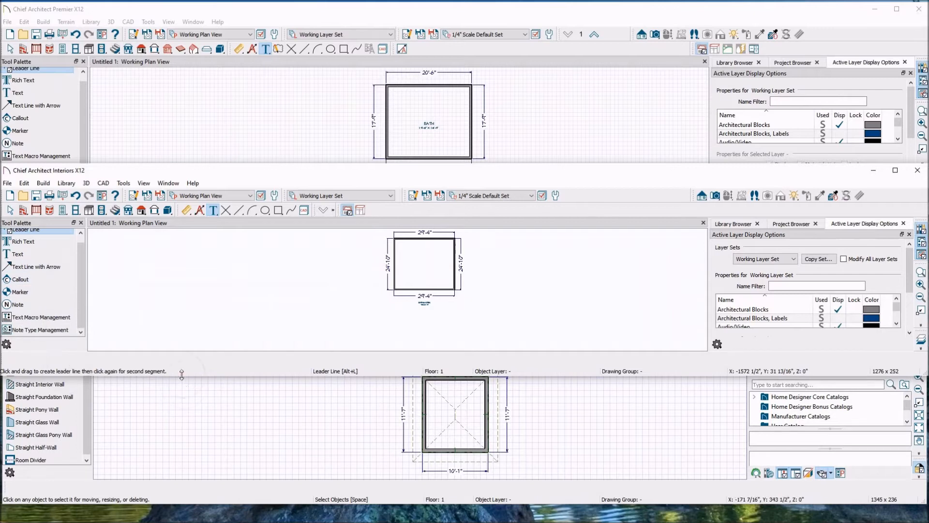
click(185, 406)
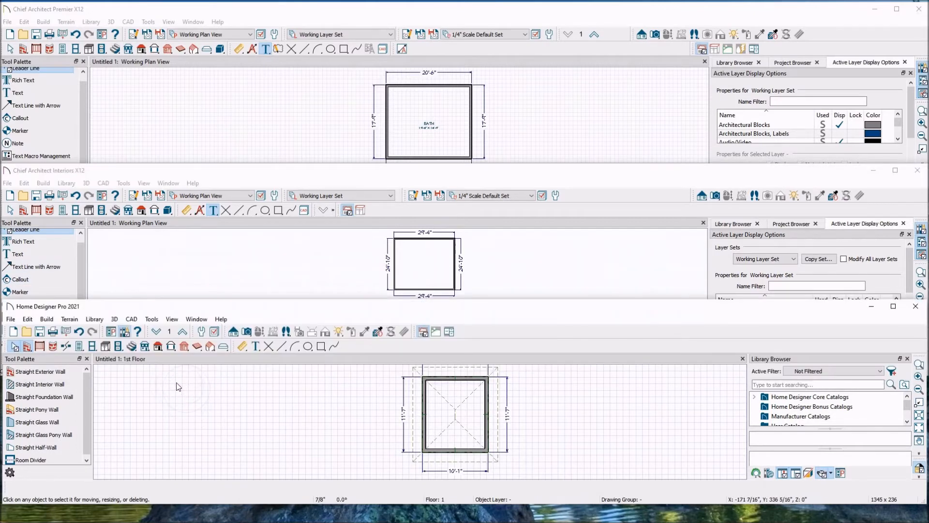
click(255, 346)
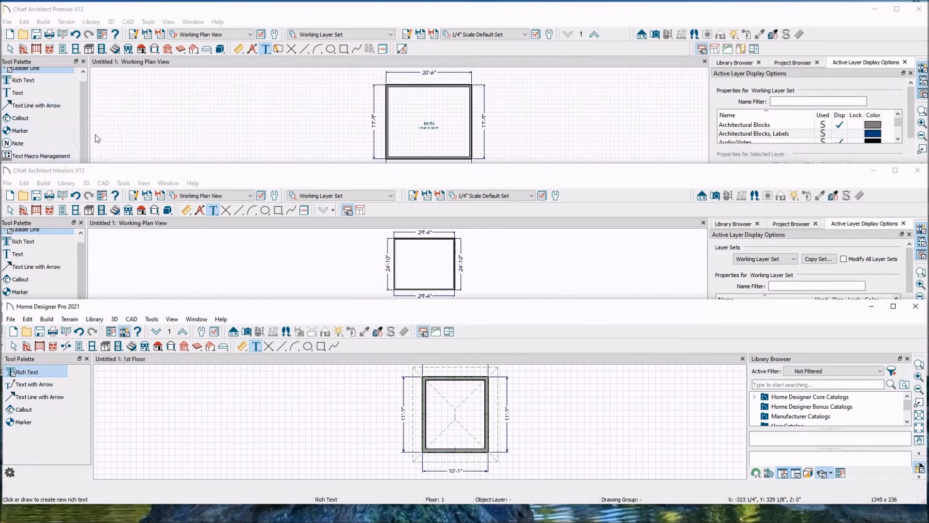
click(82, 126)
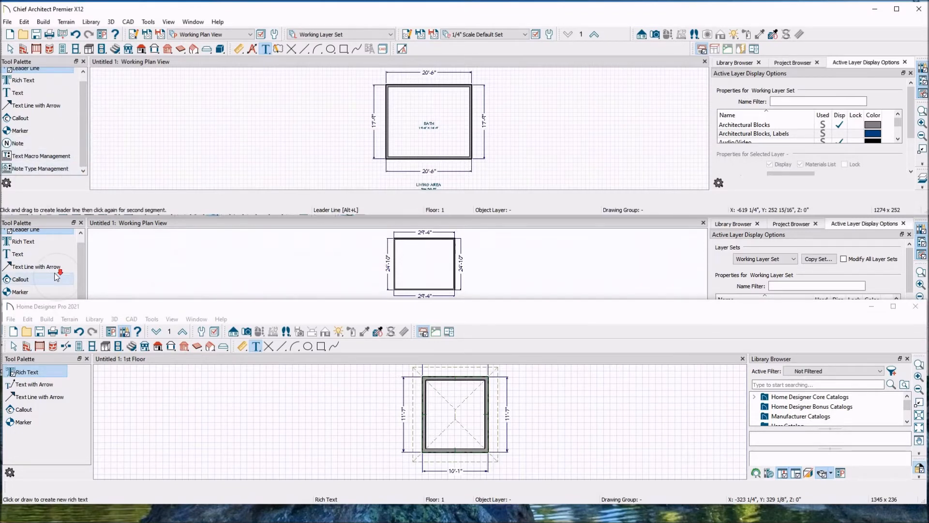
click(129, 223)
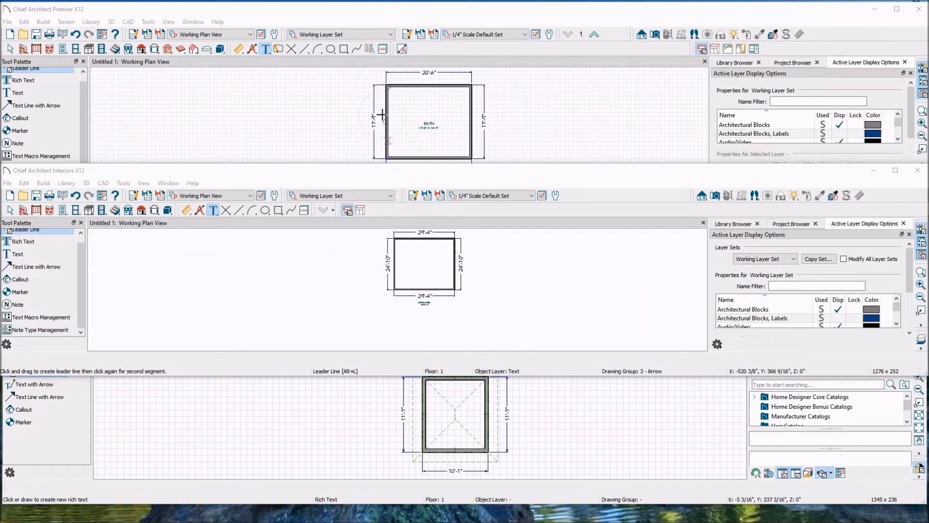
Draw an L-shaped pair of CAD lines and a circle beside the room in the Premier X12 plan.
click(304, 49)
mouse_move(287, 90)
mouse_down()
mouse_move(274, 136)
mouse_move(286, 146)
mouse_move(332, 131)
mouse_move(335, 146)
mouse_up()
click(331, 49)
drag(305, 115, 330, 125)
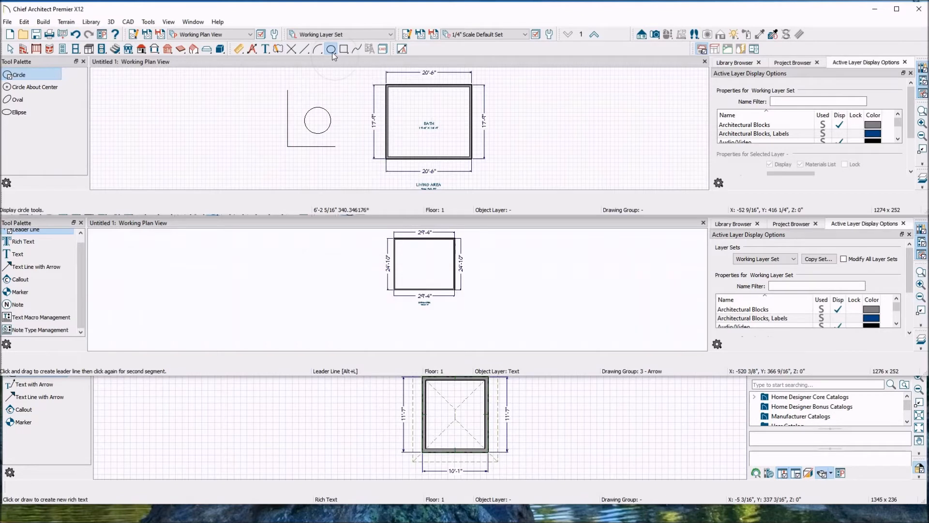
Compare the CAD drawing tools in Interiors X12 and Home Designer Pro 2021, discarding the empty rich text specification.
click(273, 225)
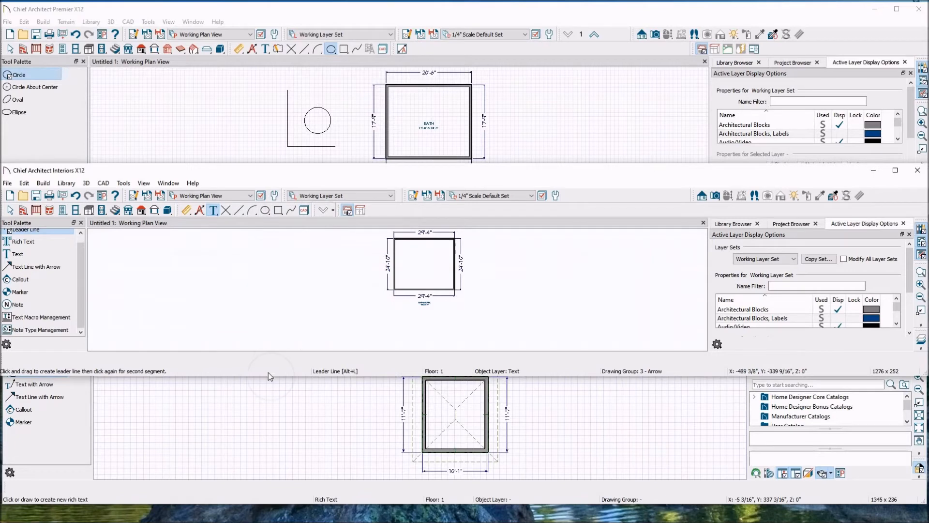
click(245, 410)
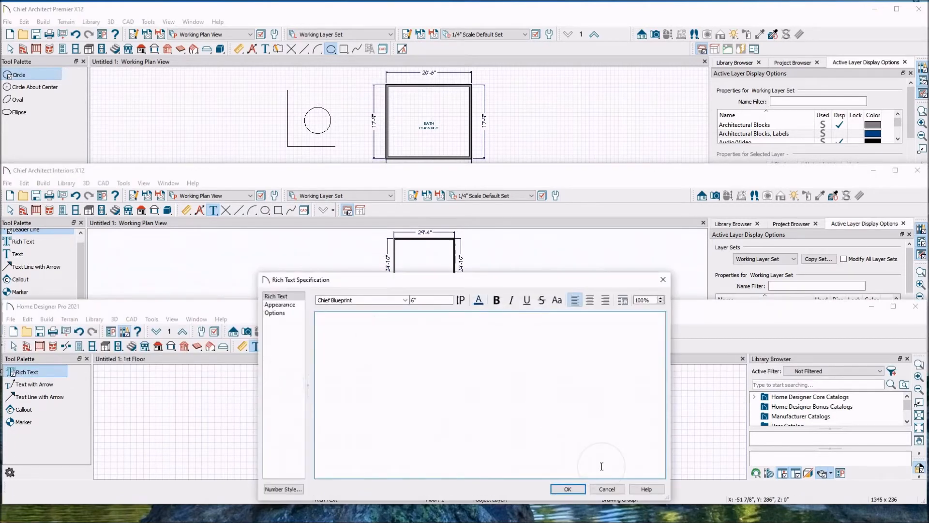
click(607, 489)
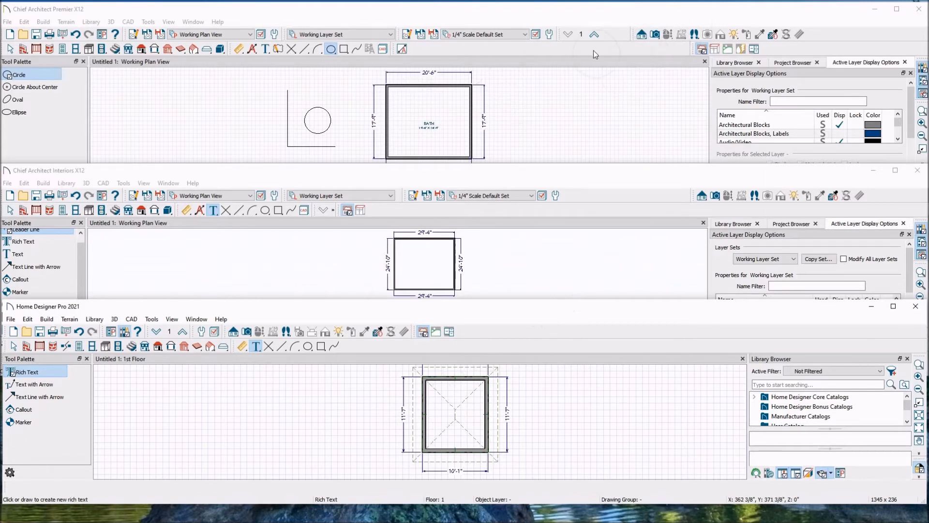
Display the camera view tools in Premier X12, Interiors X12 and Home Designer Pro 2021 to compare them, discarding the empty rich text.
click(605, 54)
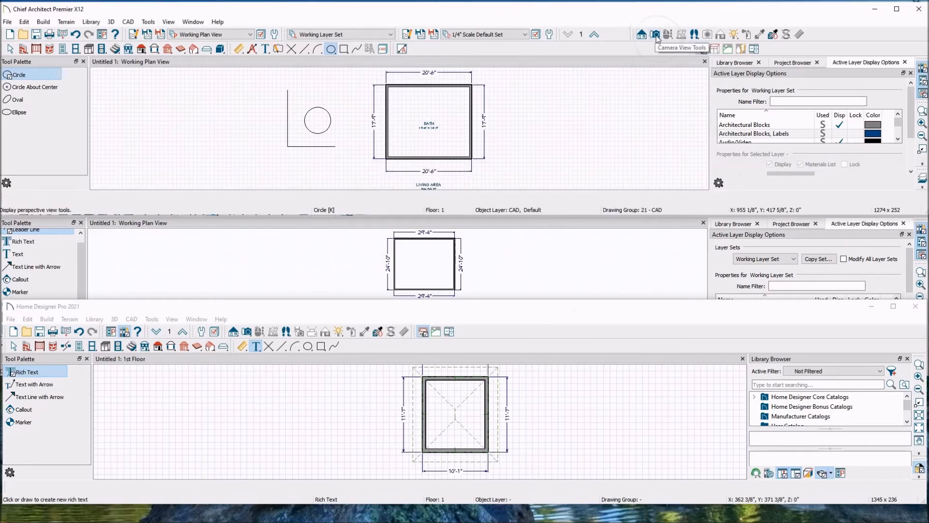
click(656, 36)
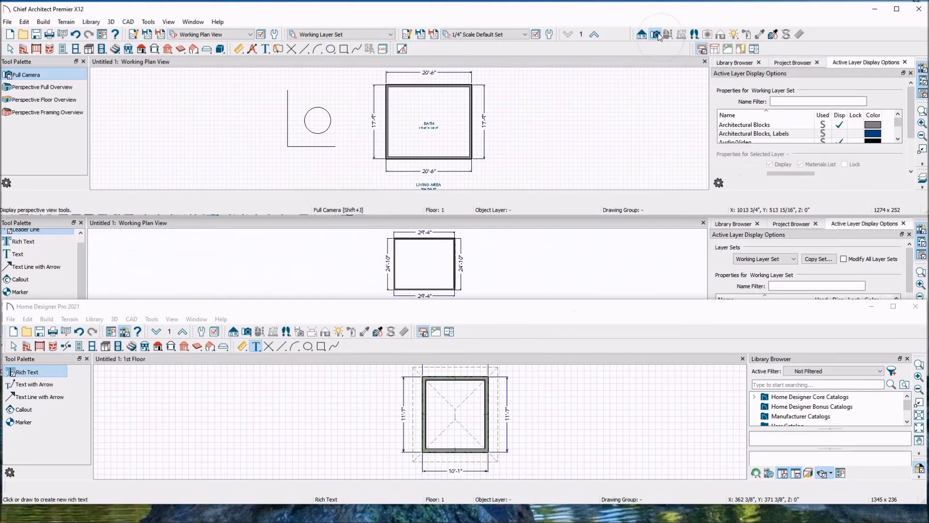
click(227, 233)
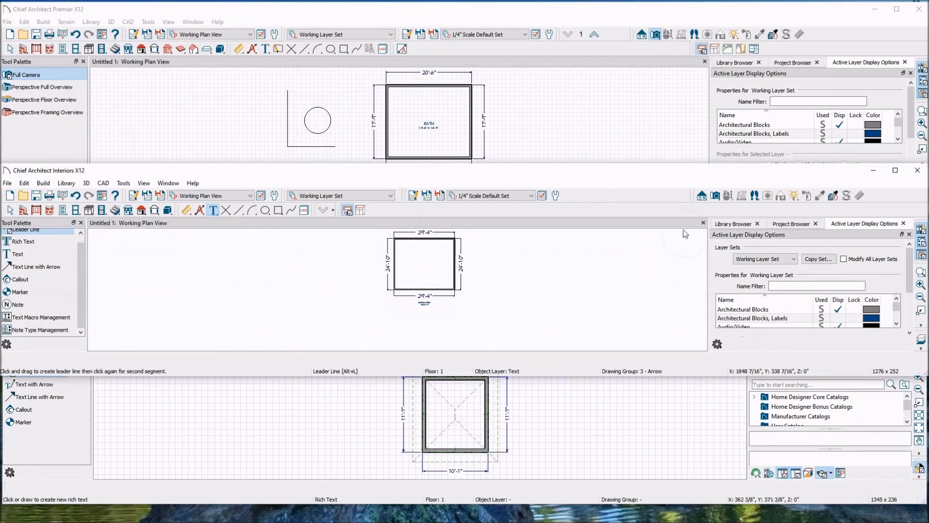
click(717, 196)
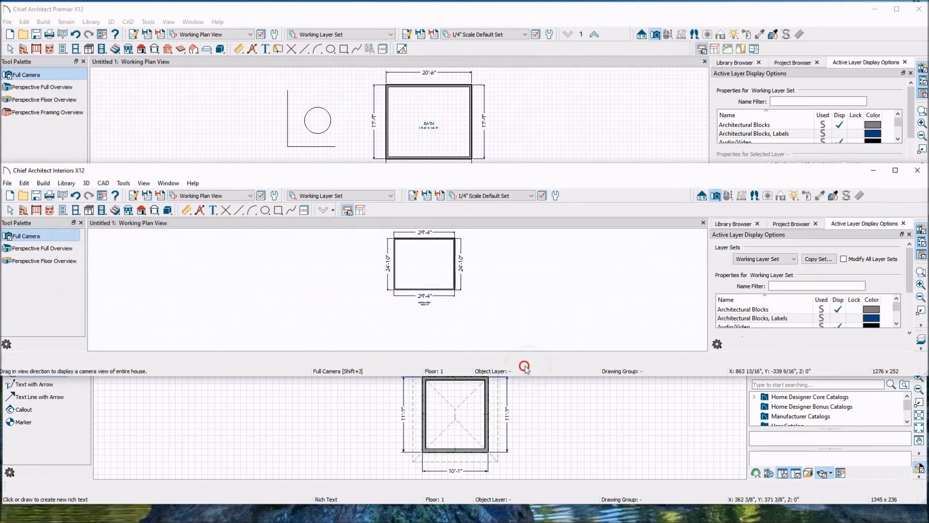
click(537, 379)
click(560, 386)
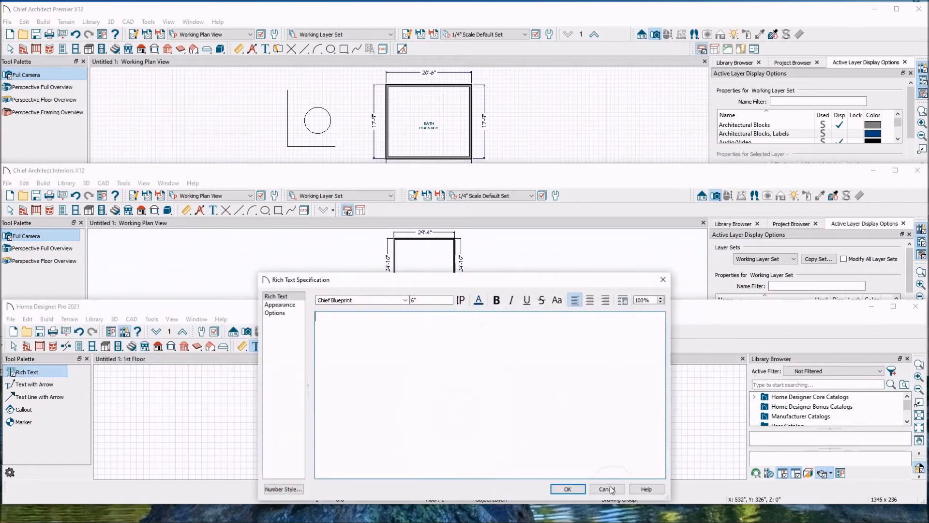
click(607, 489)
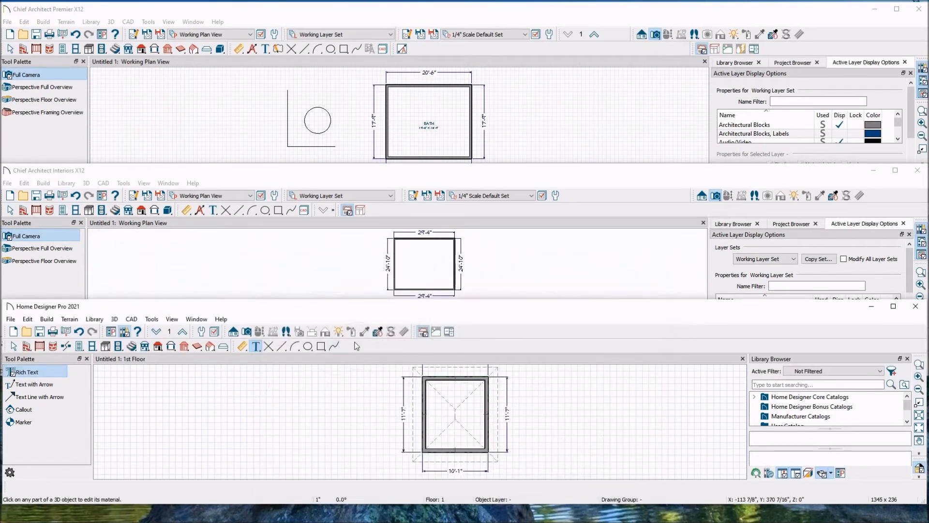
click(248, 335)
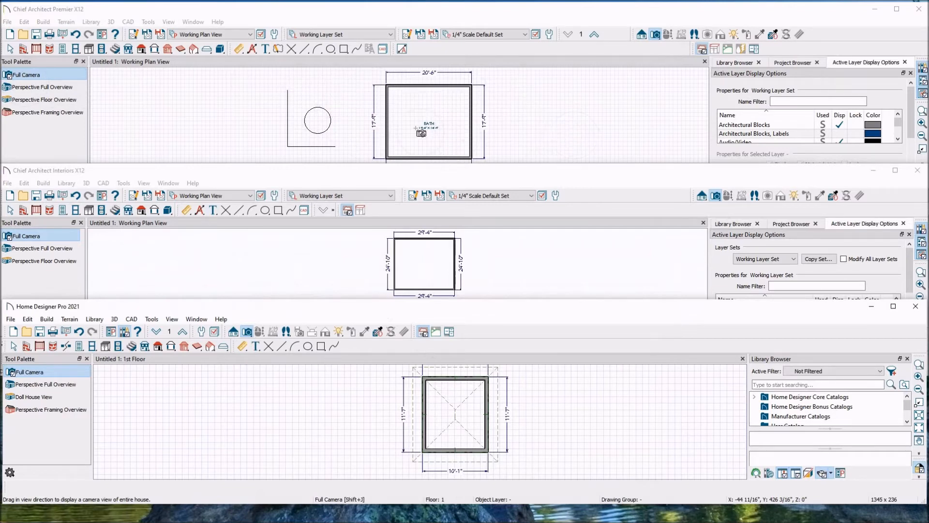
Create a Perspective Full Overview of the Premier X12 plan and orbit around the model.
click(44, 88)
drag(415, 99, 390, 147)
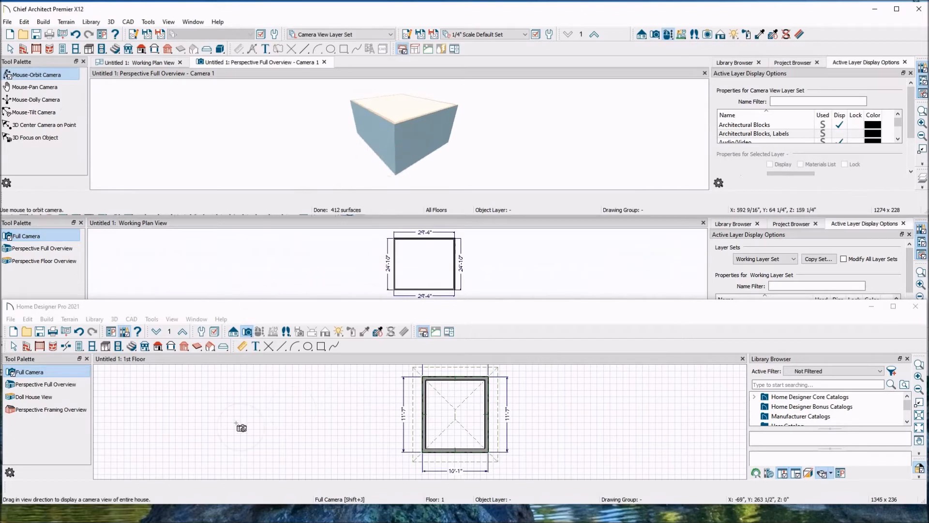
Create a Full Camera view aimed at the house in Home Designer Pro 2021 and orbit around it.
click(37, 376)
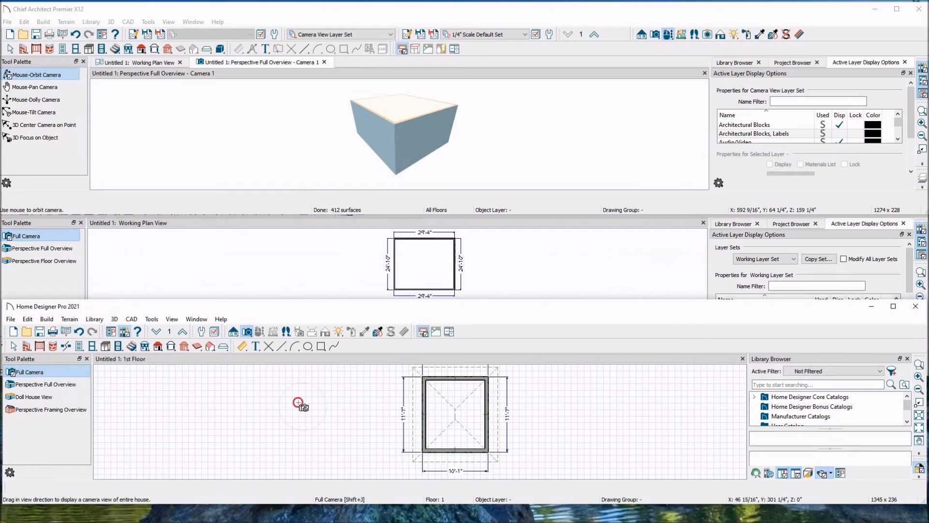
drag(346, 435, 361, 436)
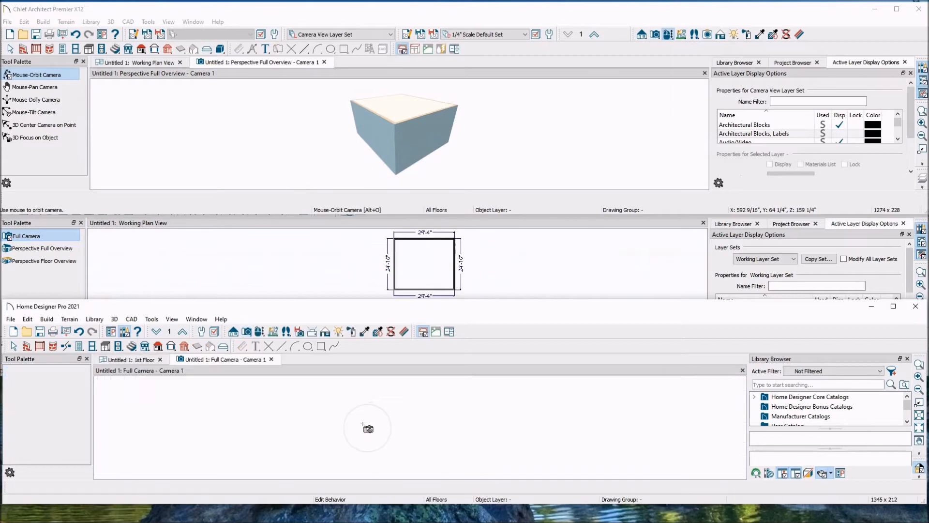
mouse_move(450, 390)
mouse_down()
mouse_move(399, 391)
mouse_move(467, 415)
mouse_move(393, 442)
mouse_move(456, 431)
mouse_move(455, 409)
mouse_move(425, 411)
mouse_move(460, 402)
mouse_move(408, 404)
mouse_move(374, 425)
mouse_move(386, 438)
mouse_move(427, 428)
mouse_move(436, 383)
mouse_up()
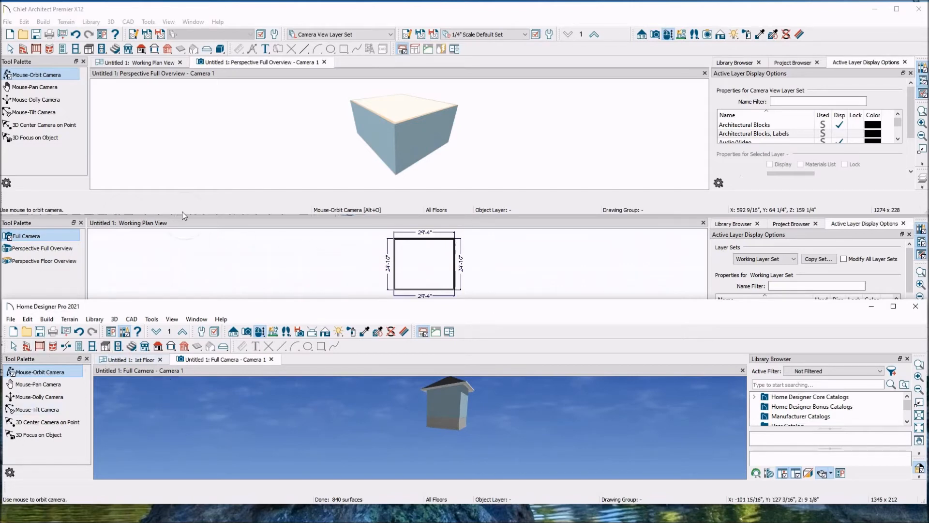
Create a Perspective Full Overview of the Interiors X12 plan and orbit down toward the side of the walls.
click(40, 236)
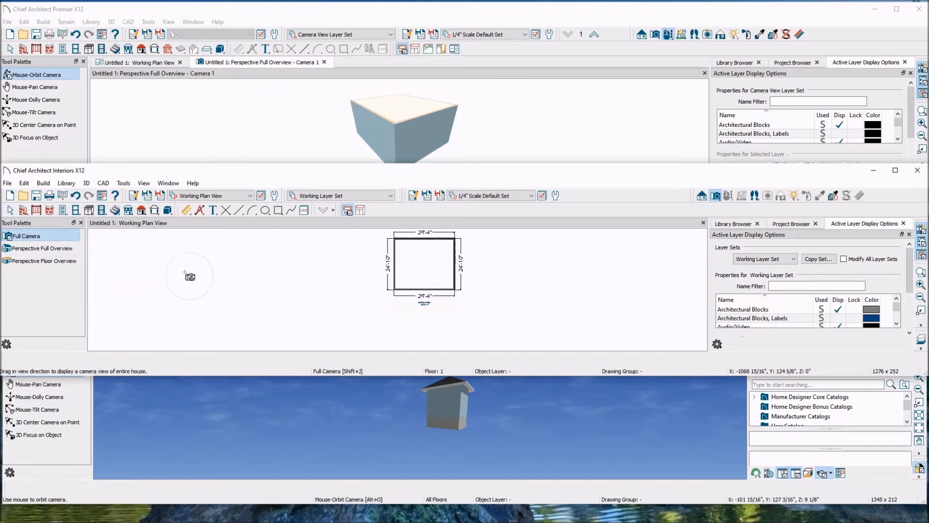
click(48, 249)
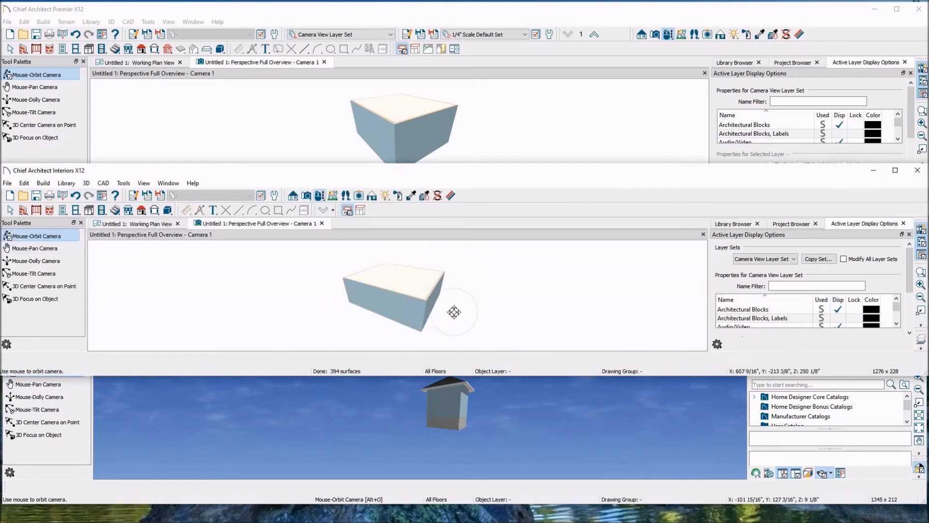
drag(454, 312, 380, 281)
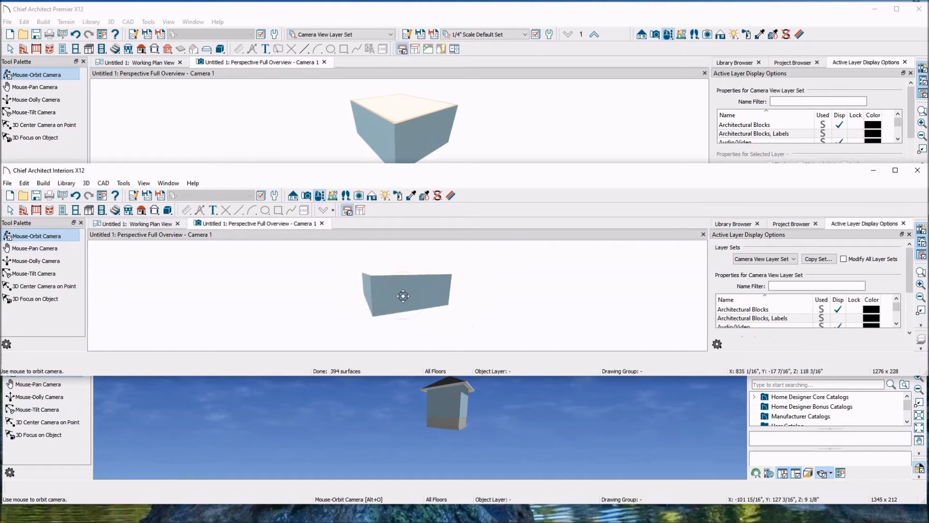
Close the Full Camera view in Home Designer Pro 2021, create a Perspective Full Overview instead, and orbit around the roofed house.
click(503, 406)
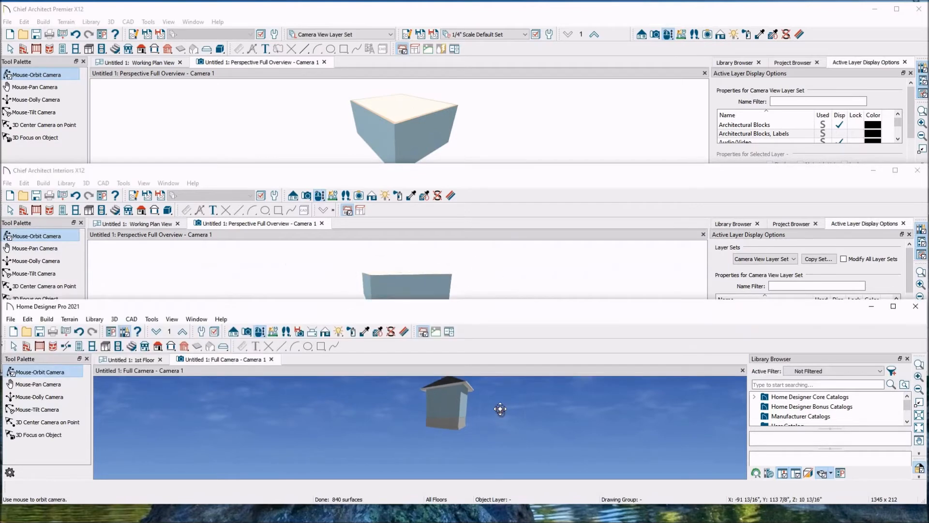
click(271, 359)
click(41, 383)
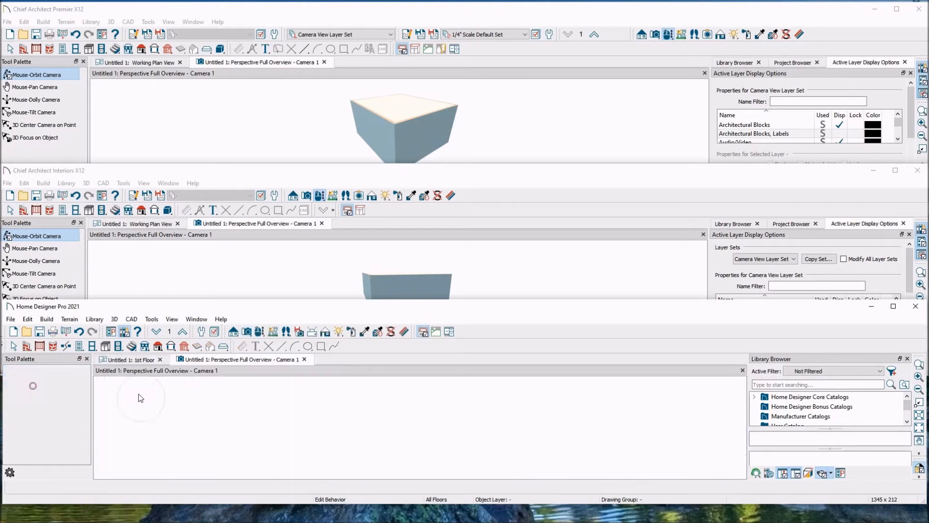
drag(481, 418, 474, 400)
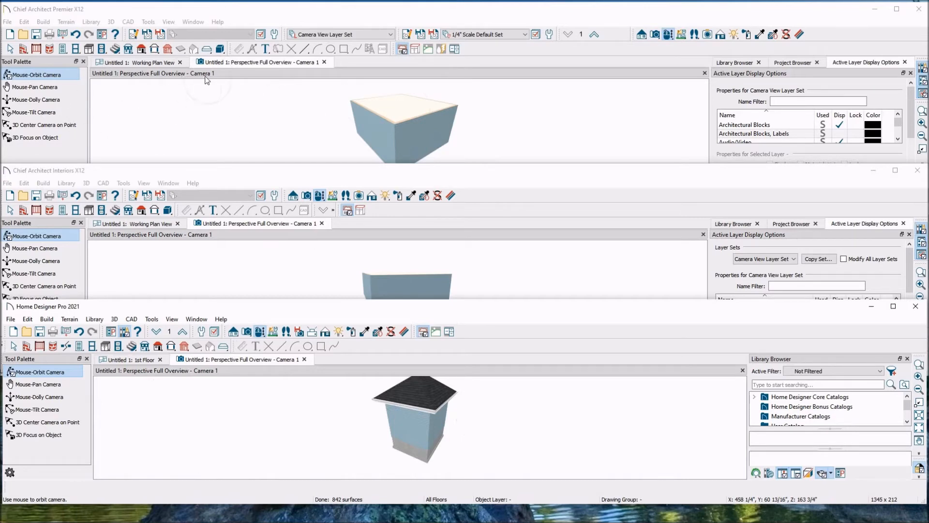
Create a Perspective Floor Overview in Premier X12 and orbit it to look down into the room from above.
click(258, 60)
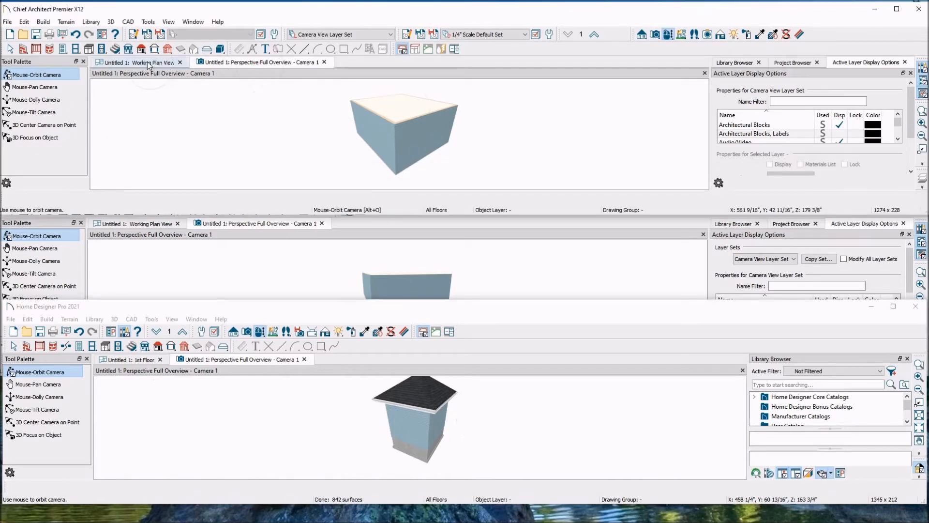
click(655, 34)
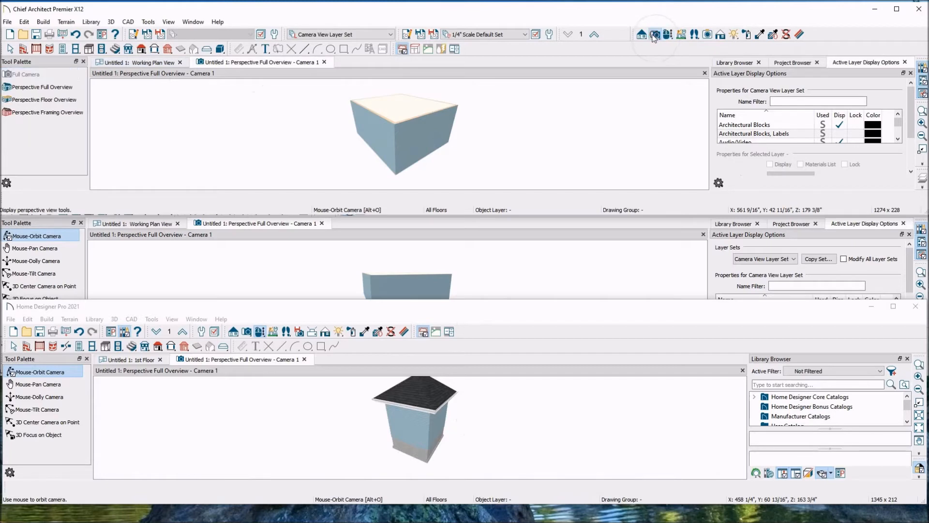
click(53, 101)
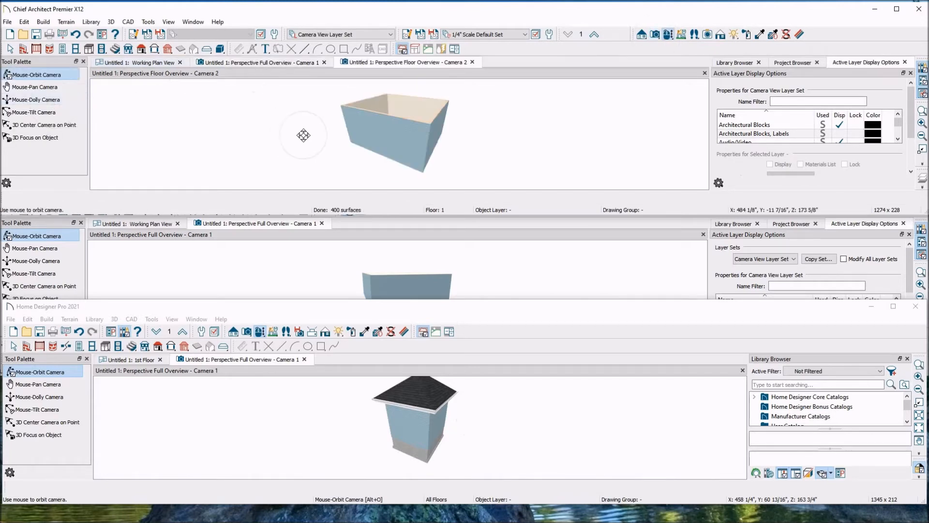
drag(402, 99, 414, 158)
drag(465, 139, 399, 129)
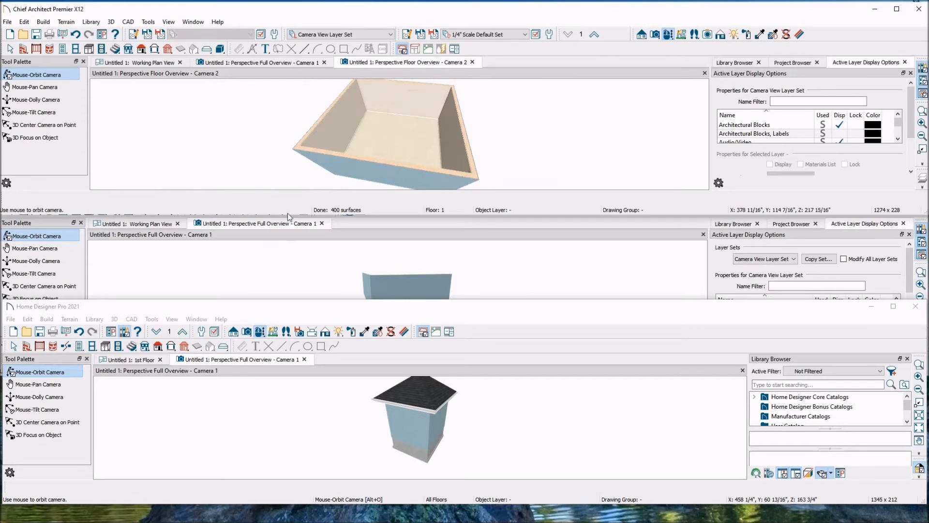
Compare the overview camera tools offered in Interiors X12 with those in Home Designer Pro 2021, and return to Premier X12.
click(265, 249)
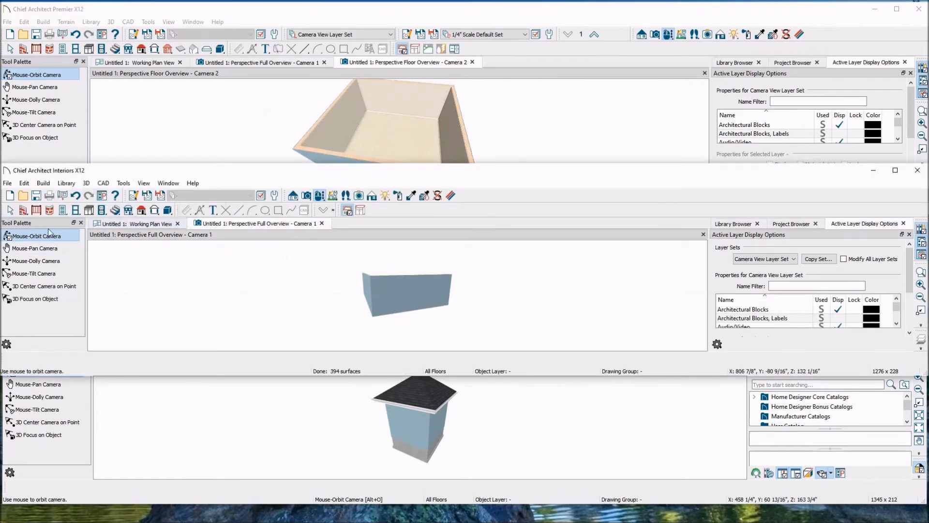
click(306, 195)
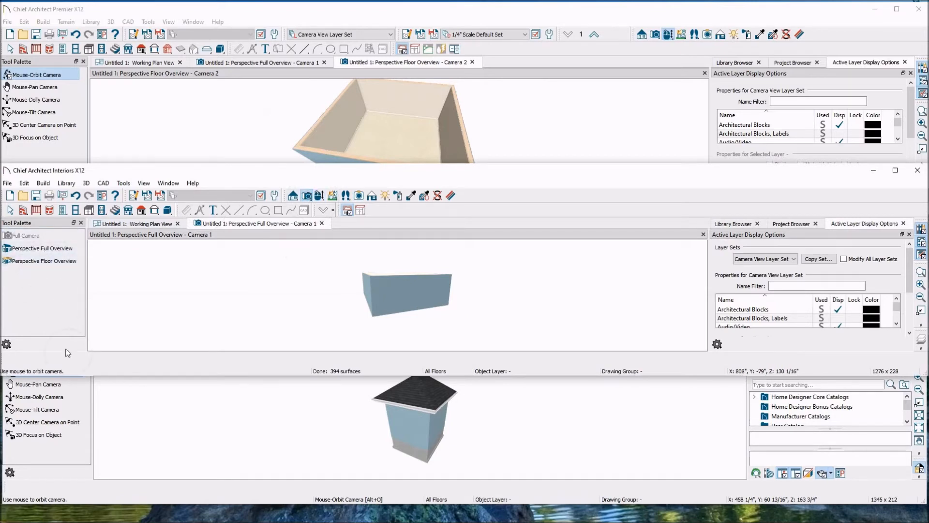
click(79, 402)
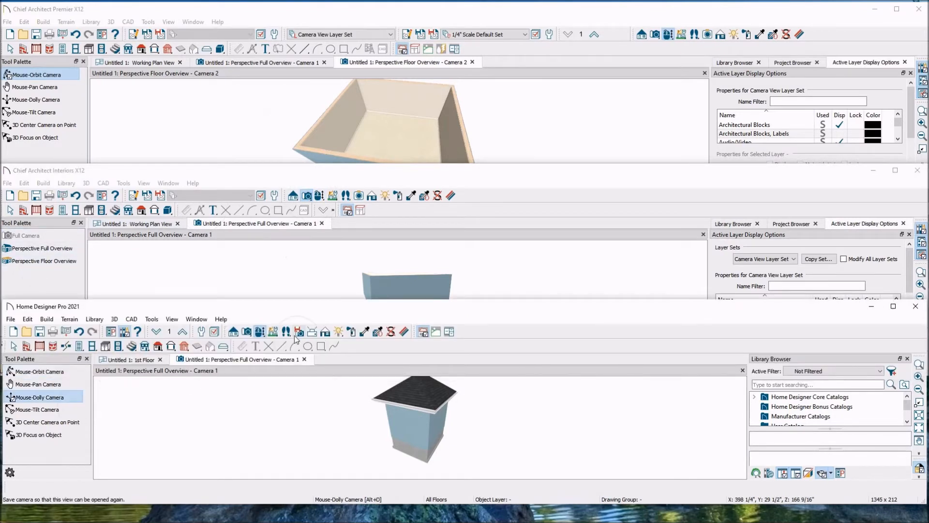
click(248, 333)
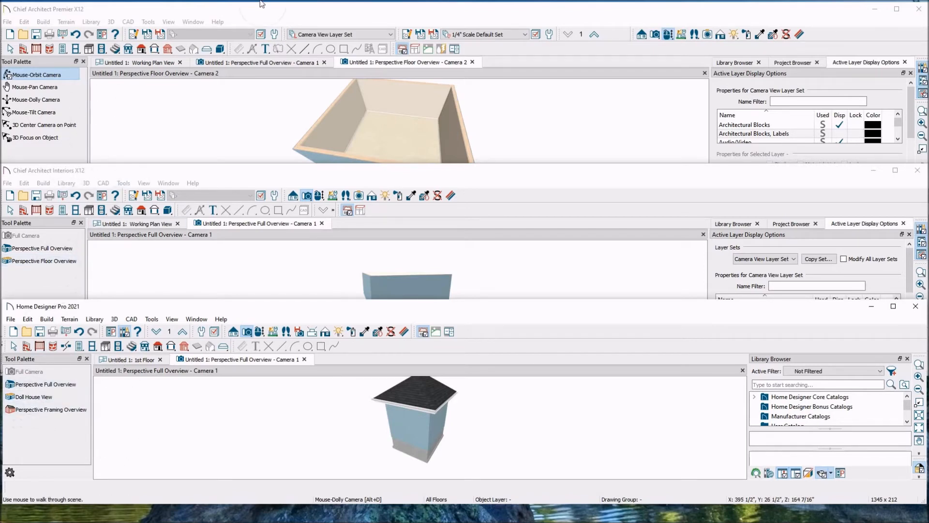
click(490, 14)
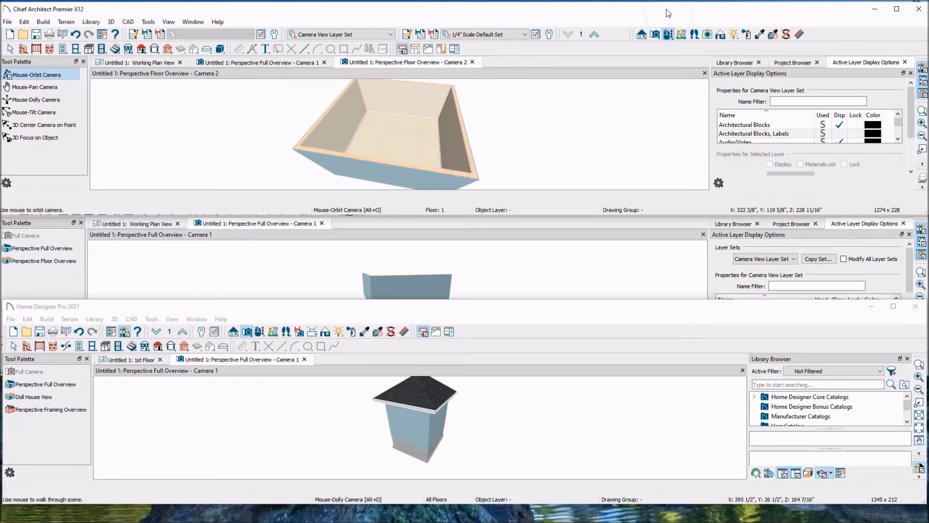
Create and orbit a Perspective Framing Overview in Home Designer Pro 2021, and switch to Interiors X12 to orbit its full overview slightly.
click(654, 34)
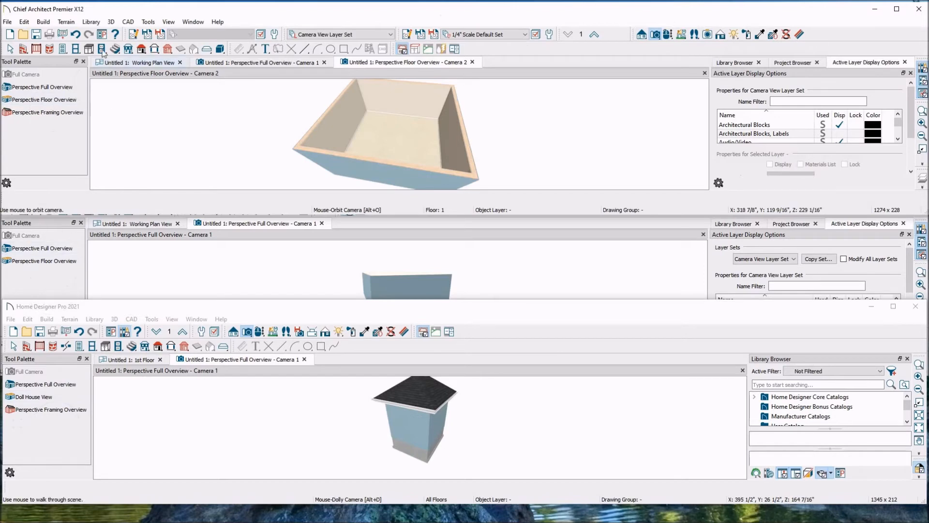
click(70, 410)
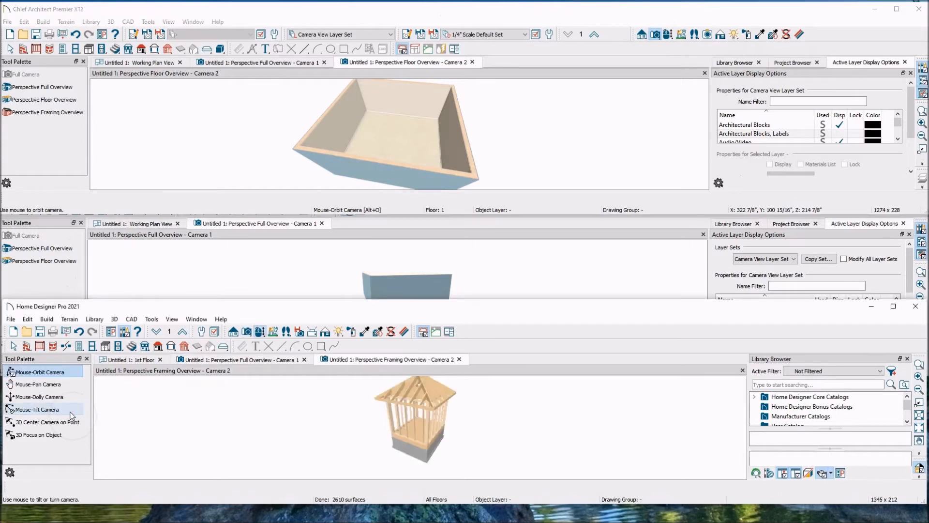
drag(455, 426, 357, 428)
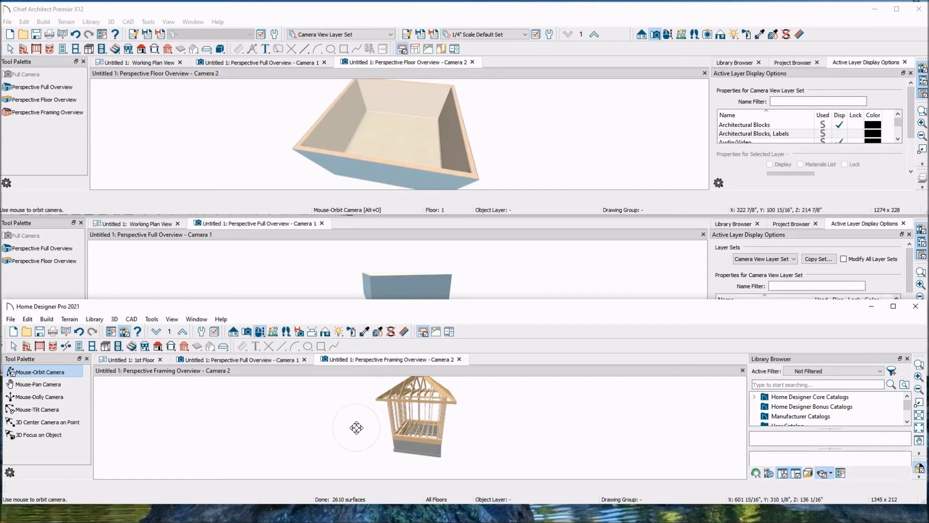
click(374, 231)
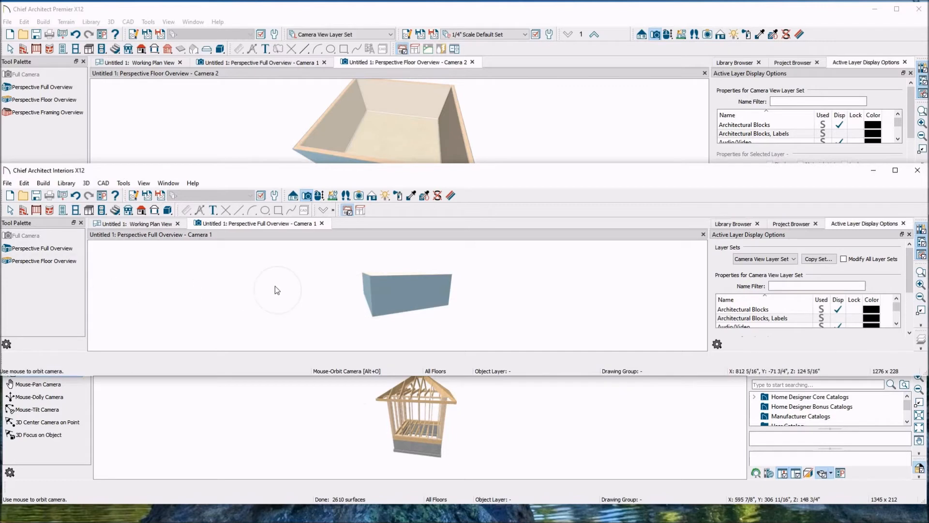
drag(357, 274, 382, 285)
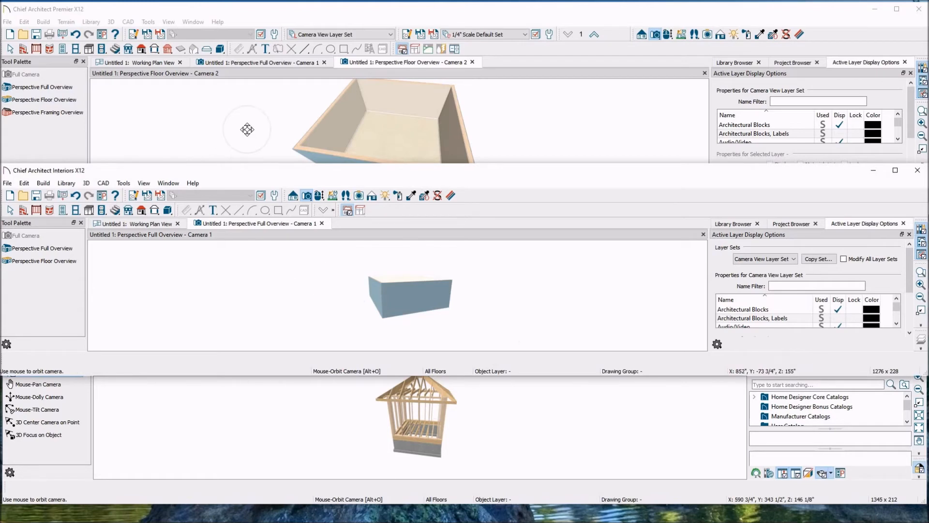
In Premier X12, tile the Perspective Floor Overview beside the other views and close the Perspective Full Overview to reveal the working plan.
click(263, 106)
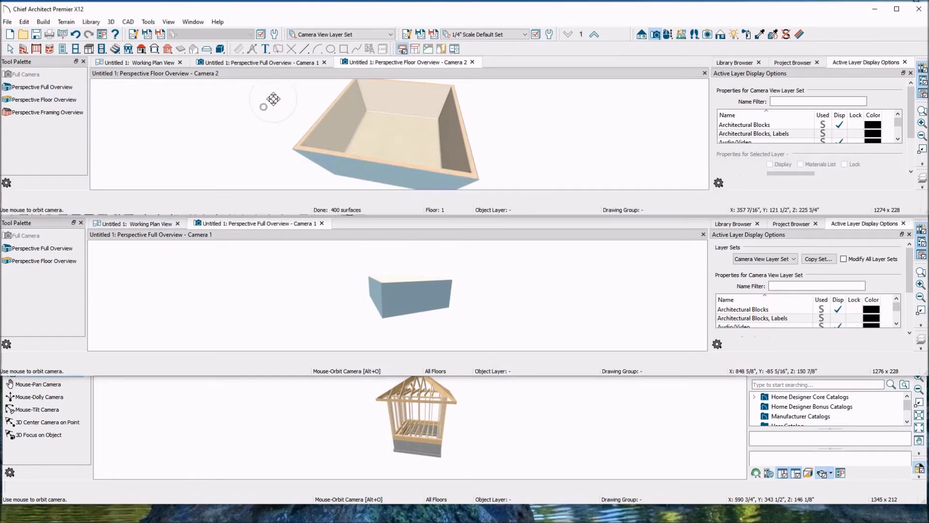
drag(379, 62, 521, 76)
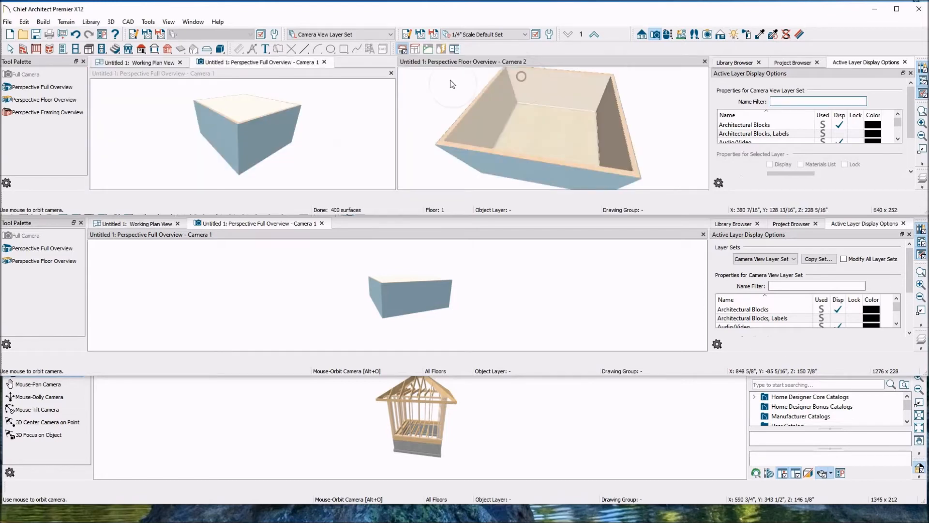
click(325, 61)
scroll(323, 166, down, 1)
scroll(256, 95, up, 4)
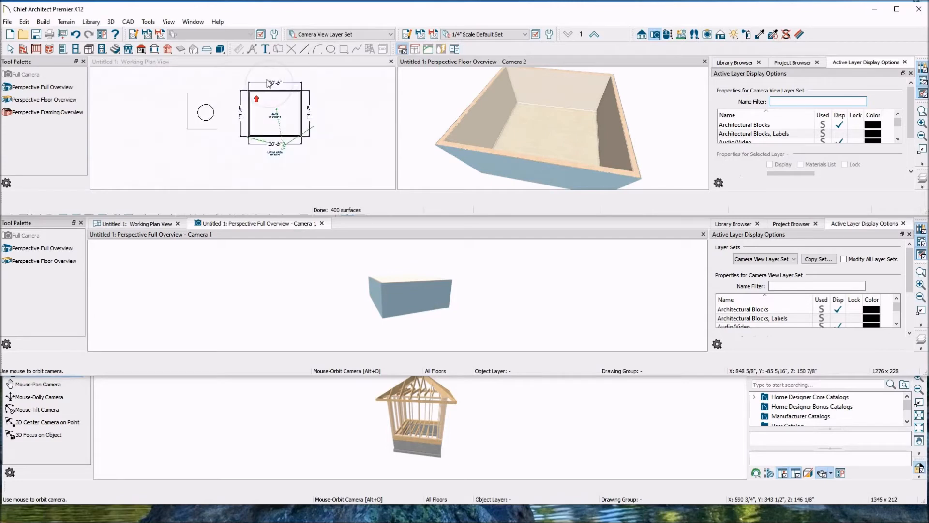
In the plan view, move the room's right wall inward and back outward until the room is about 25'-6" wide.
click(315, 119)
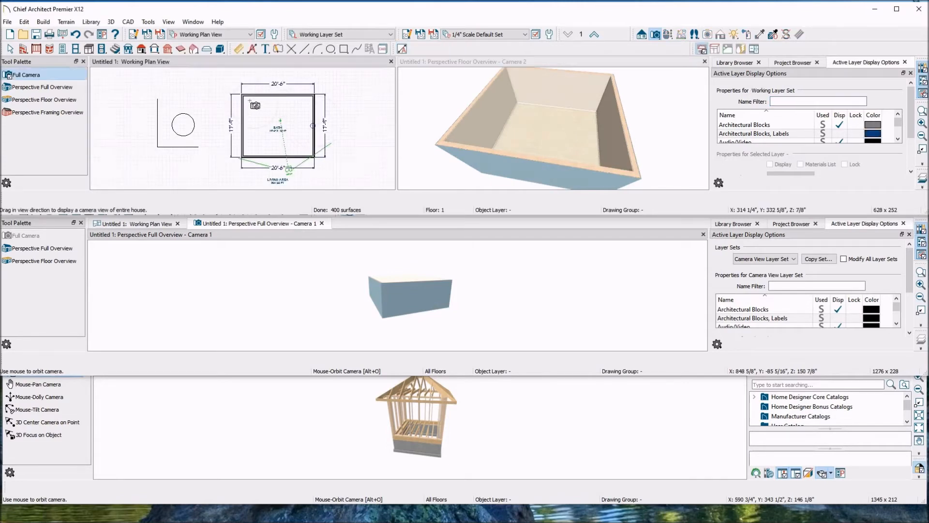
key(Escape)
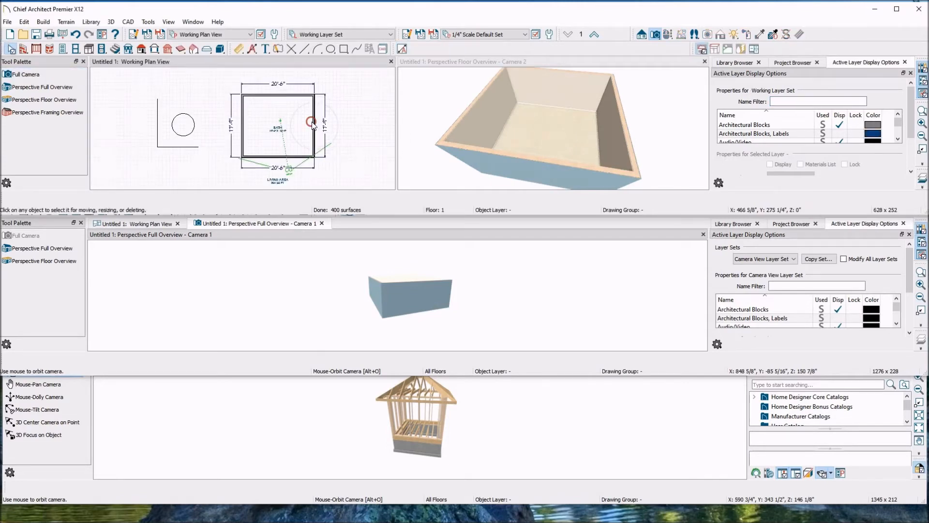
click(314, 123)
drag(314, 123, 299, 125)
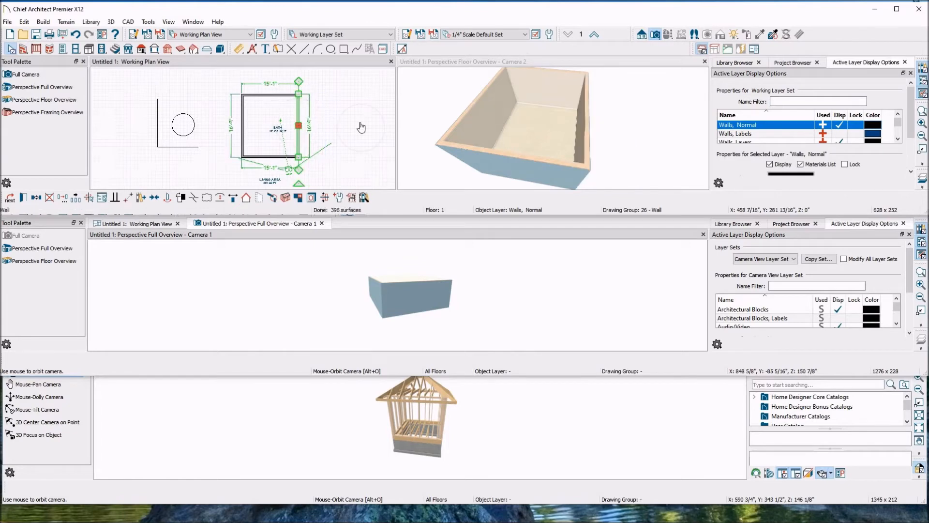
drag(299, 125, 333, 126)
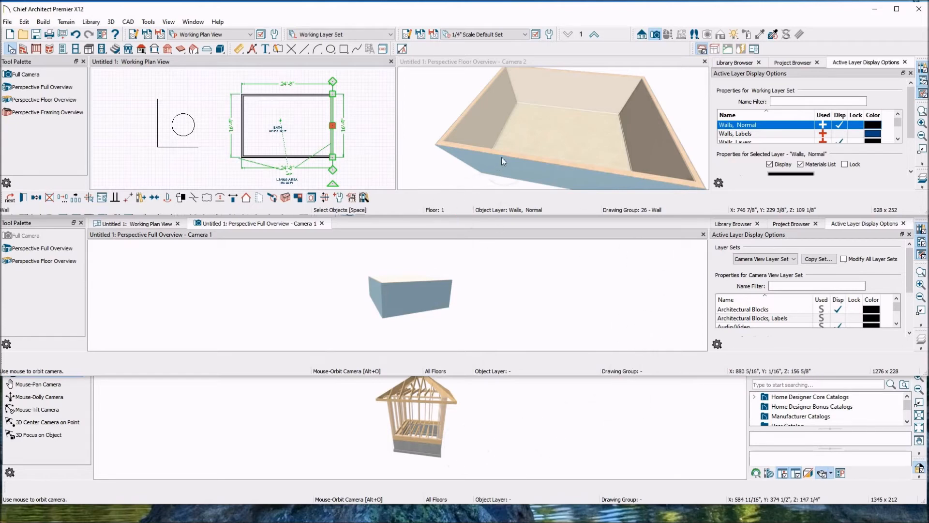
Orbit and zoom the Perspective Floor Overview to examine the resized room from inside and outside.
drag(465, 166, 625, 143)
scroll(584, 160, down, 3)
scroll(502, 136, up, 4)
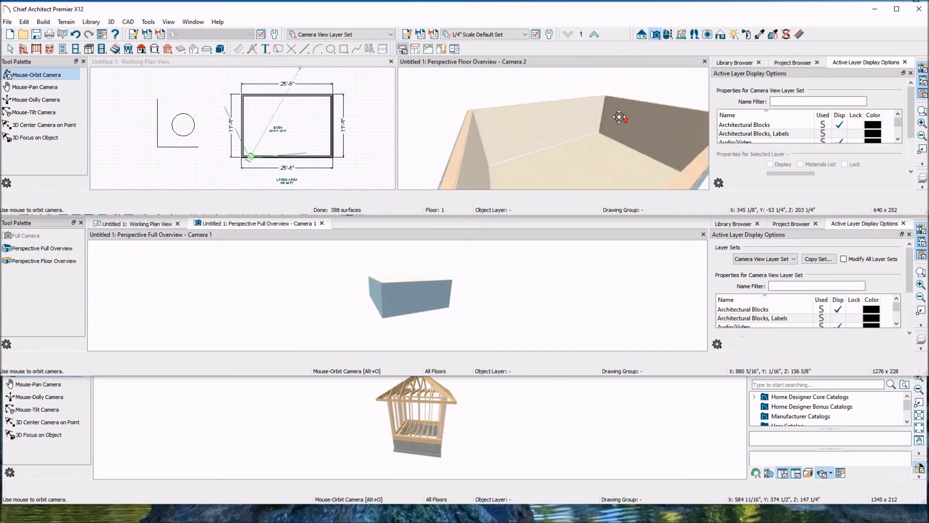
scroll(619, 116, up, 1)
scroll(605, 121, down, 3)
scroll(576, 134, down, 3)
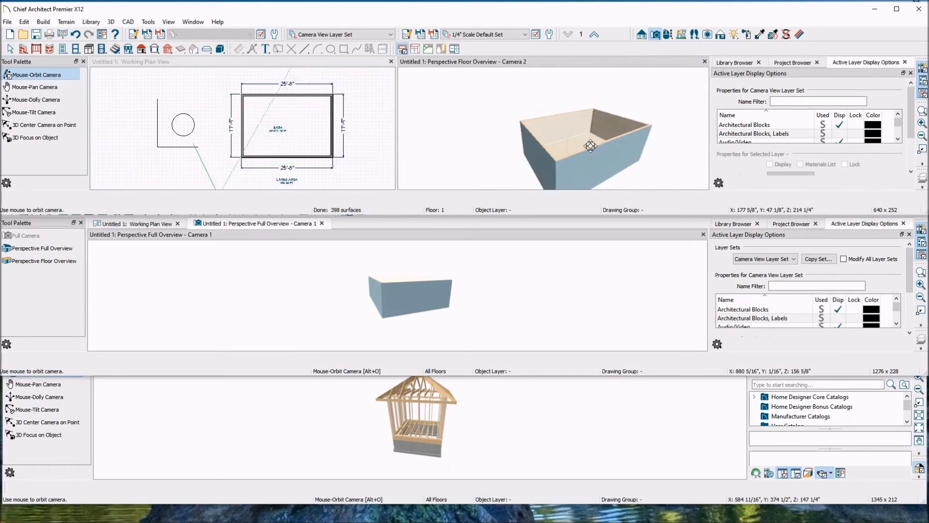
scroll(570, 129, down, 2)
scroll(583, 130, up, 3)
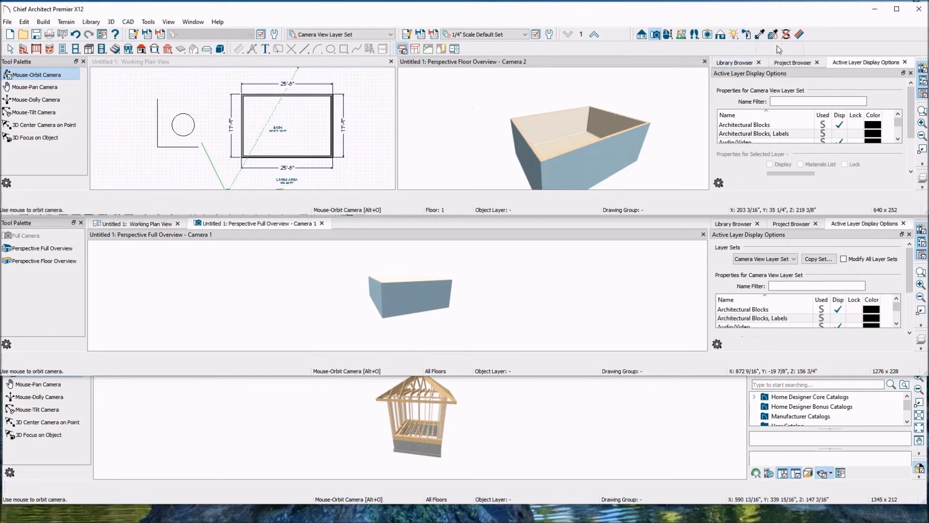
Use the Material Painter to apply Stacked Stone from the core Masonry & Stone materials to the long exterior wall in Premier X12.
click(748, 34)
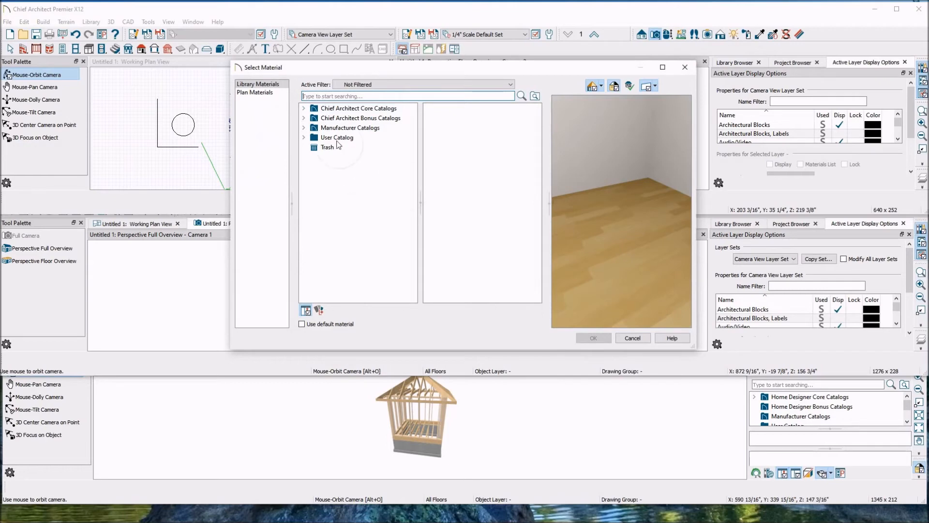
click(304, 109)
click(314, 118)
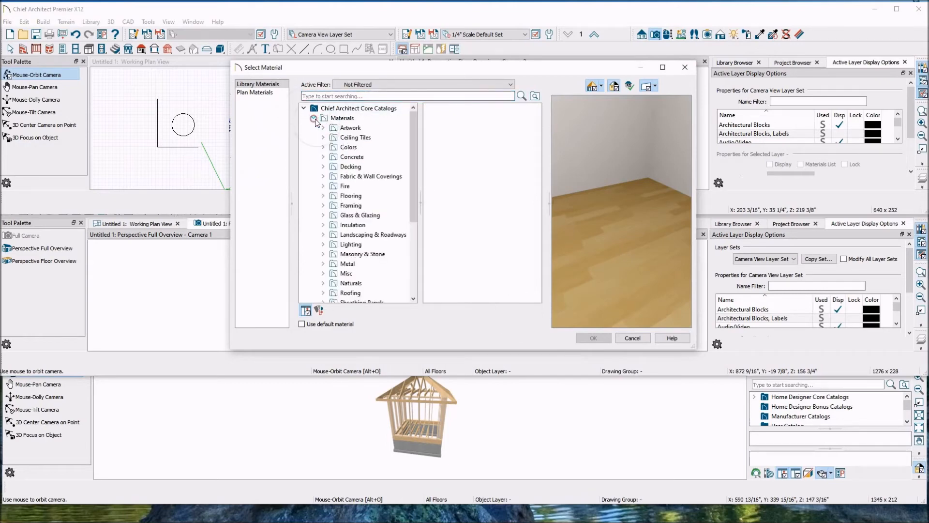
click(380, 254)
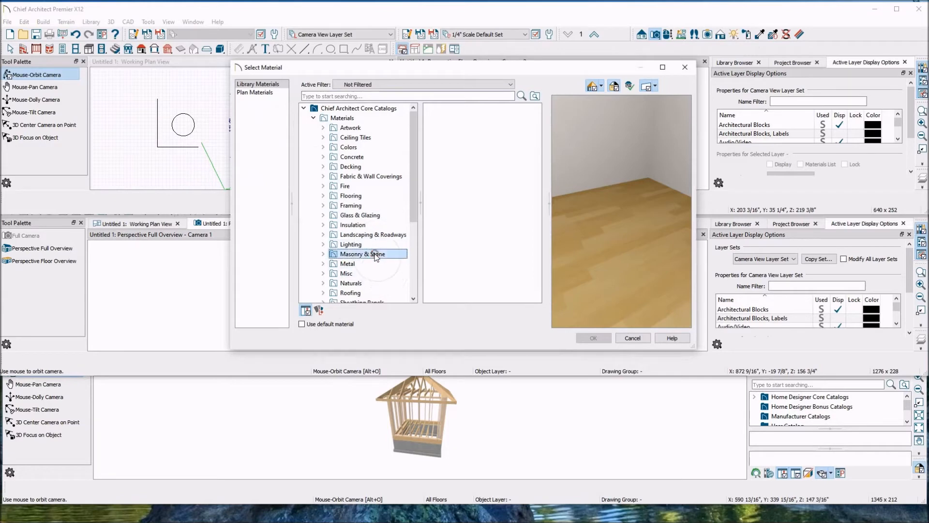
click(536, 265)
click(596, 338)
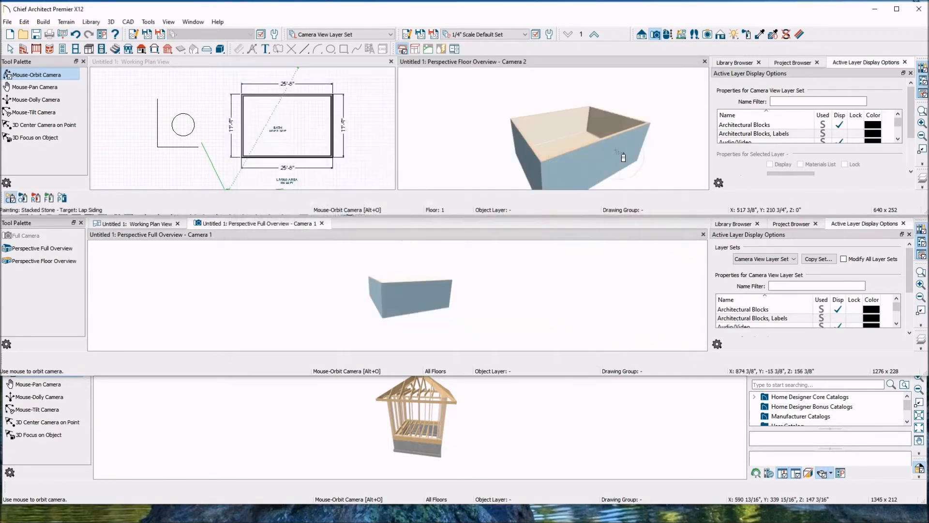
click(623, 156)
scroll(596, 174, up, 3)
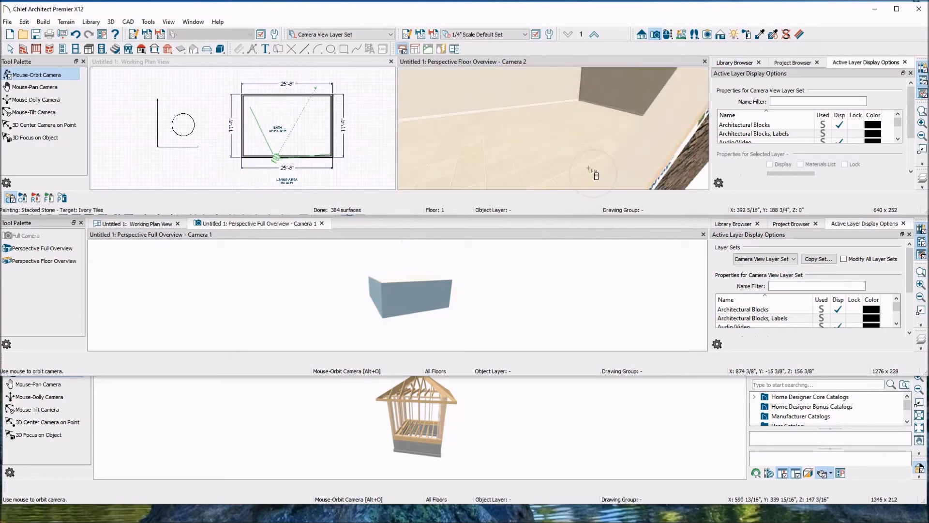
scroll(595, 174, down, 2)
scroll(595, 174, down, 3)
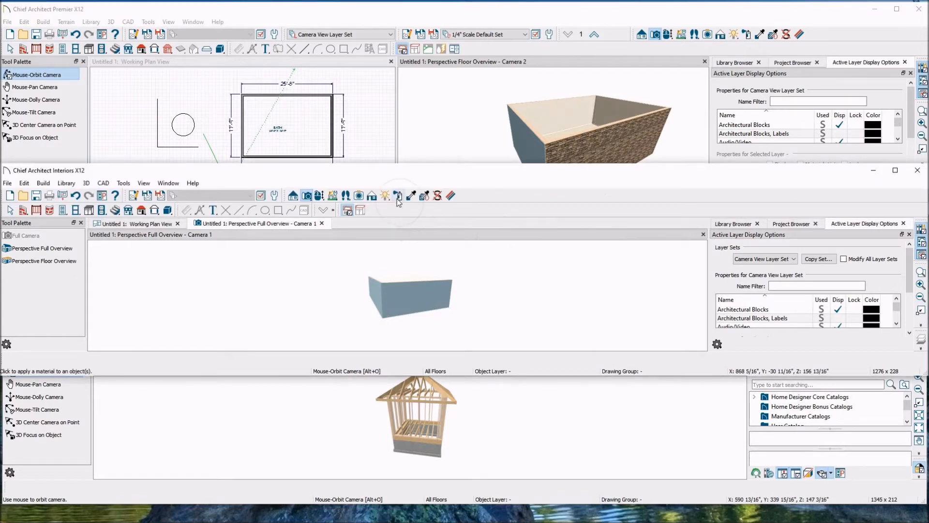
Compare the material selection dialogs of Premier X12 and Home Designer Pro 2021, including the latter's new material definition, without applying anything.
click(486, 408)
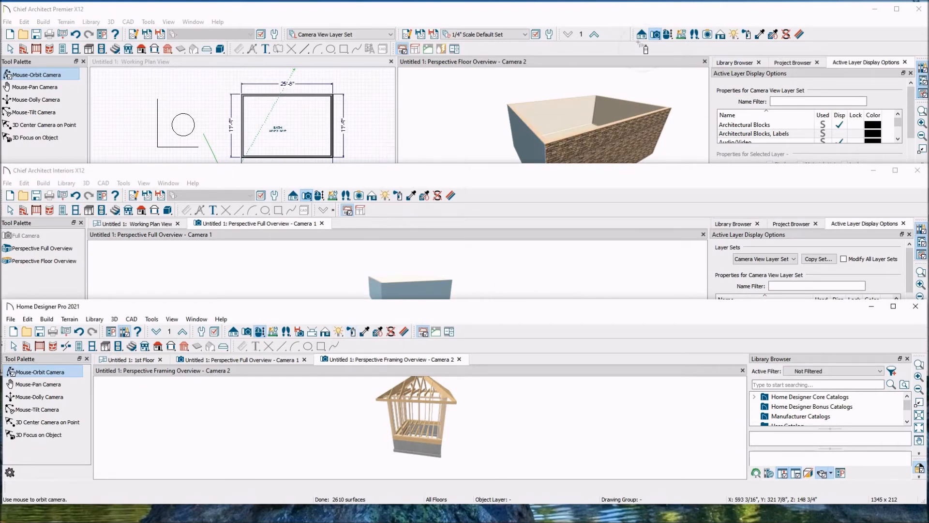
click(748, 35)
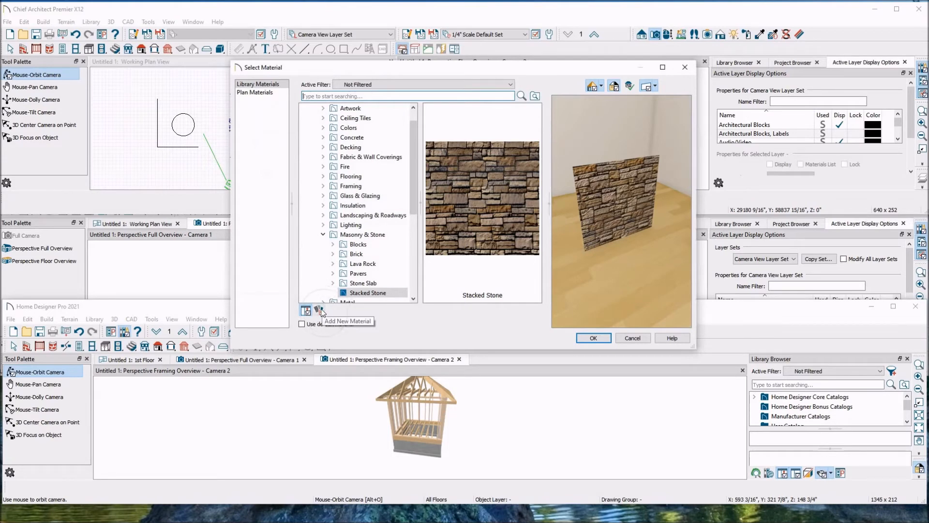
click(637, 340)
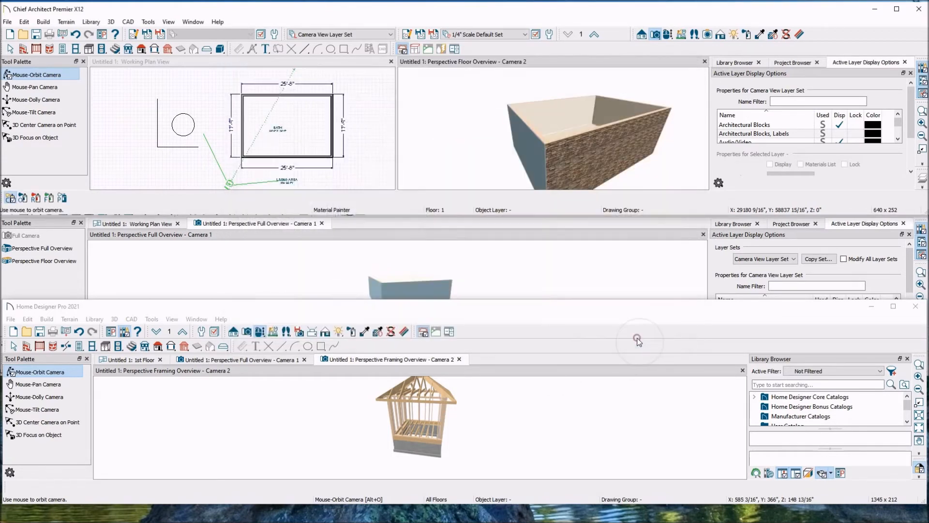
click(378, 334)
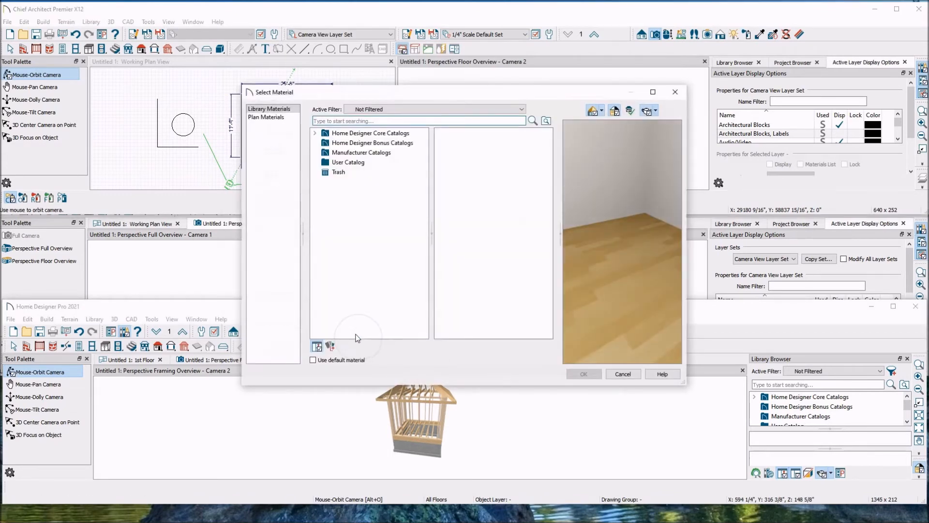
click(331, 345)
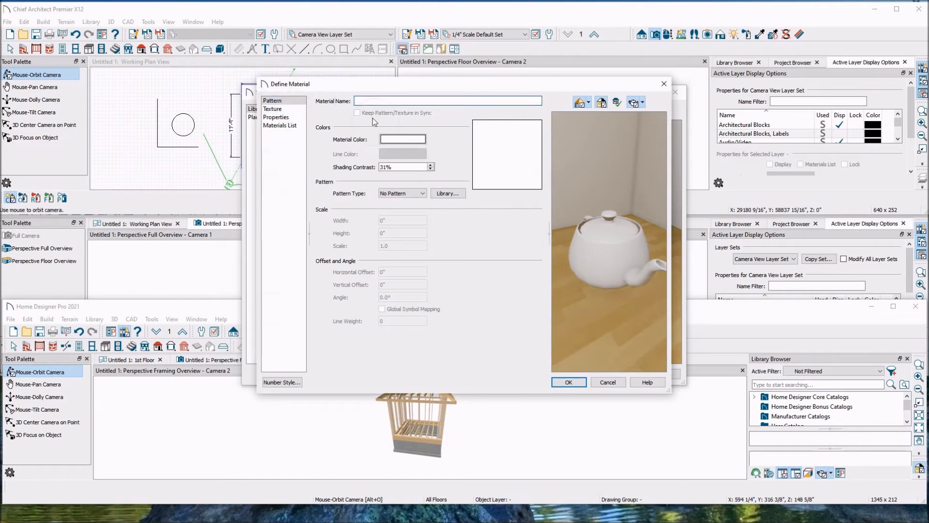
click(612, 384)
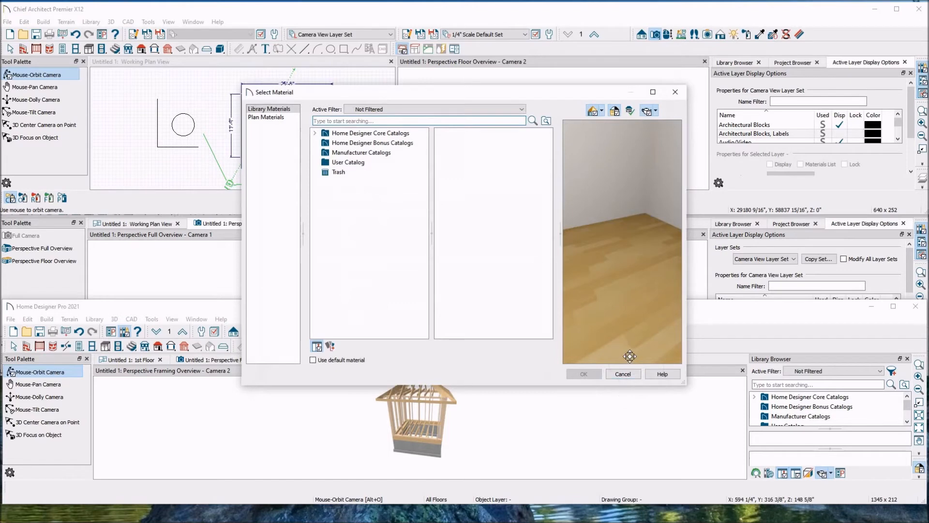
click(624, 375)
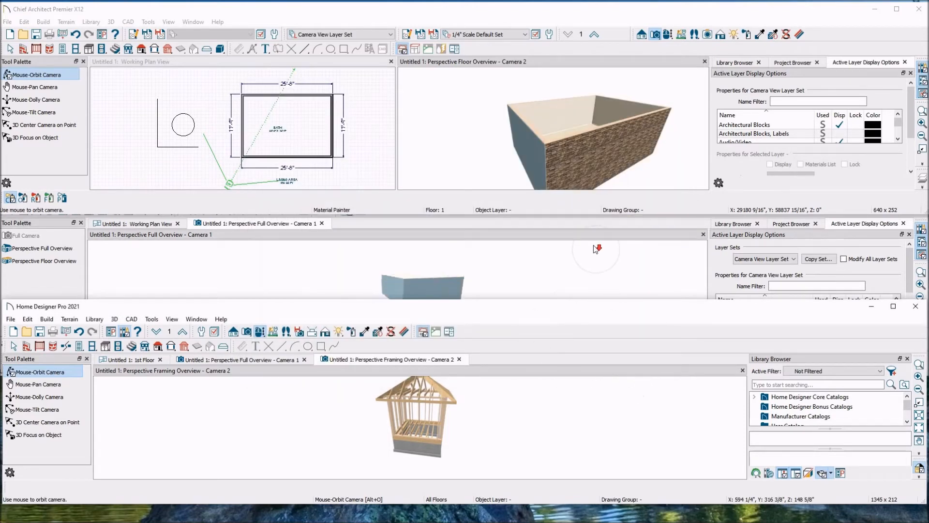
Orbit the framing overview in Home Designer Pro 2021 and inspect the texture settings for defining a new material, closing without saving.
mouse_move(514, 399)
mouse_down()
mouse_move(505, 423)
mouse_move(512, 401)
mouse_up()
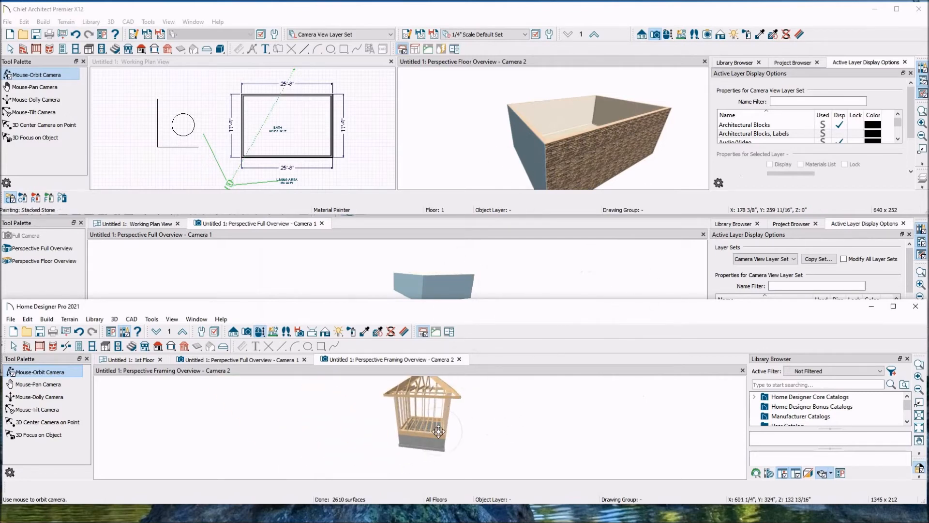
click(351, 331)
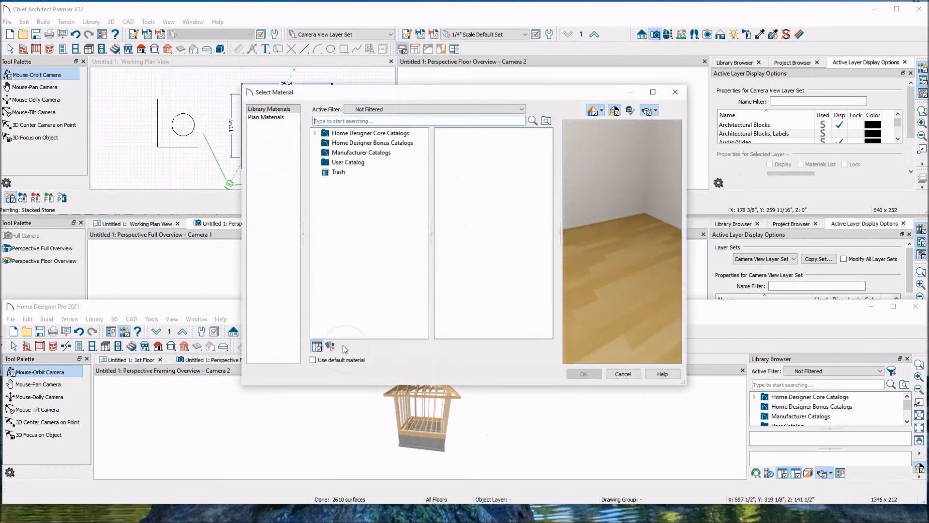
click(331, 346)
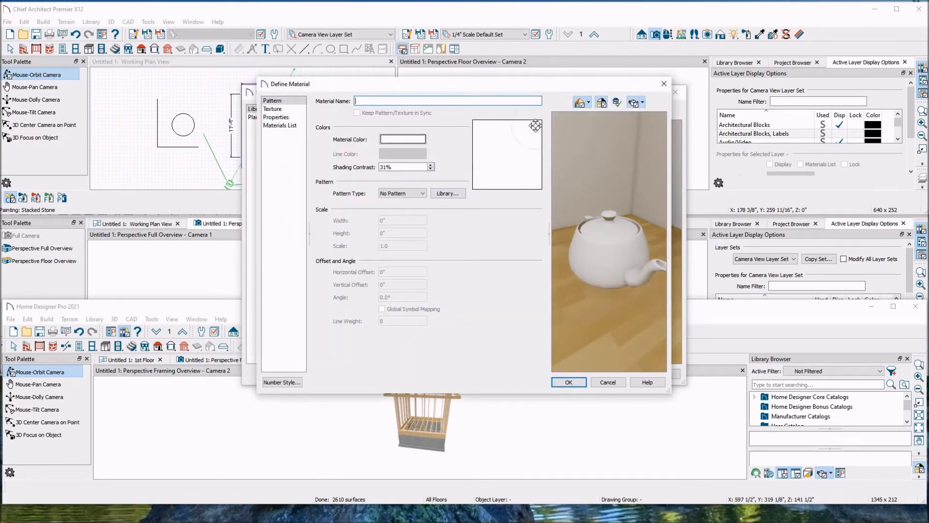
click(278, 109)
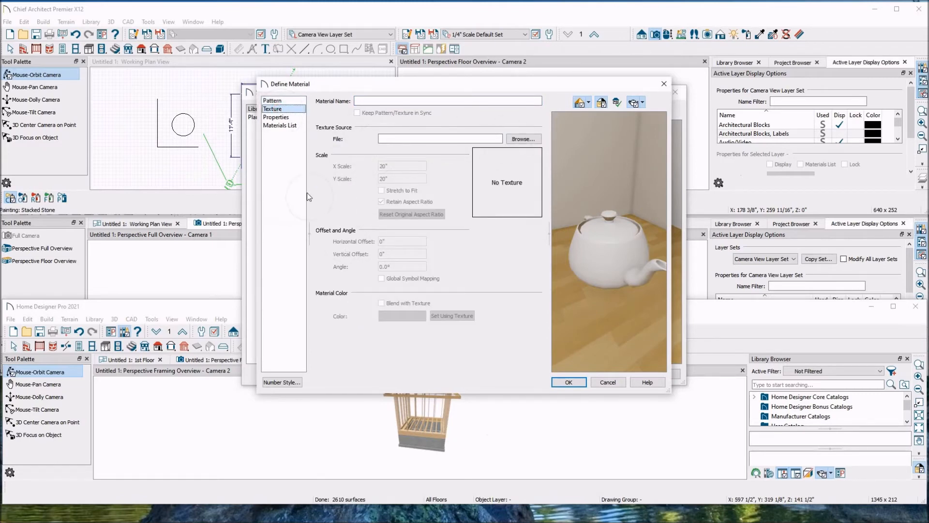
click(605, 382)
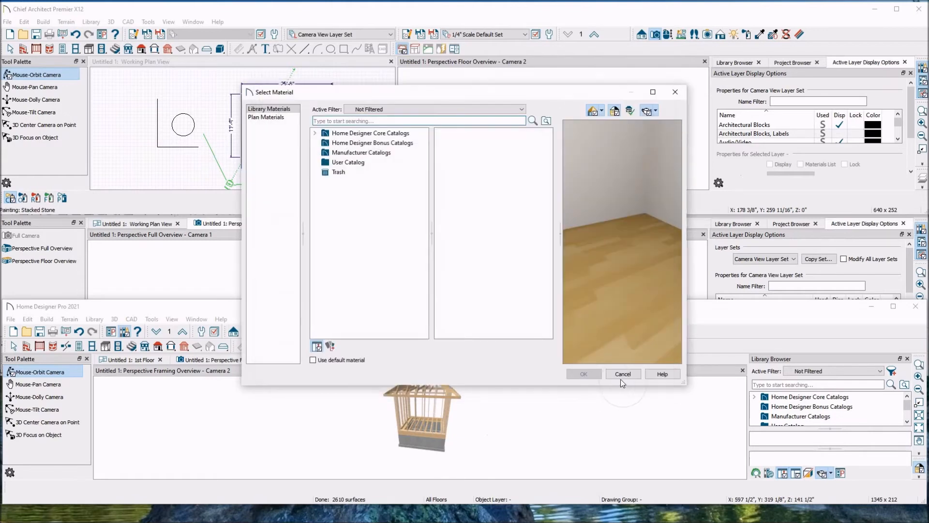
click(620, 379)
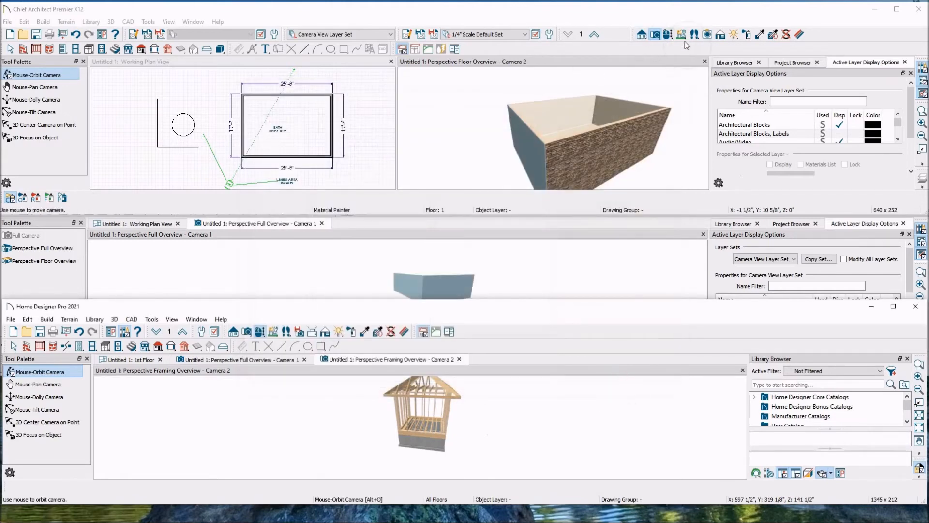
Inspect the pattern and texture settings for defining a new material in Premier X12, closing without saving and returning to Select Objects.
click(748, 35)
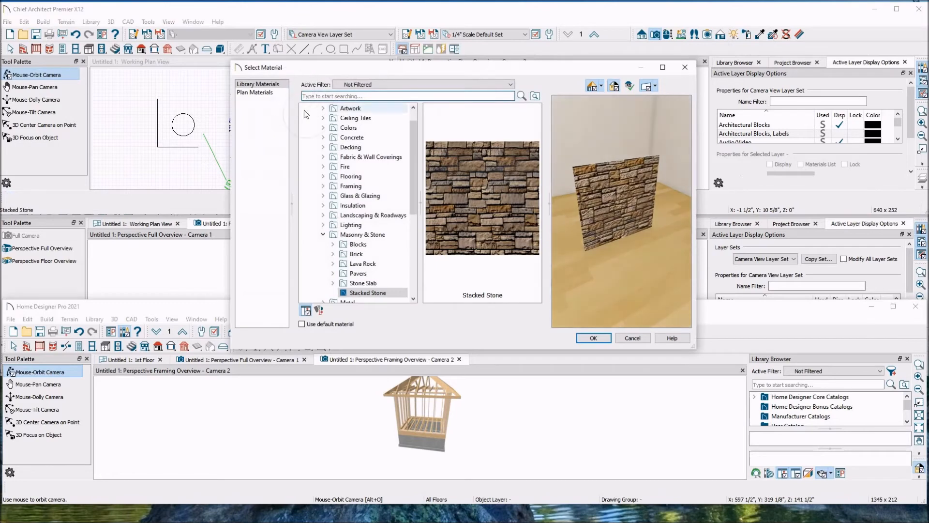
click(318, 309)
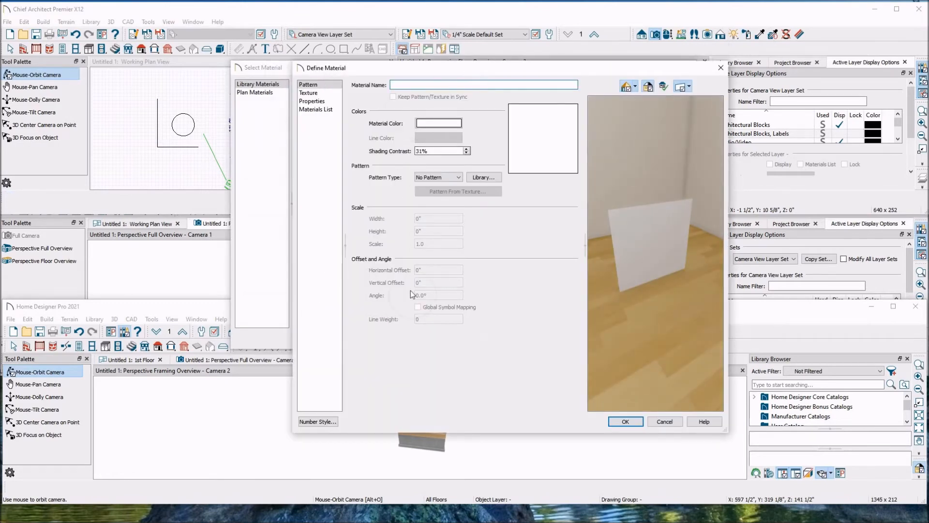
click(310, 93)
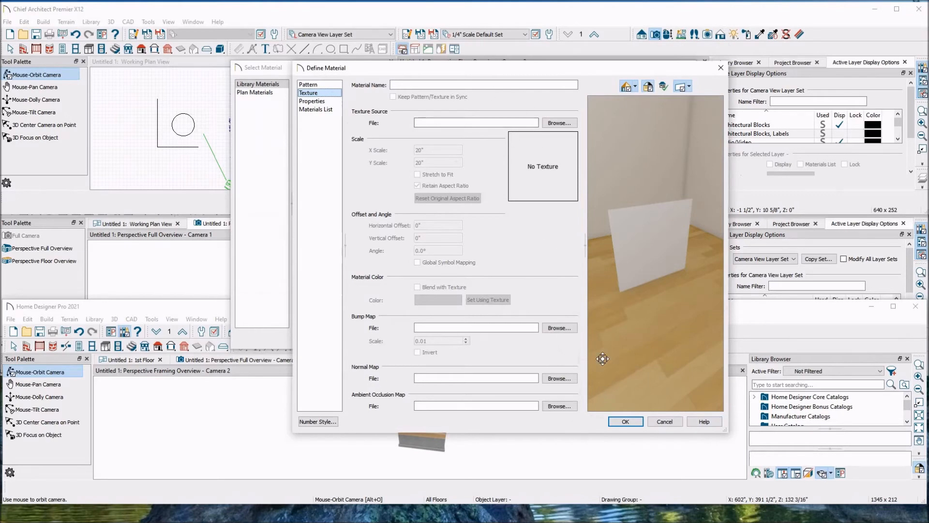
click(664, 422)
click(626, 339)
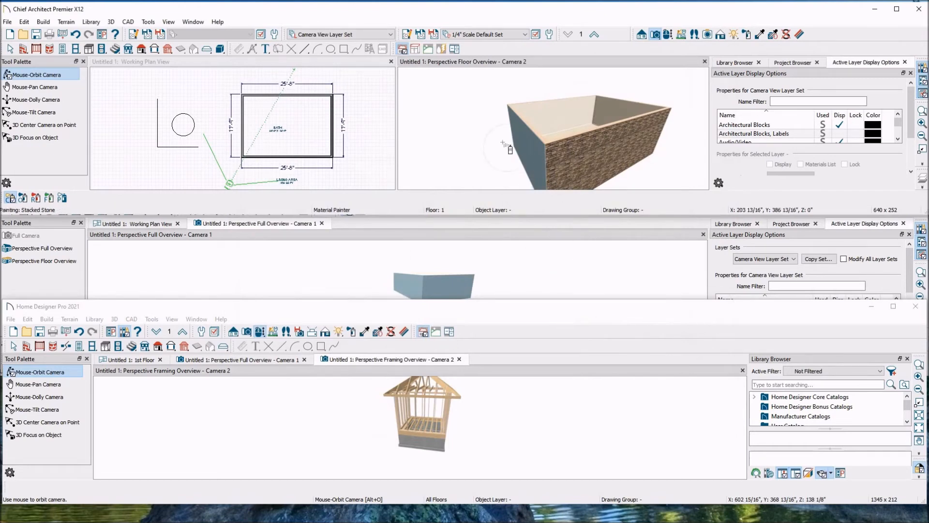
click(9, 49)
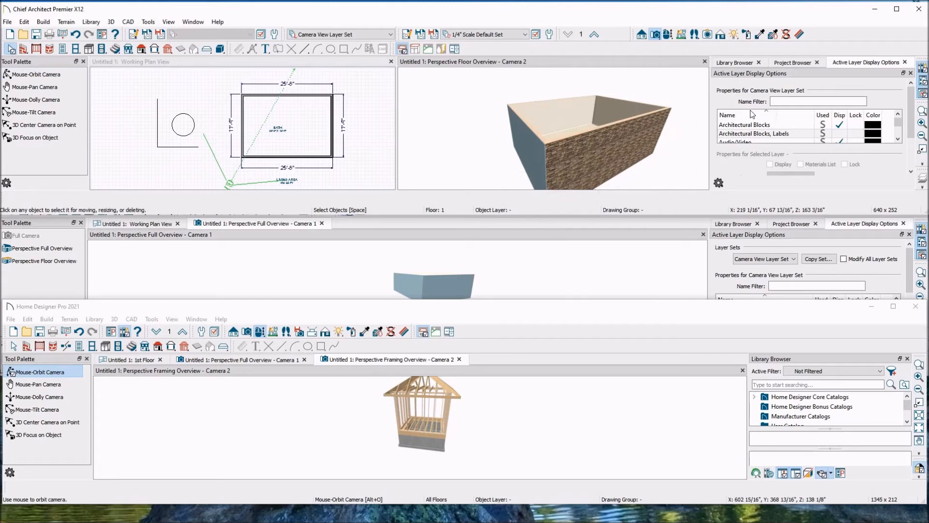
Show the Library Browser in Premier X12 and Interiors X12 and compare its catalogs with those of Home Designer Pro 2021.
click(748, 63)
click(740, 225)
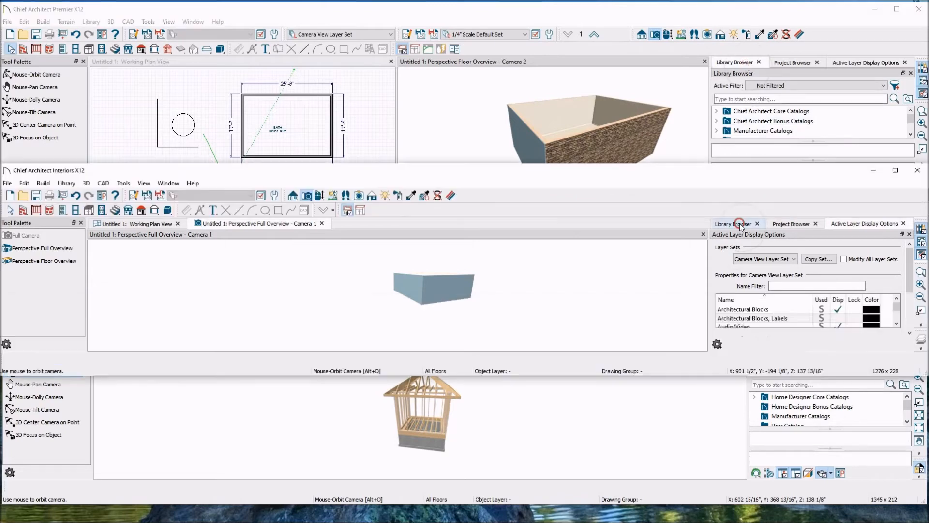
click(746, 402)
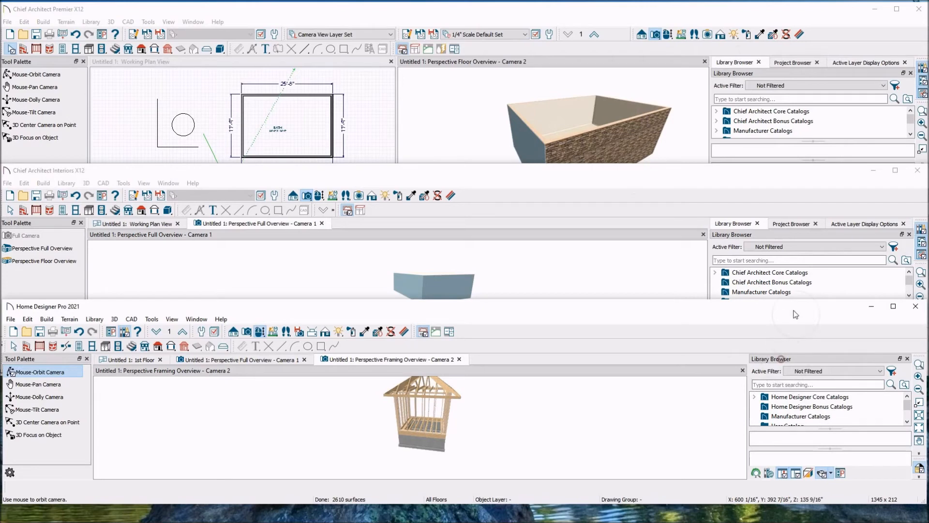
scroll(739, 121, down, 1)
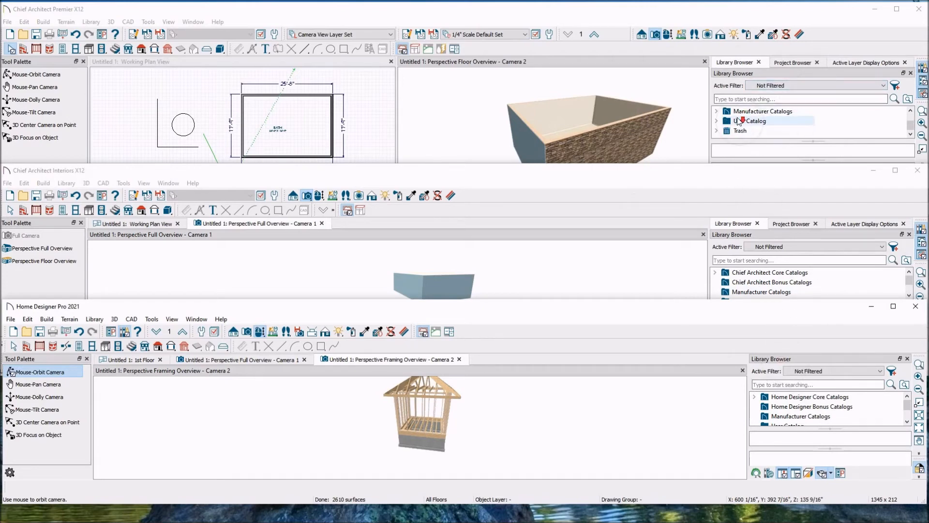
Maximize Premier X12 and browse the contents of the User Catalog in the library.
click(896, 9)
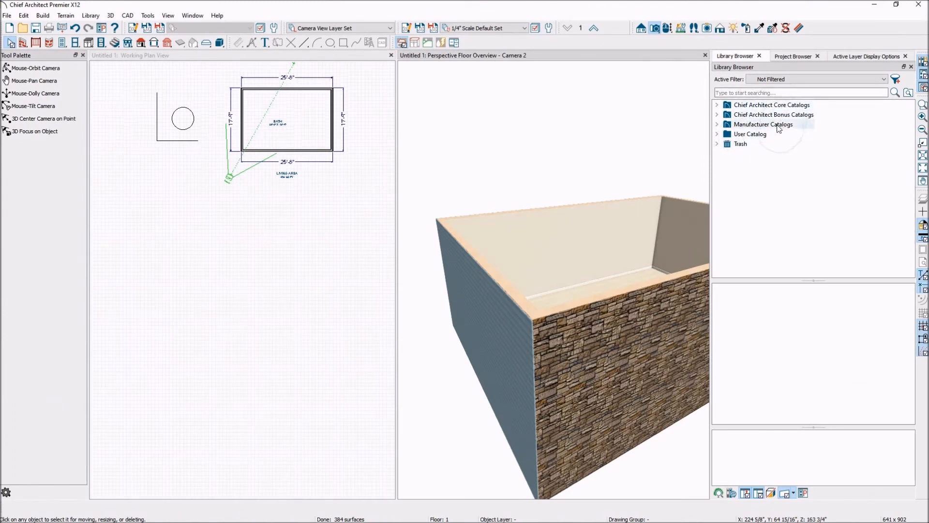
click(717, 135)
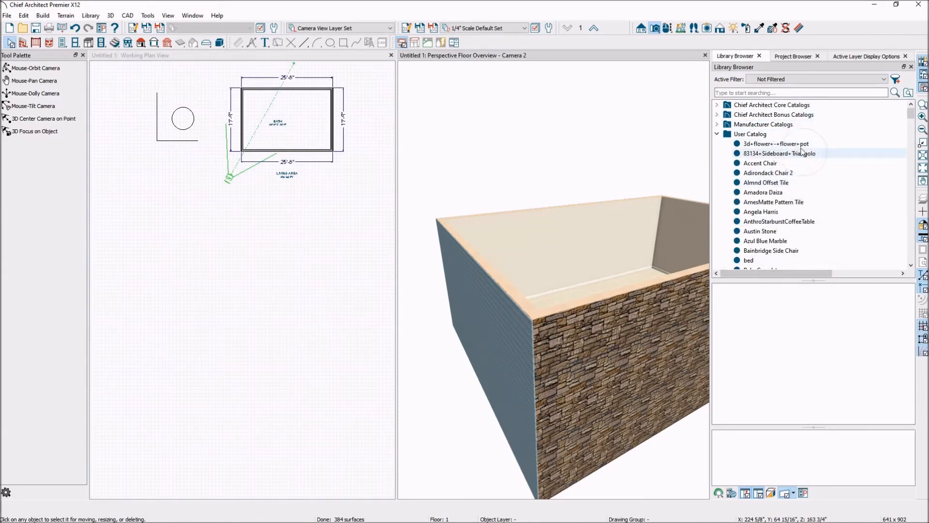
scroll(818, 174, down, 2)
scroll(823, 177, down, 6)
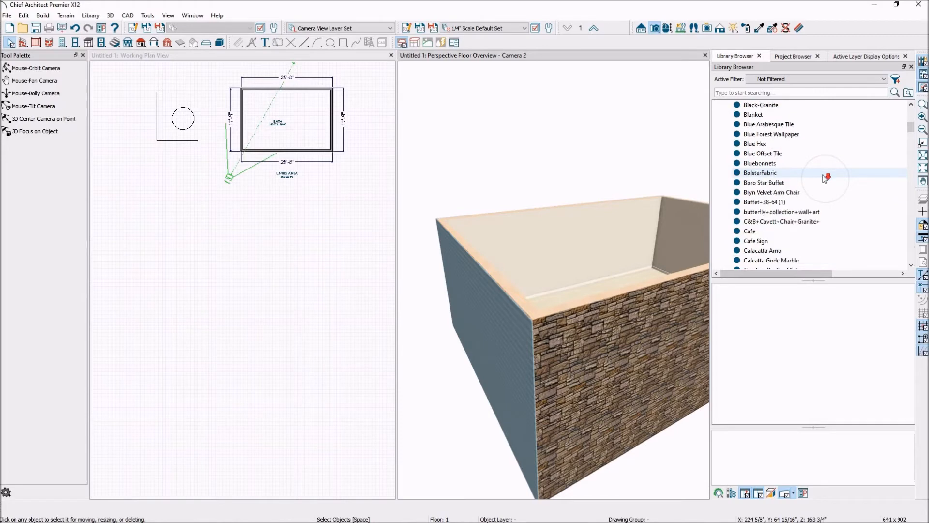
scroll(823, 182, up, 8)
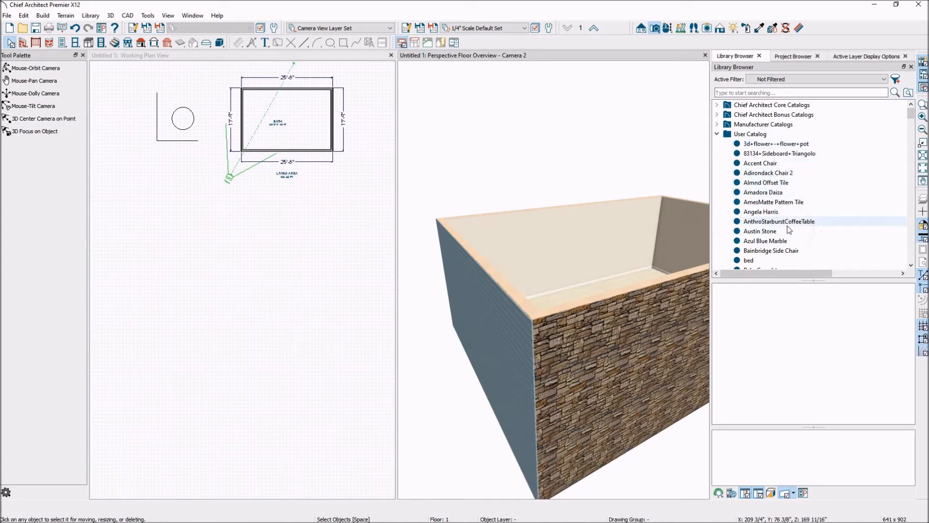
Place the Accent Chair from the User Catalog inside the upper part of the room in the working plan view.
click(773, 163)
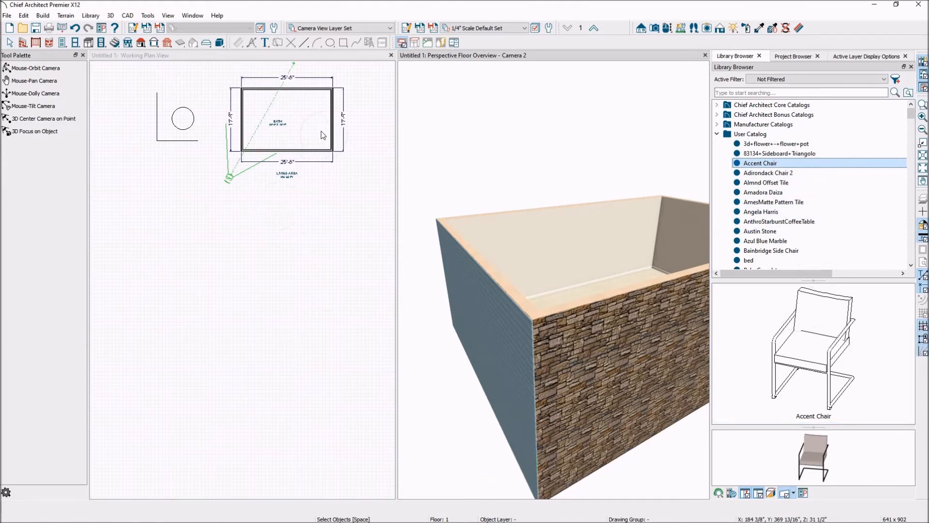
click(807, 353)
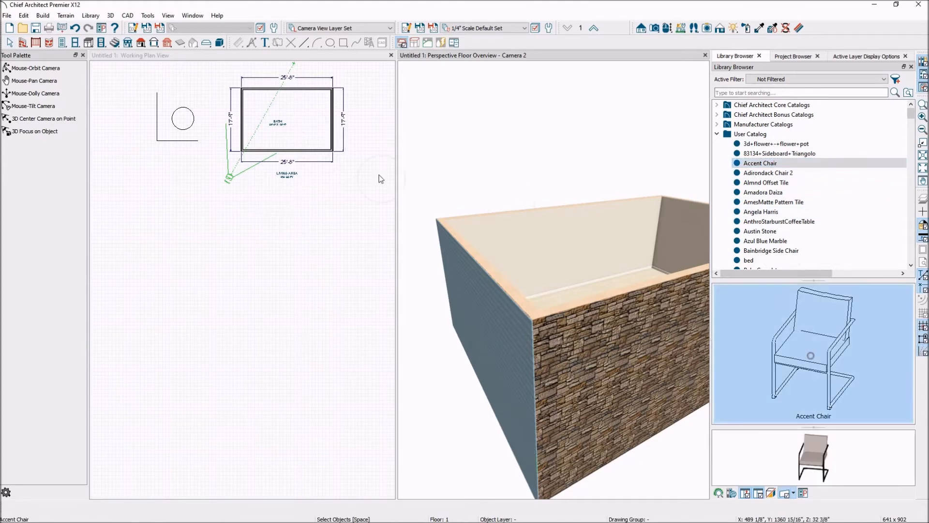
click(301, 115)
click(300, 110)
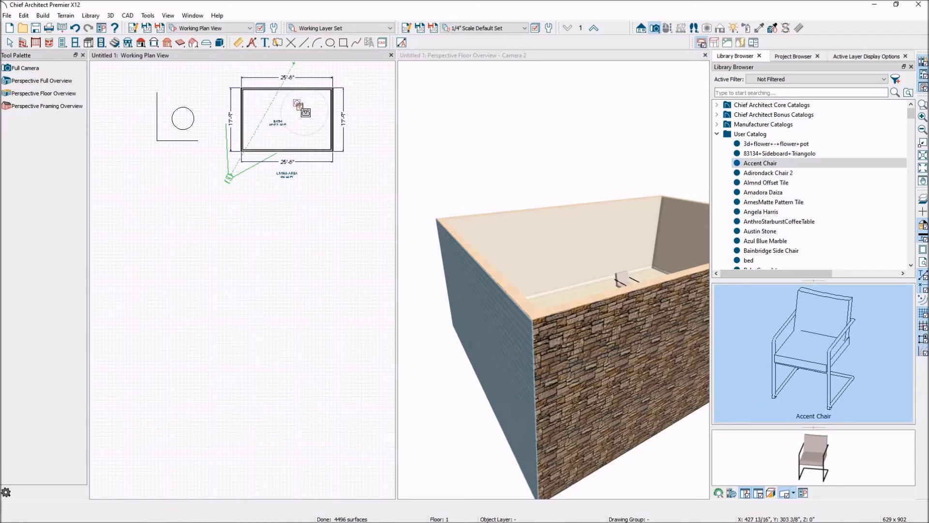
scroll(555, 174, down, 1)
middle_drag(538, 158, 528, 324)
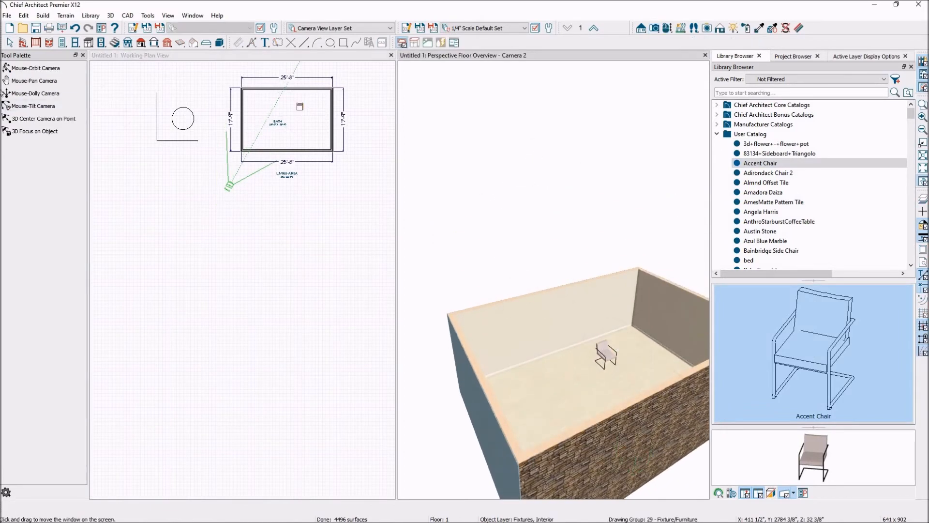
Examine the placed Accent Chair's object information and label settings in its fixture specification, closing without changes.
click(10, 43)
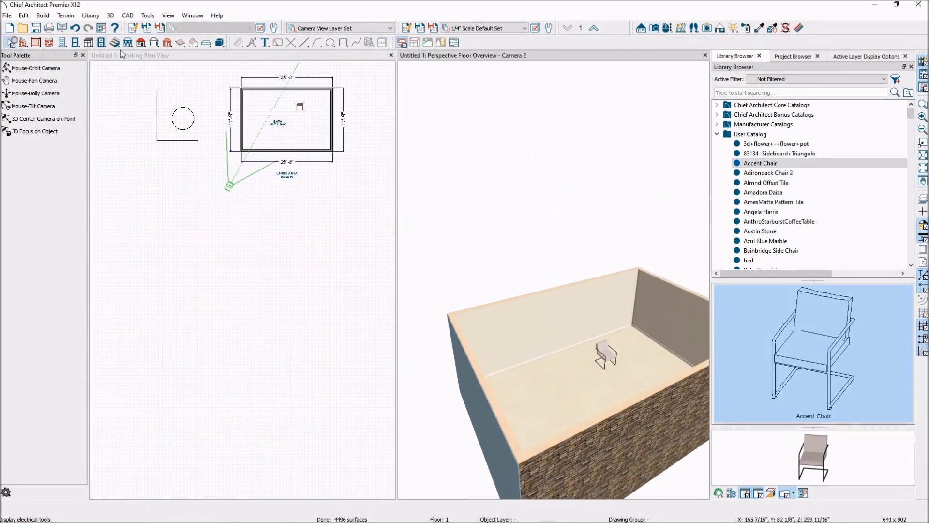
click(597, 352)
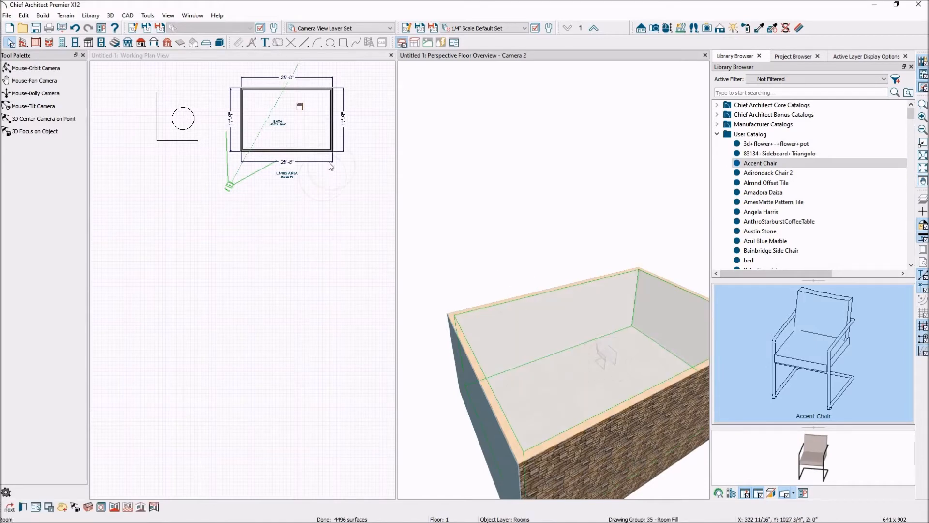
click(301, 107)
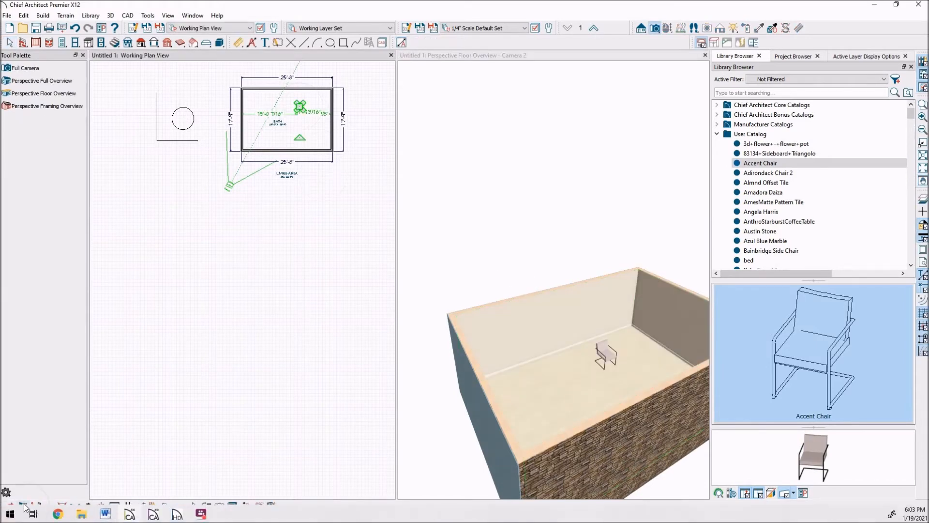
click(23, 507)
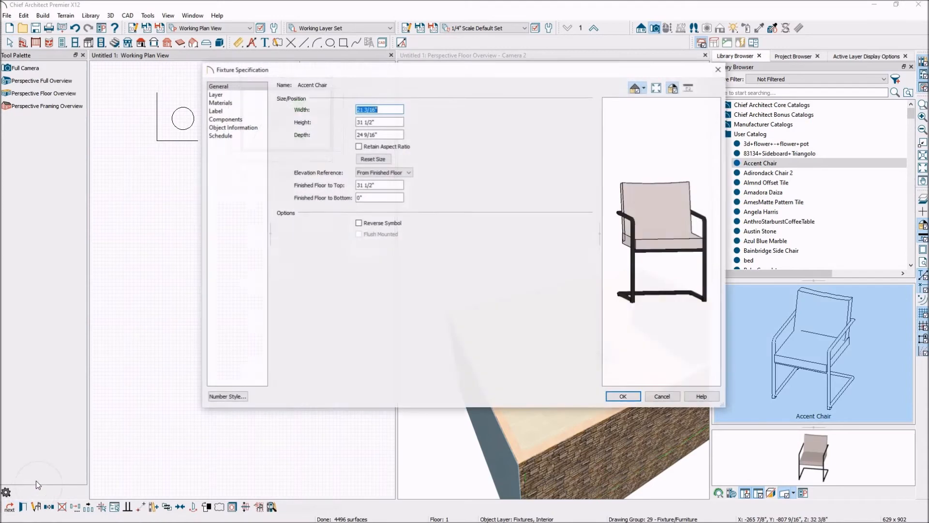
click(234, 135)
click(241, 126)
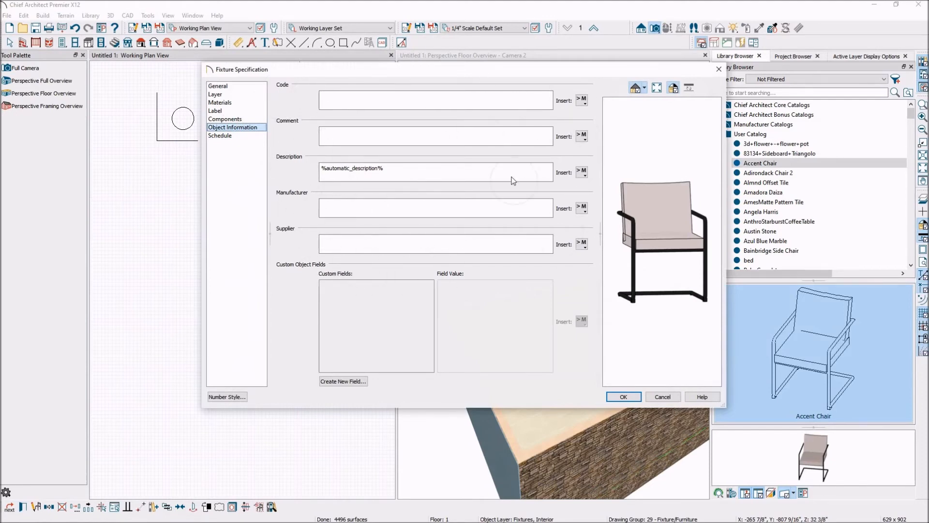
click(227, 110)
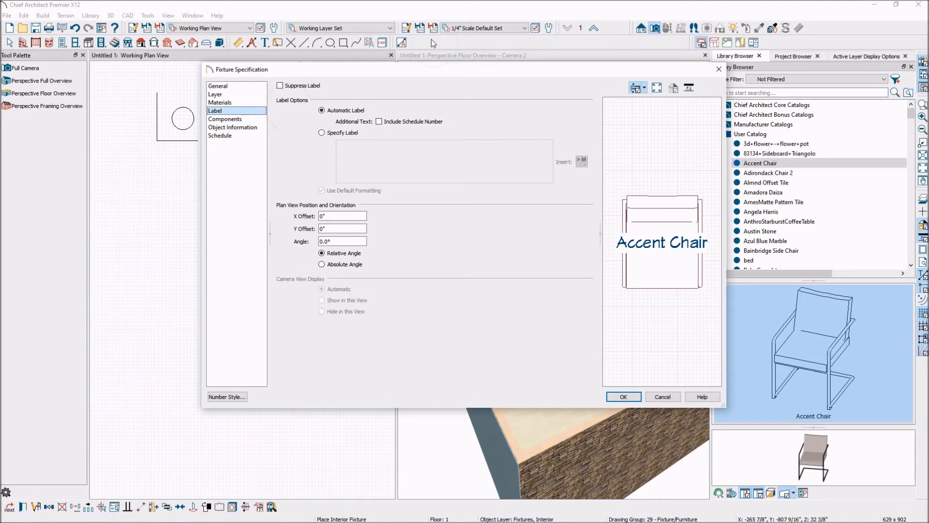
click(661, 398)
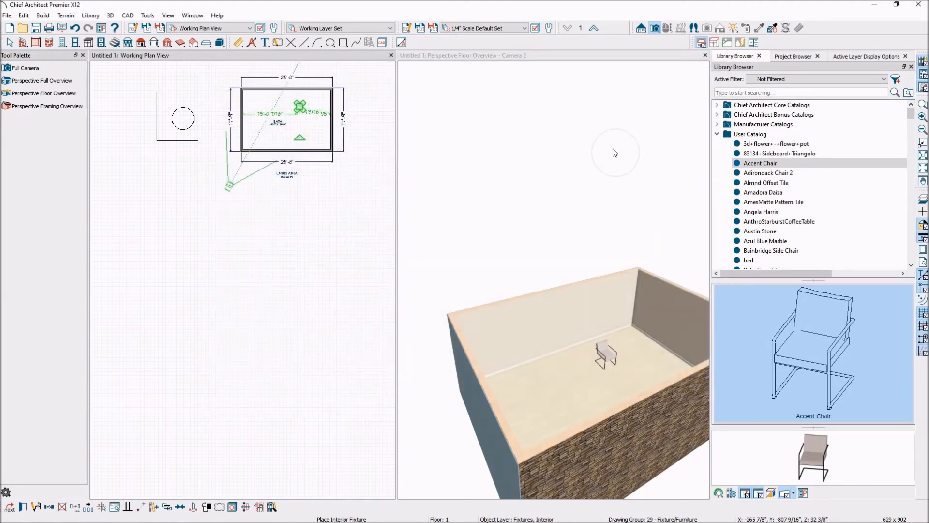
Restore the Premier X12 window to its smaller size and orbit the floor overview to face the stone-clad wall.
click(896, 4)
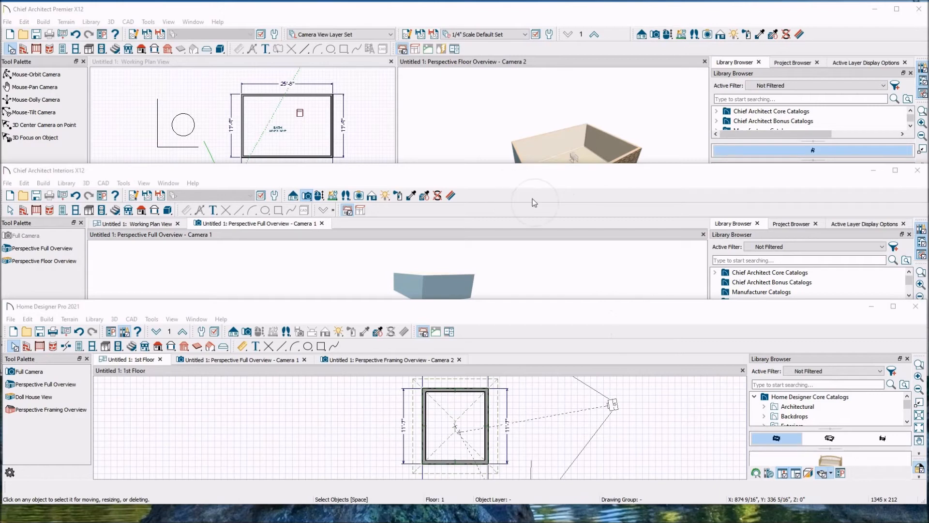
click(616, 14)
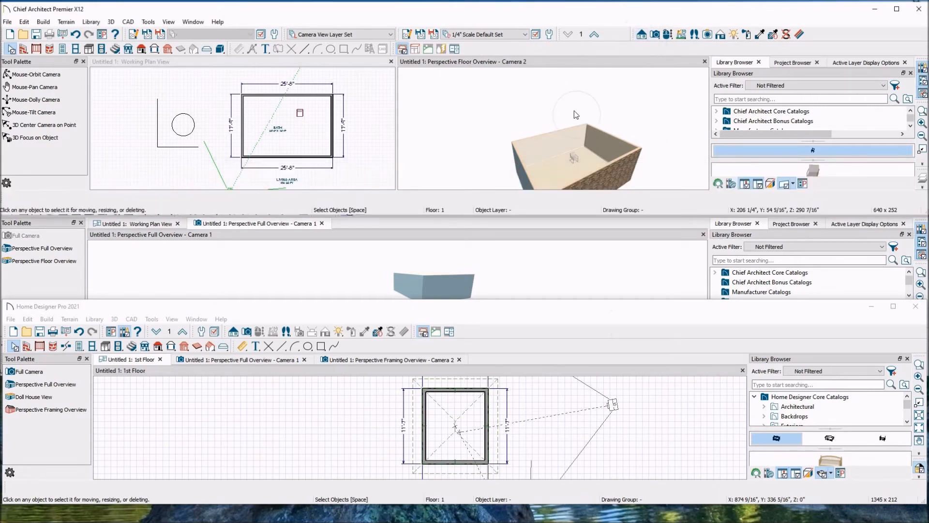
drag(505, 132, 609, 119)
key(space)
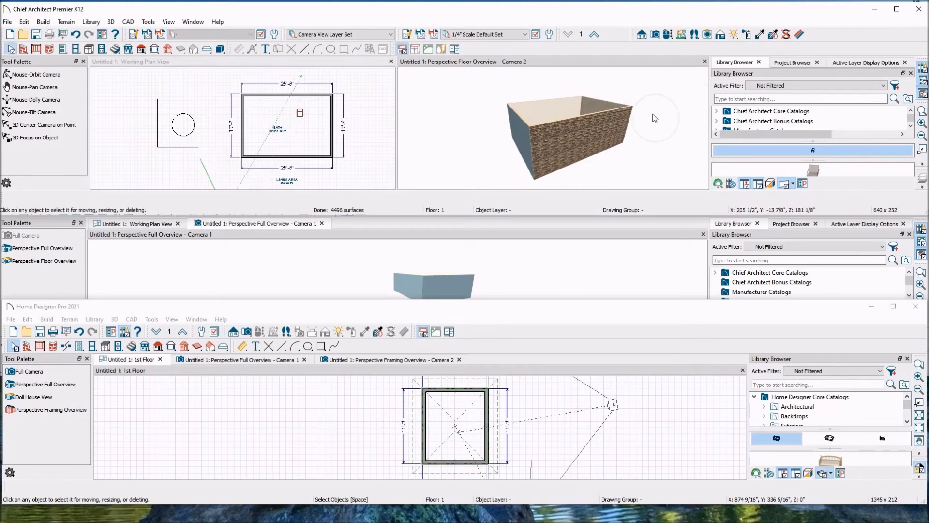
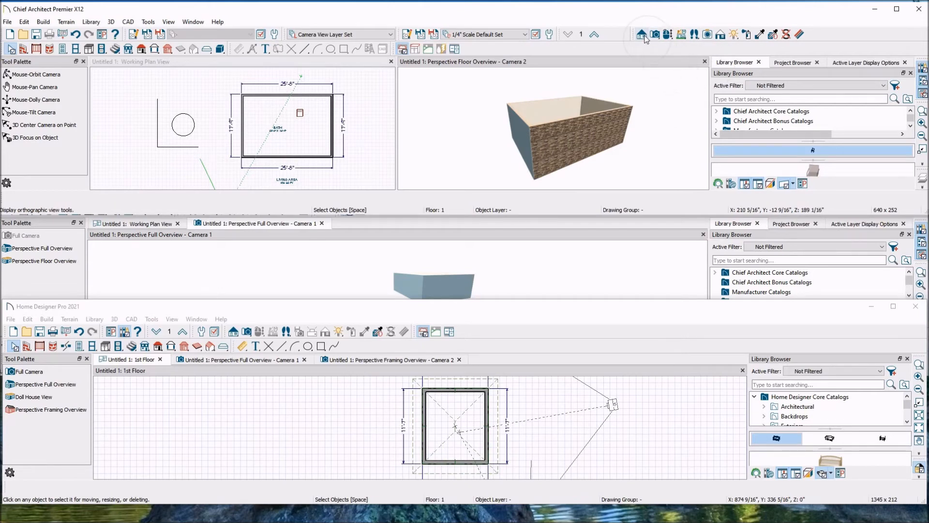
Preview the floor overview in the Vector View, Glass House, Duotone, Watercolor and Line Drawing rendering techniques.
click(720, 35)
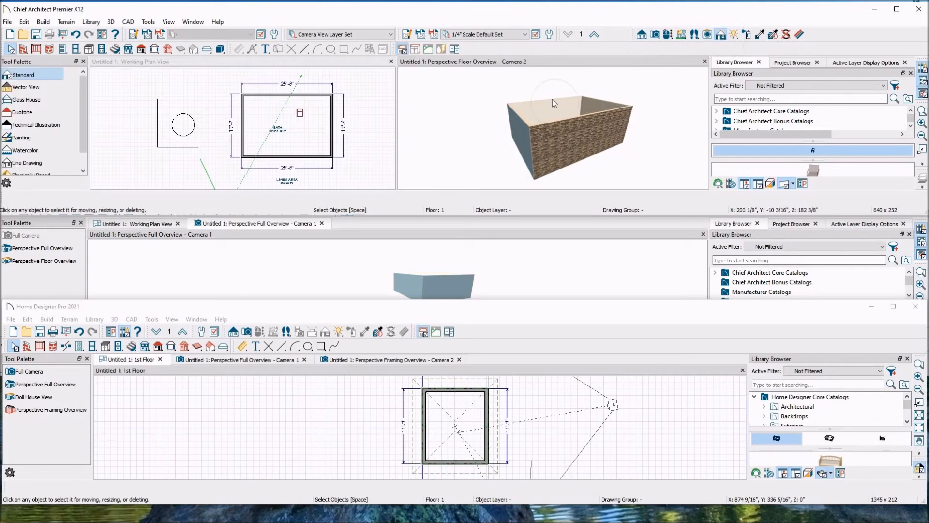
click(28, 88)
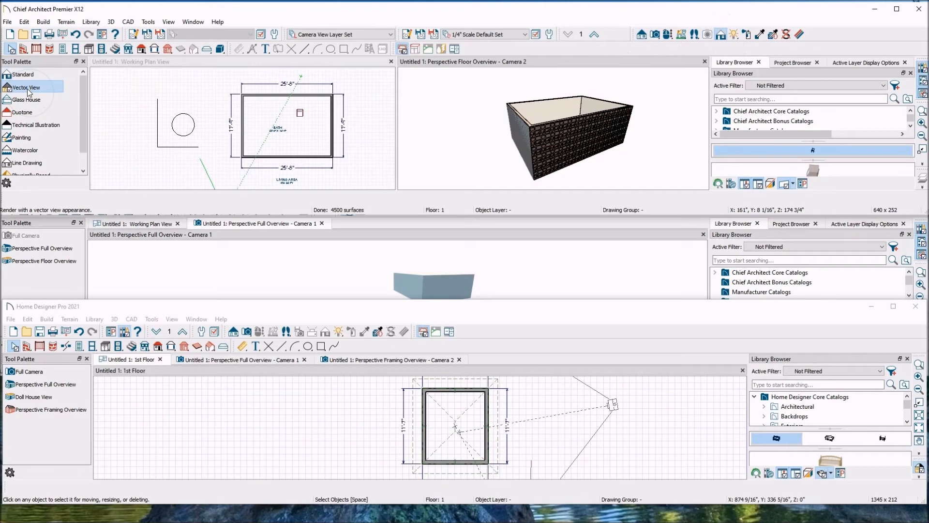
click(33, 101)
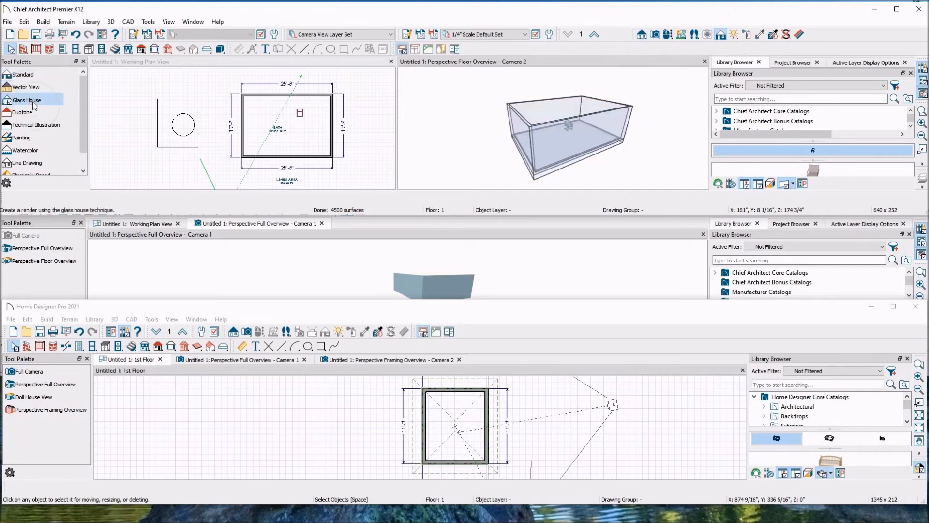
click(27, 112)
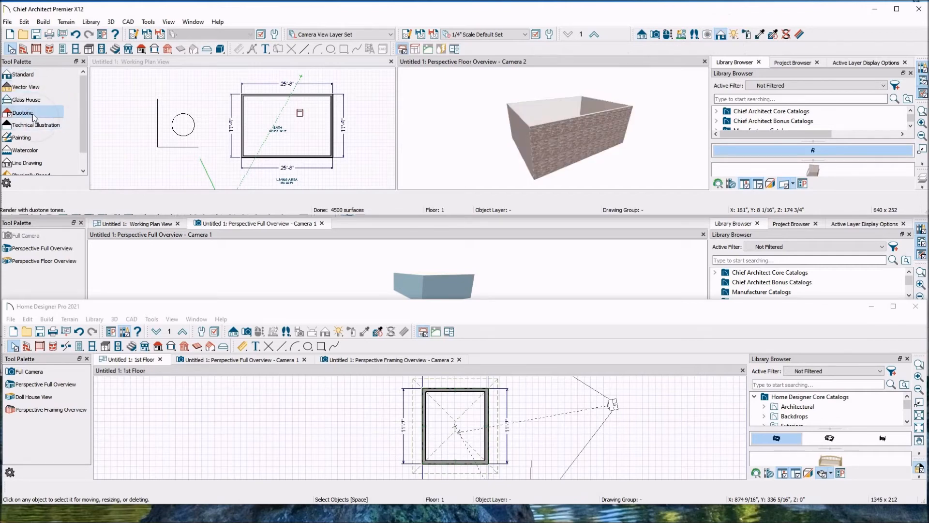
scroll(46, 133, down, 1)
click(37, 133)
click(49, 143)
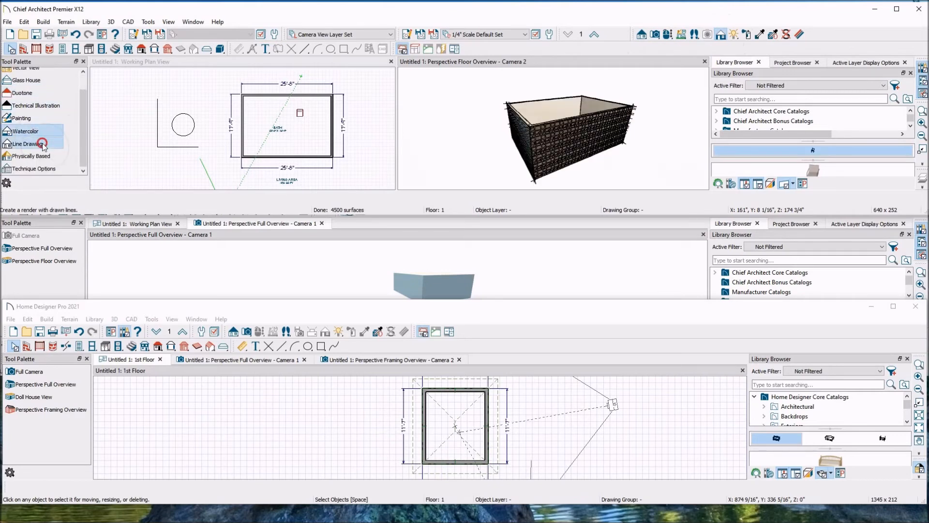
Compare the Physically Based and Standard rendering techniques on the floor overview, leaving it set to Physically Based.
click(40, 157)
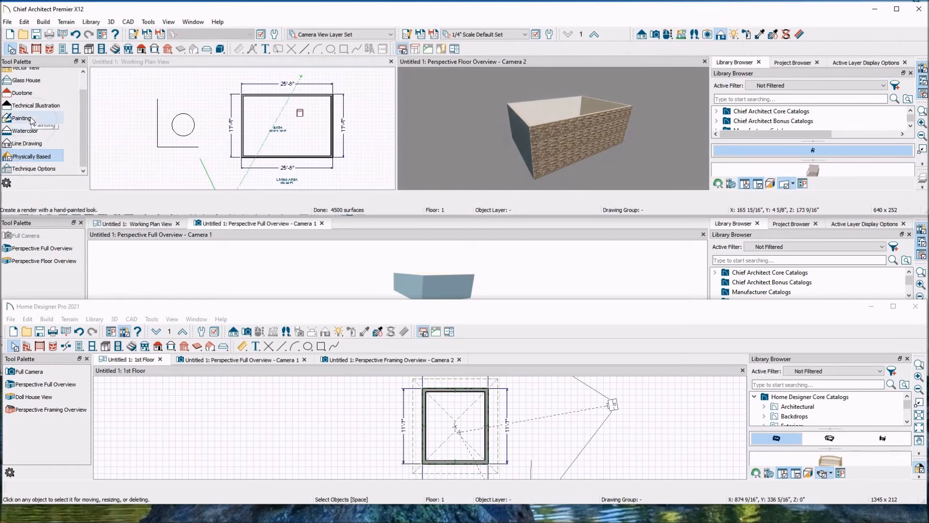
scroll(42, 131, up, 1)
click(26, 75)
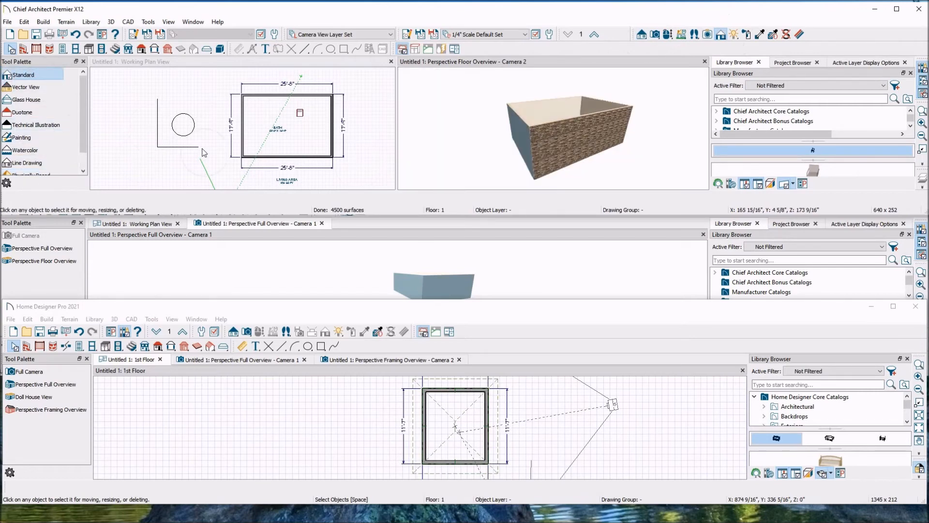
scroll(39, 136, down, 1)
click(41, 158)
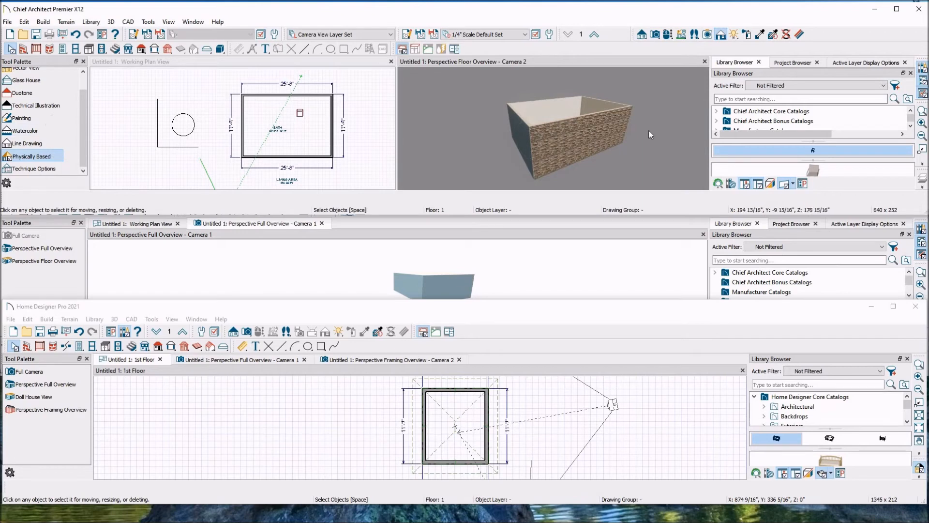
Set the Premier X12 floor overview to the Watercolor rendering technique and inspect the stone-clad walls from close up and far away.
scroll(561, 138, up, 4)
scroll(562, 138, down, 5)
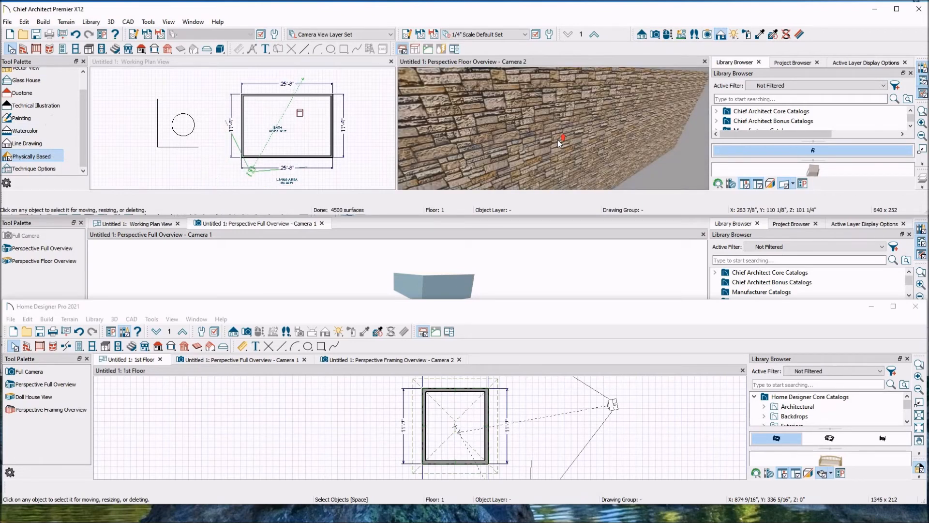
click(25, 131)
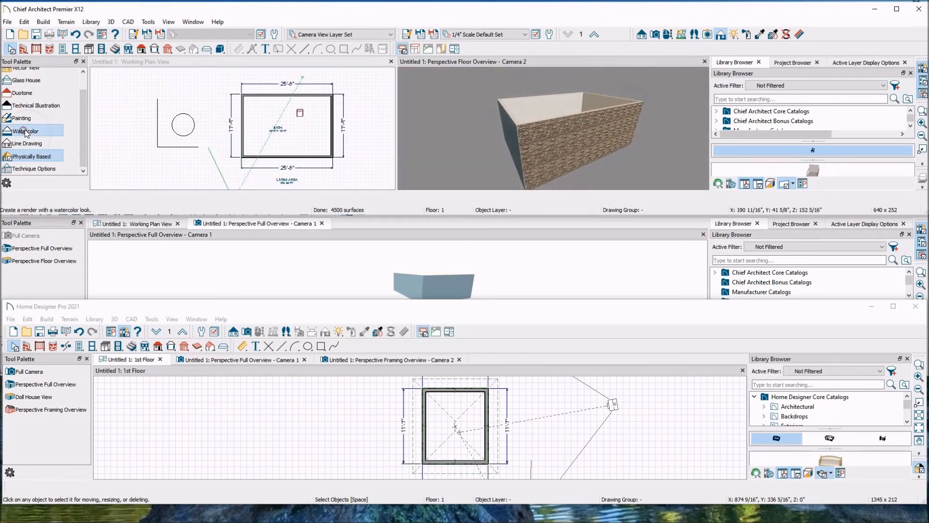
scroll(550, 158, up, 5)
scroll(565, 153, down, 4)
scroll(602, 141, down, 4)
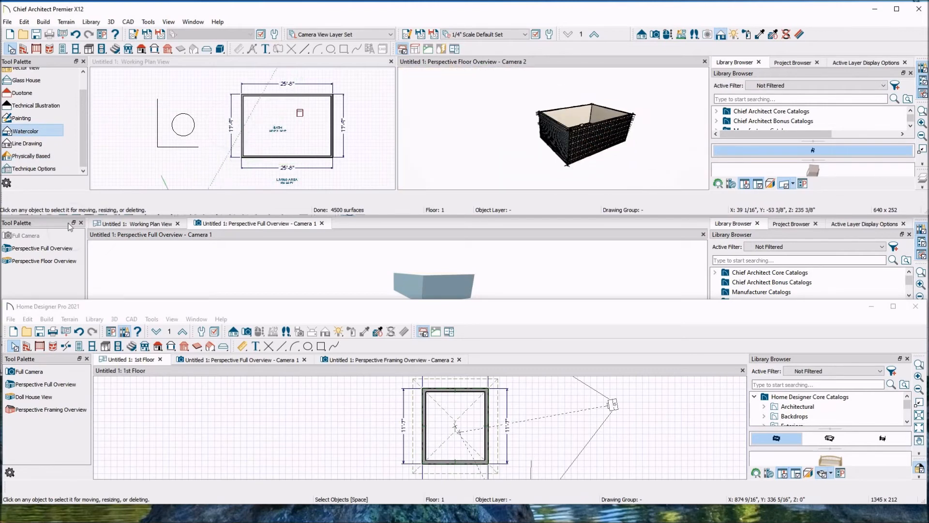
Switch to Interiors X12 and review the rendering techniques available for its Perspective Full Overview.
click(364, 233)
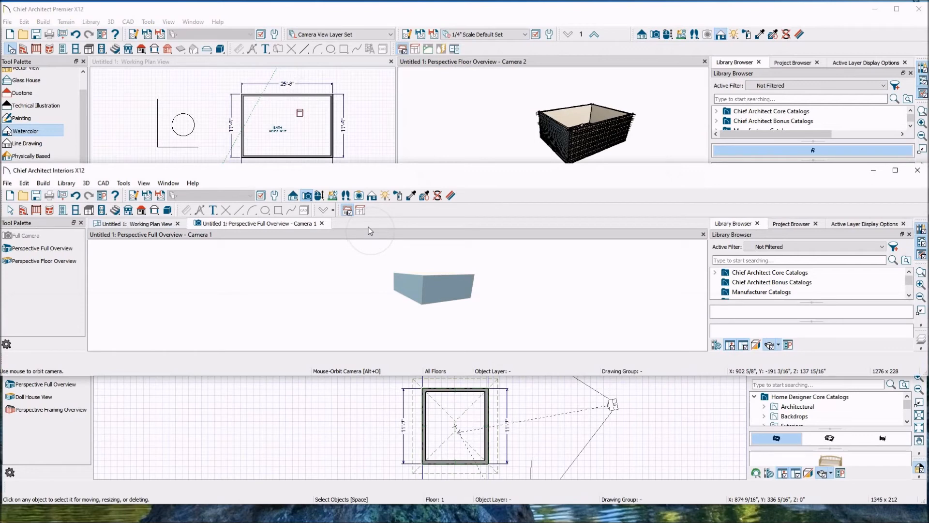
click(371, 195)
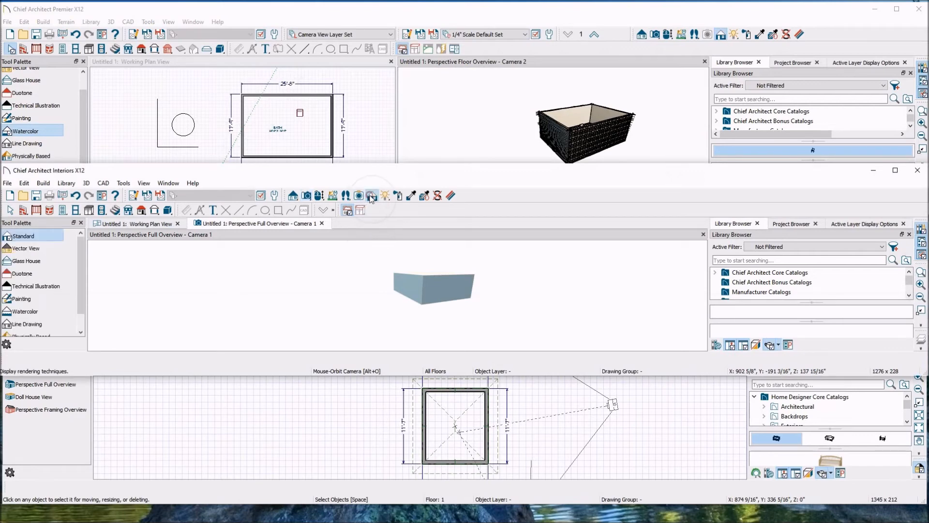
scroll(55, 275, down, 1)
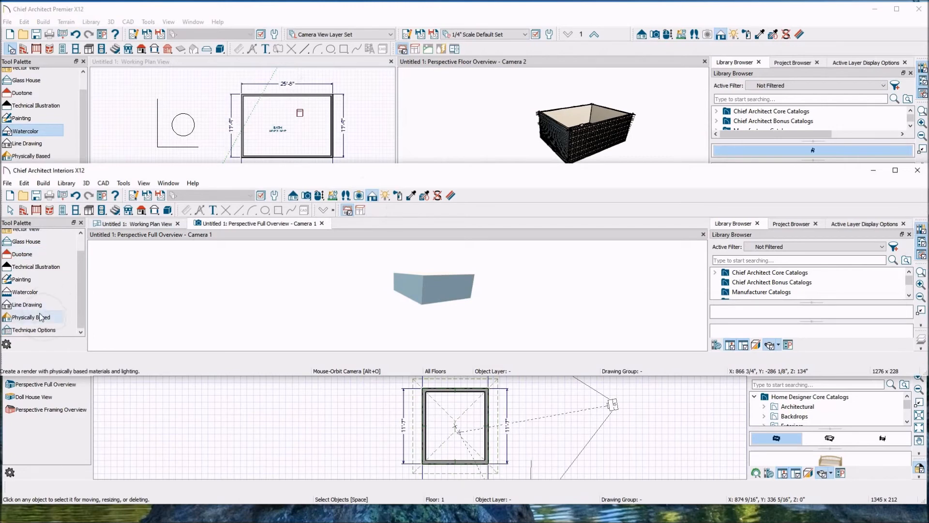
Switch to Home Designer Pro 2021, close the Perspective Framing Overview and bring up the Perspective Full Overview.
click(69, 432)
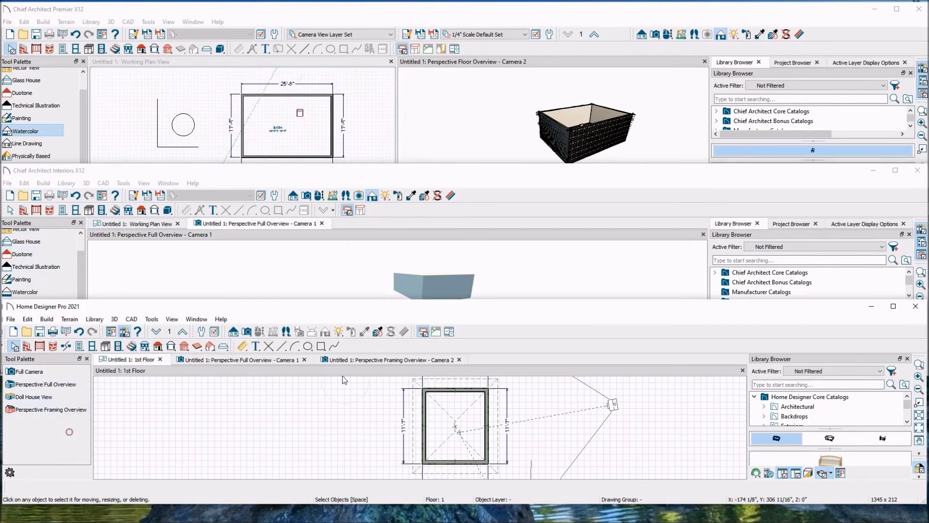
click(247, 332)
click(234, 332)
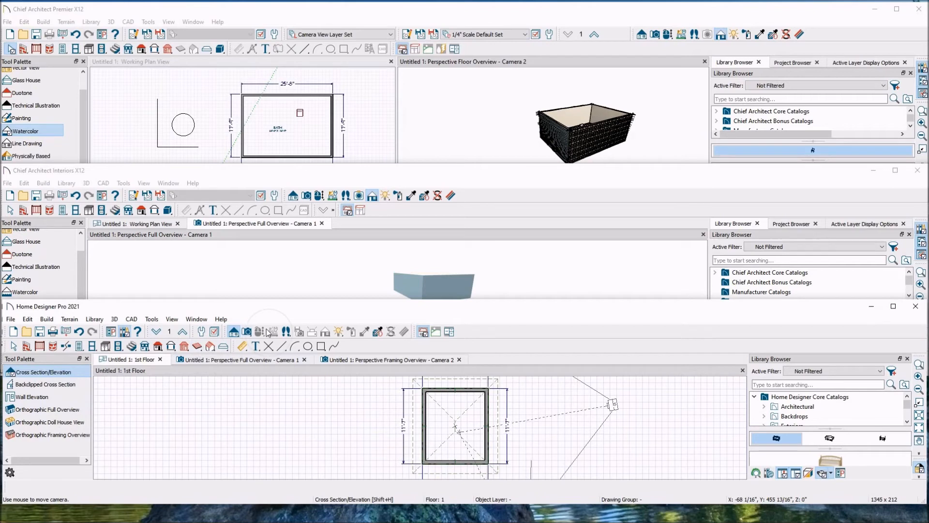
click(247, 332)
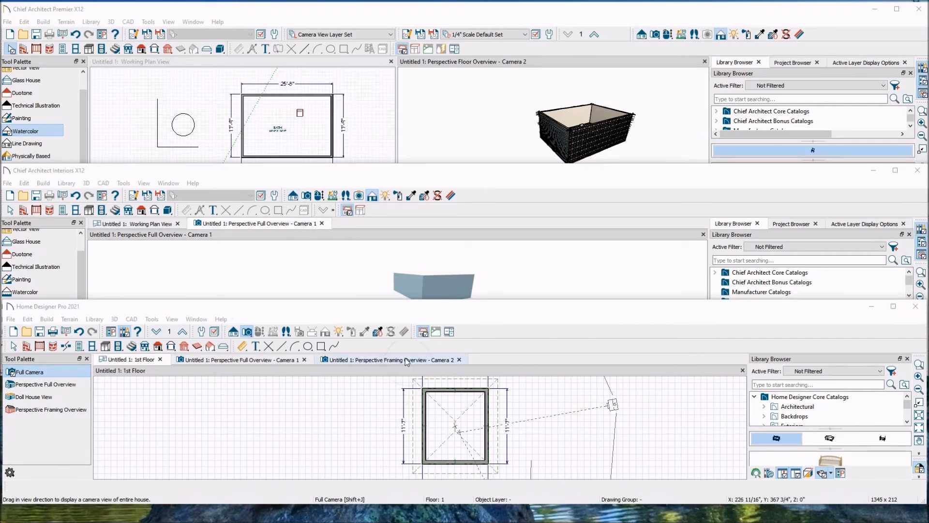
click(377, 362)
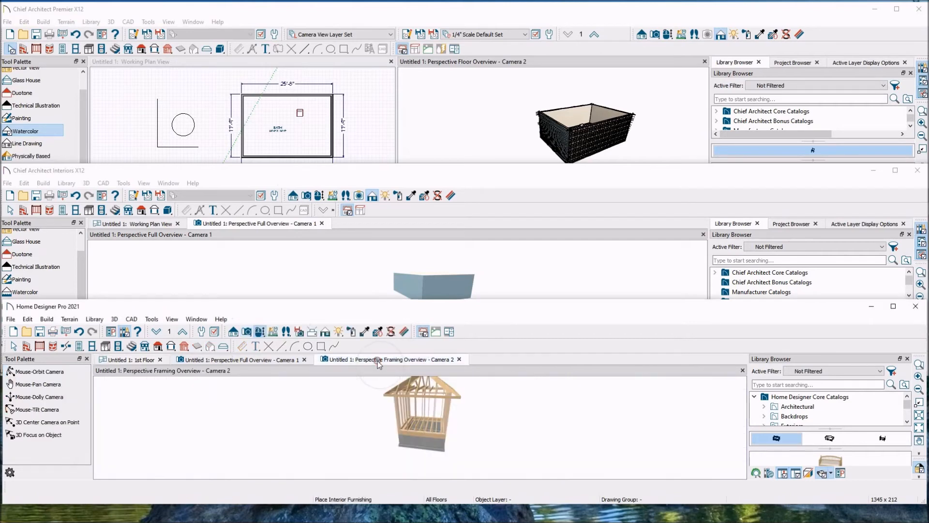
click(460, 360)
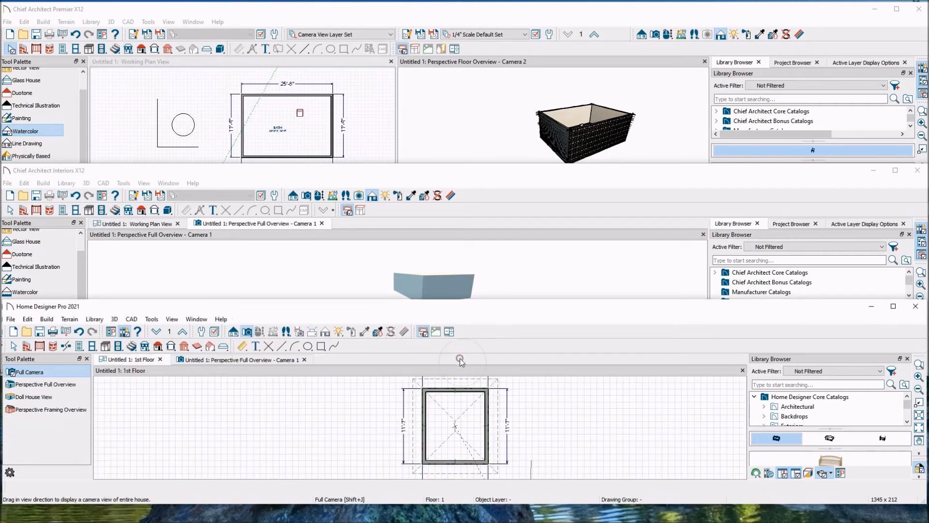
click(273, 360)
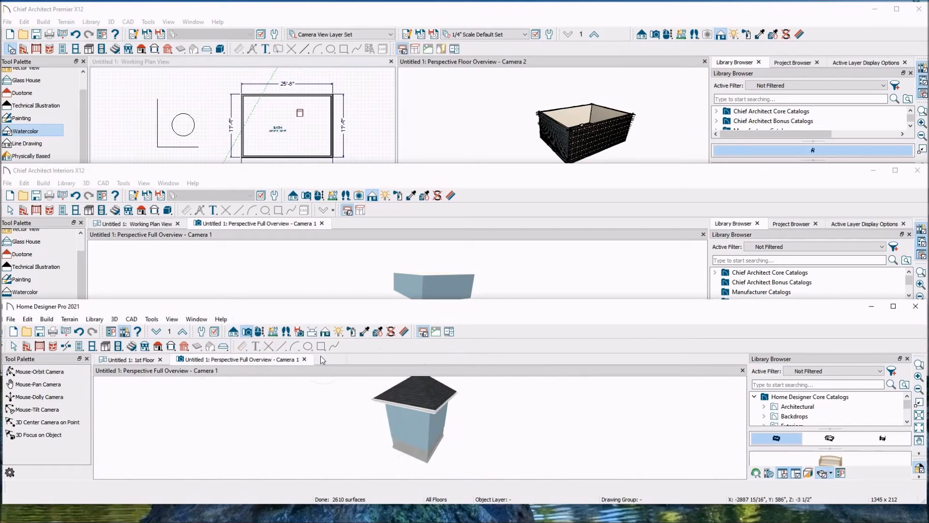
Preview Technical Illustration on the Home Designer Pro full overview, and apply Watercolor to the full overviews in Interiors X12 and Home Designer Pro.
click(326, 332)
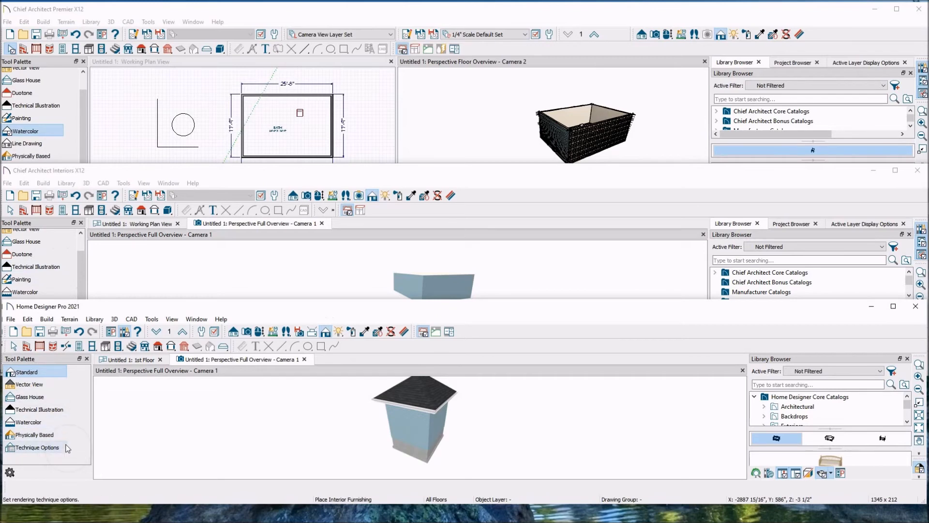
click(40, 411)
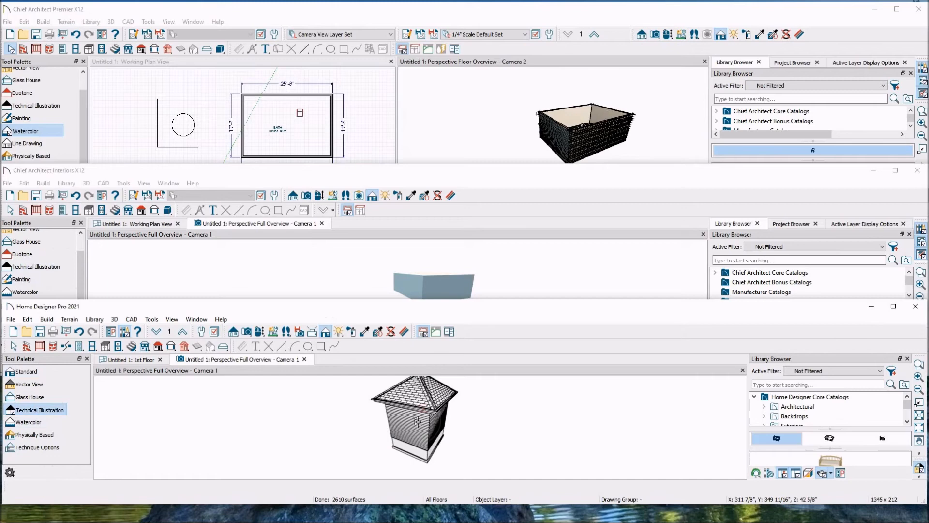
click(10, 347)
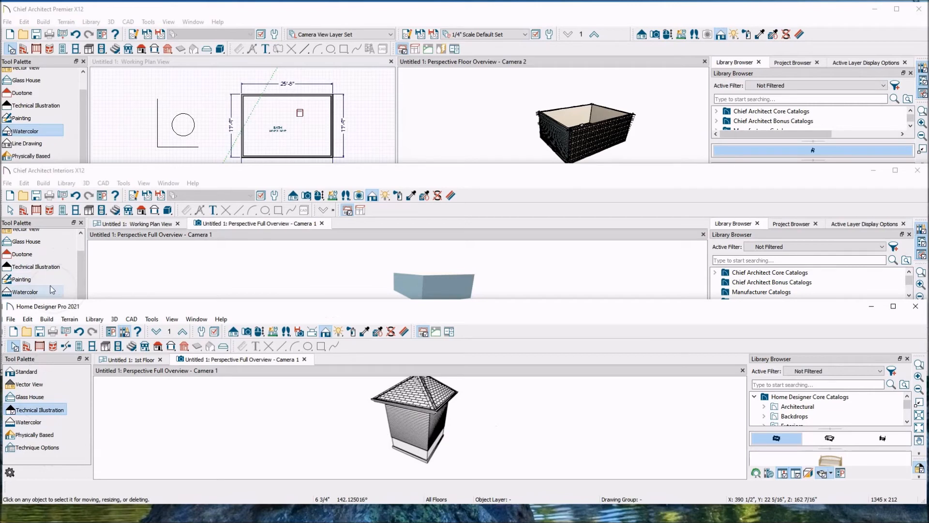
click(35, 292)
click(38, 423)
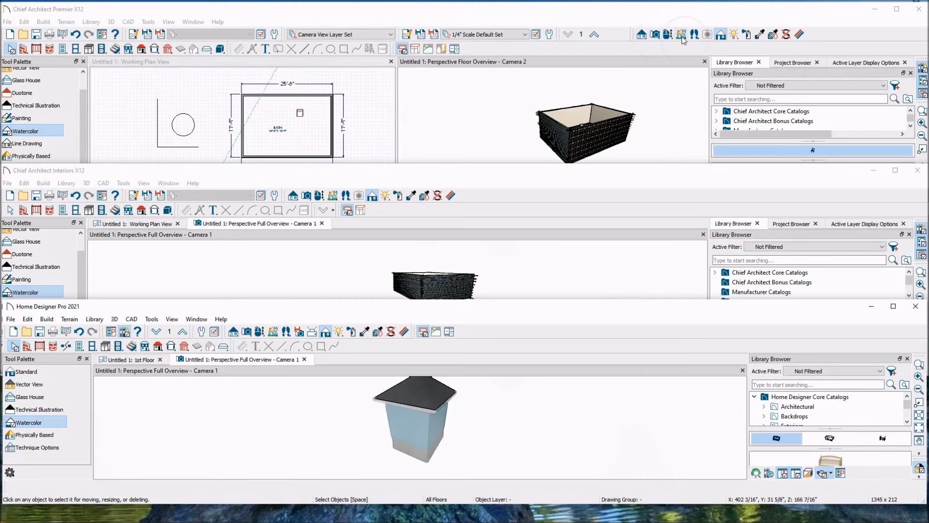
Compare the availability of the Ray Trace tool in Premier X12, Interiors X12 and Home Designer Pro 2021.
click(658, 36)
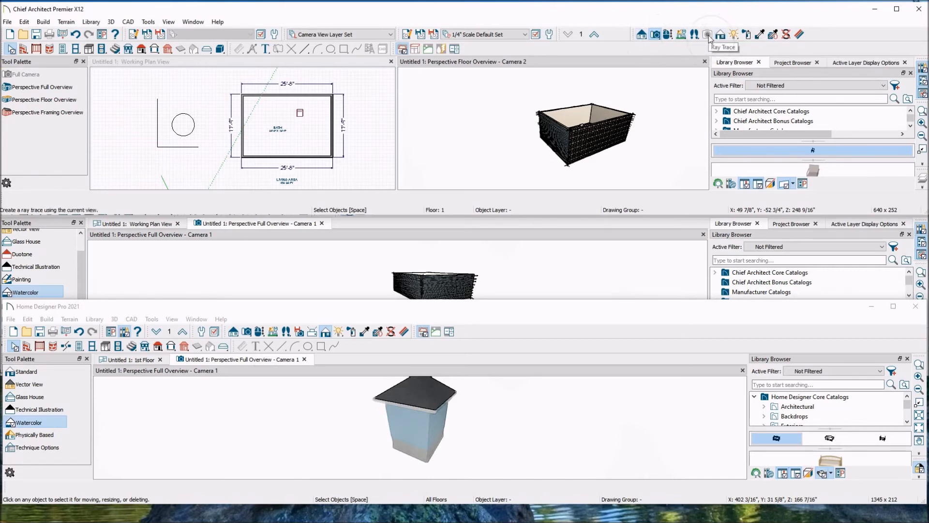
click(643, 65)
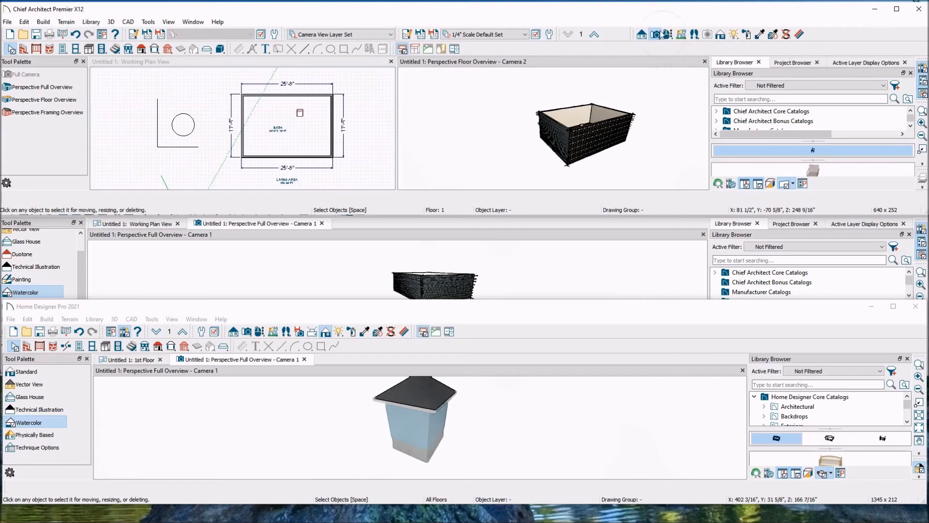
click(533, 255)
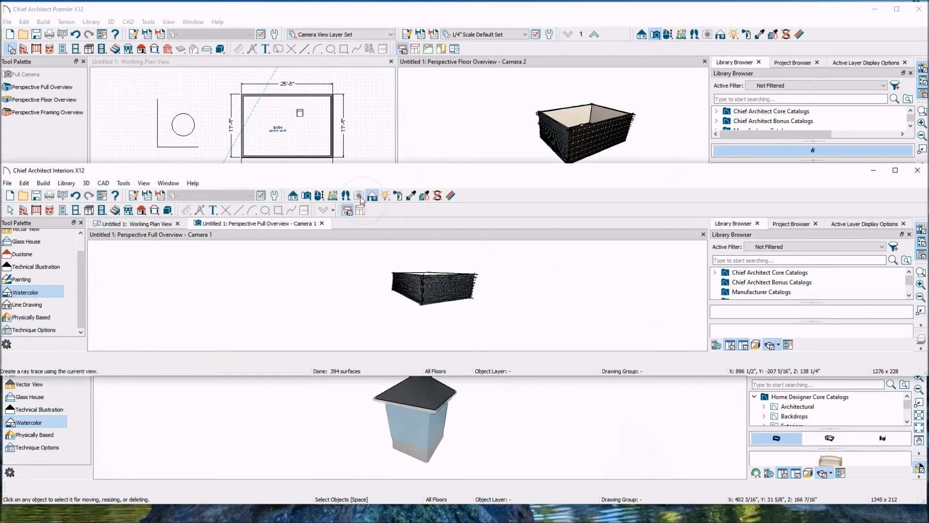
click(595, 414)
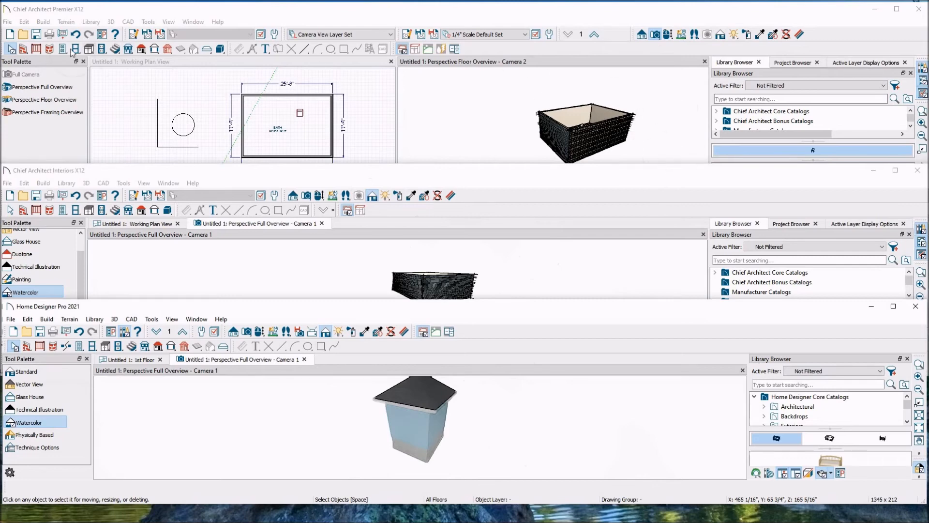
Switch to Premier X12 and review the file export formats it offers.
click(197, 15)
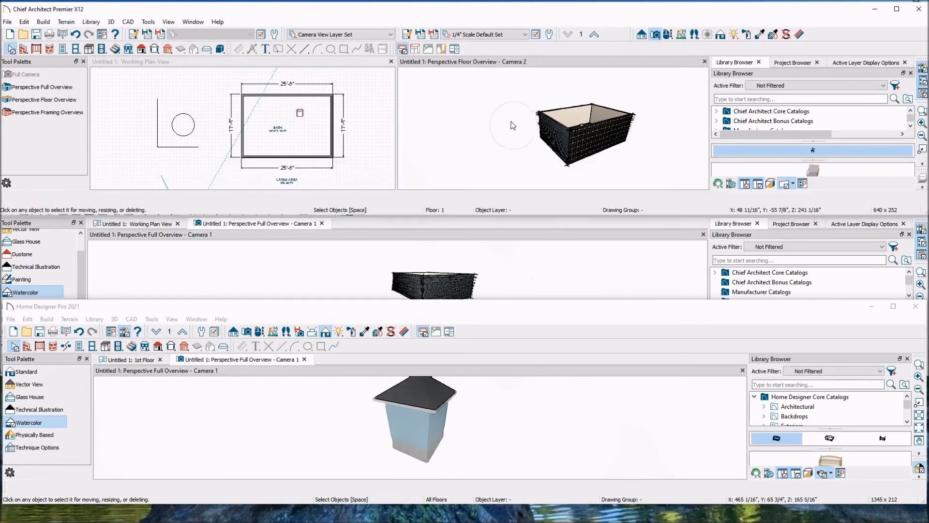
click(7, 21)
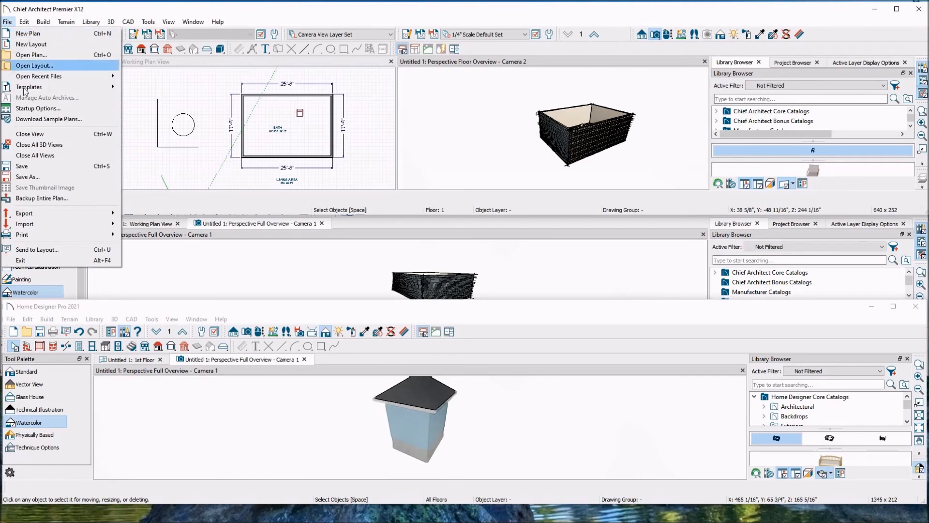
mouse_move(31, 211)
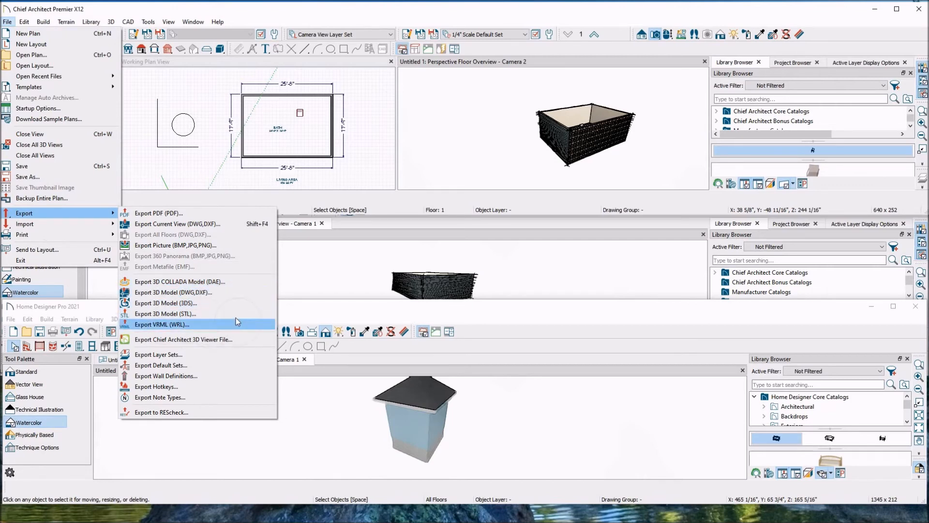
Switch to Interiors X12 and review its file export formats, leaving without exporting.
click(322, 267)
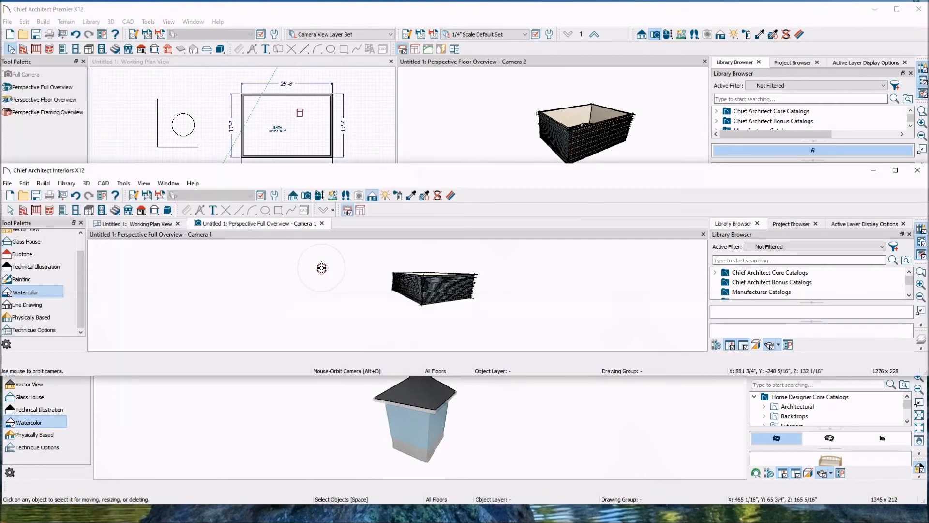
click(7, 184)
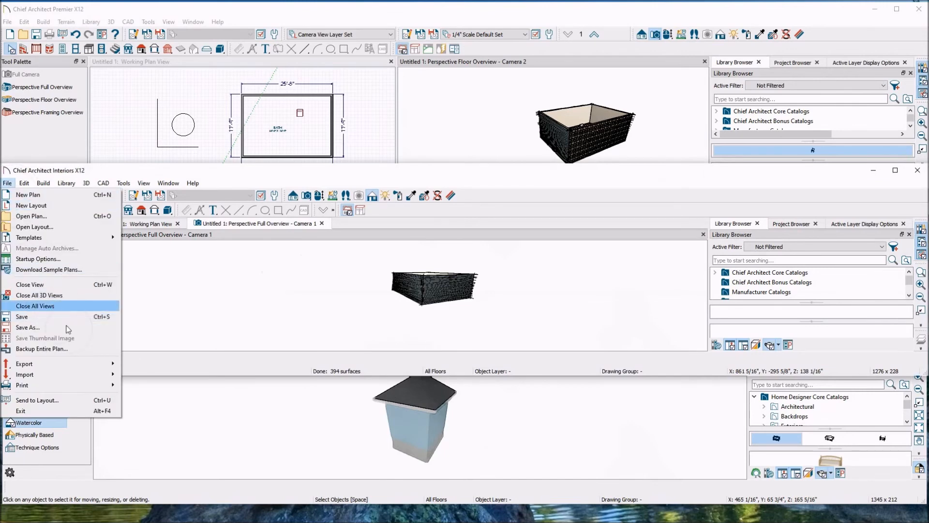
mouse_move(68, 360)
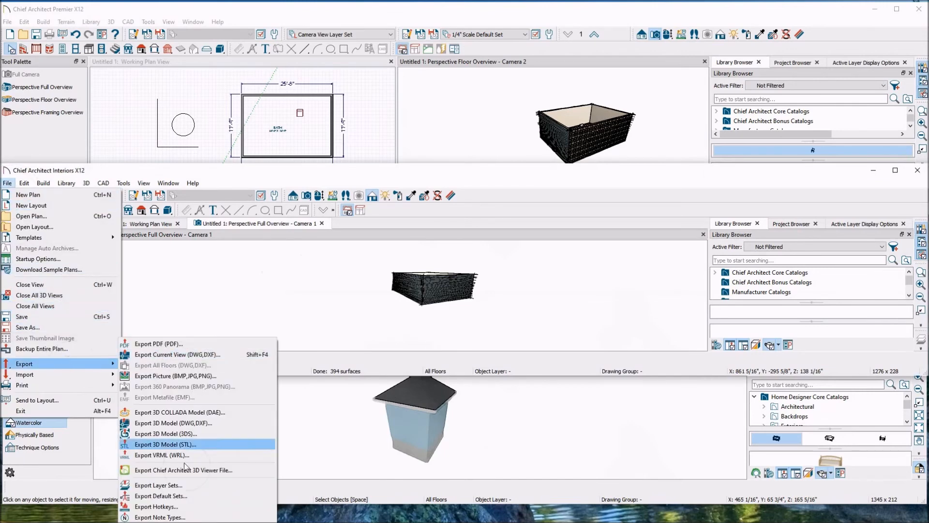
click(373, 360)
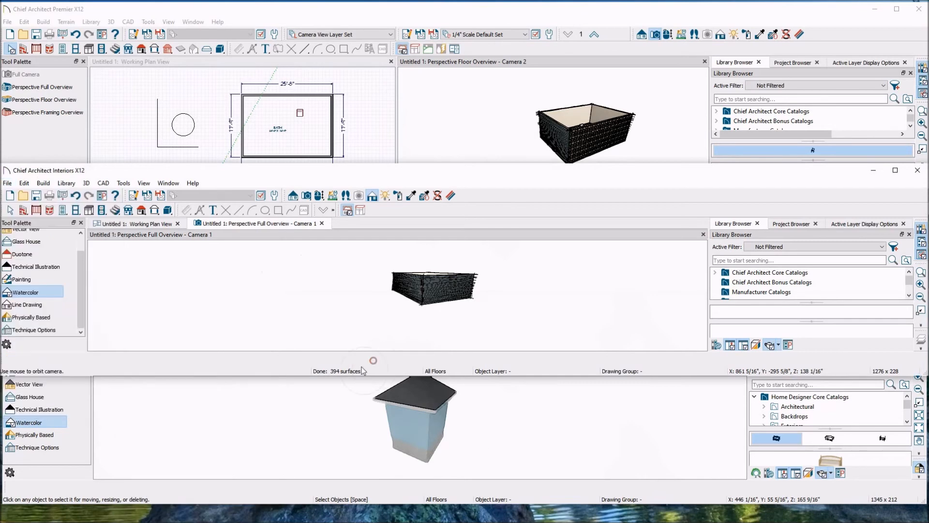
Review the file export formats in Home Designer Pro 2021, including COLLADA, STL and the 3D Viewer file, without exporting.
click(11, 319)
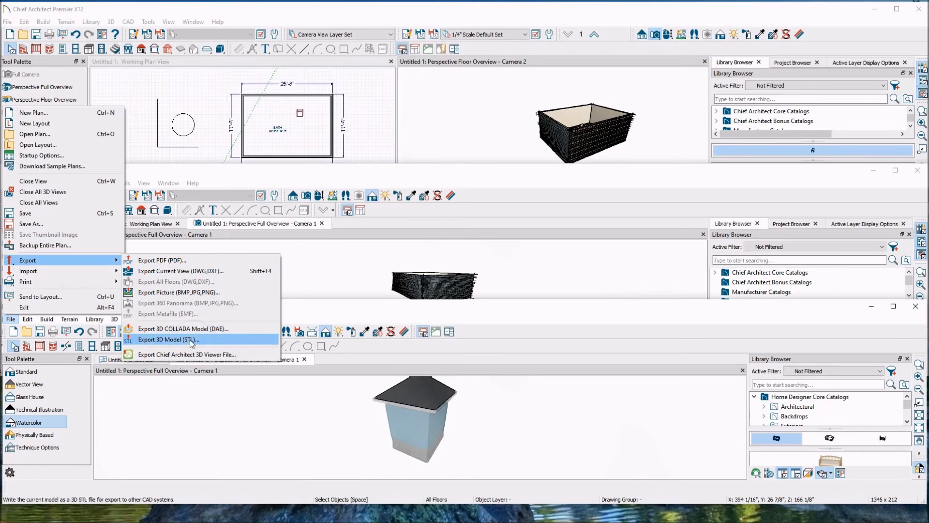
click(247, 329)
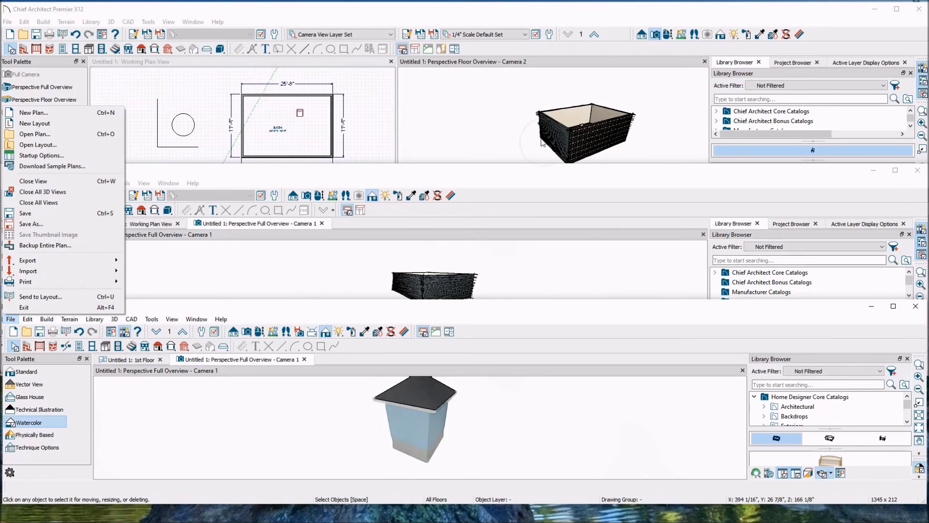
click(189, 392)
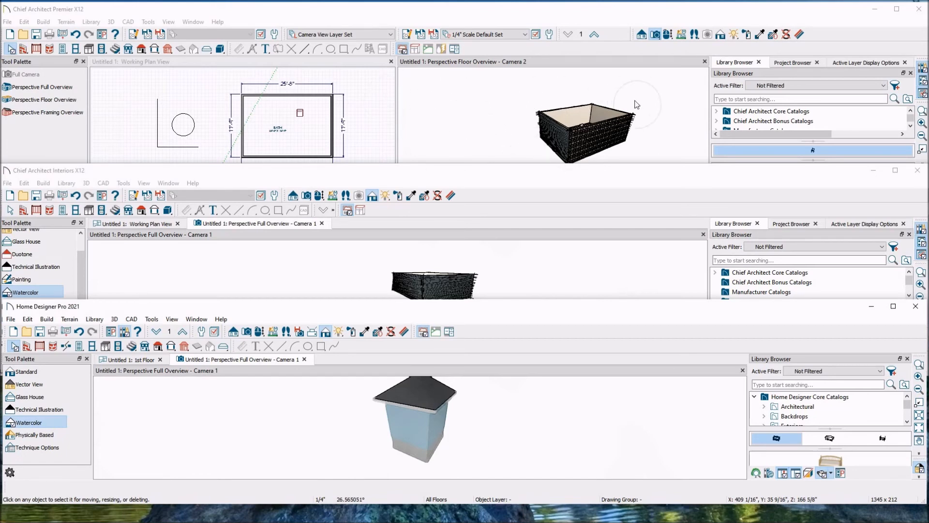
Switch to Premier X12, create a new layout and inspect its title block.
click(7, 21)
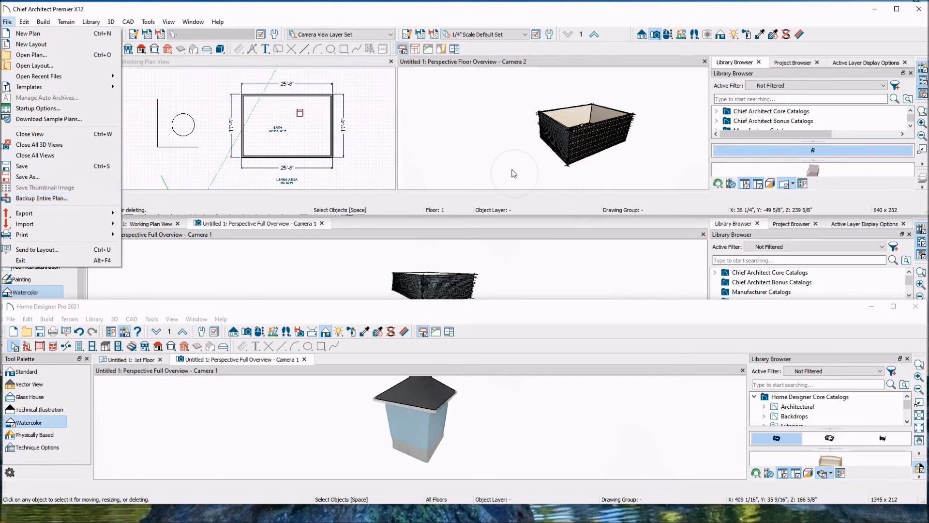
click(451, 199)
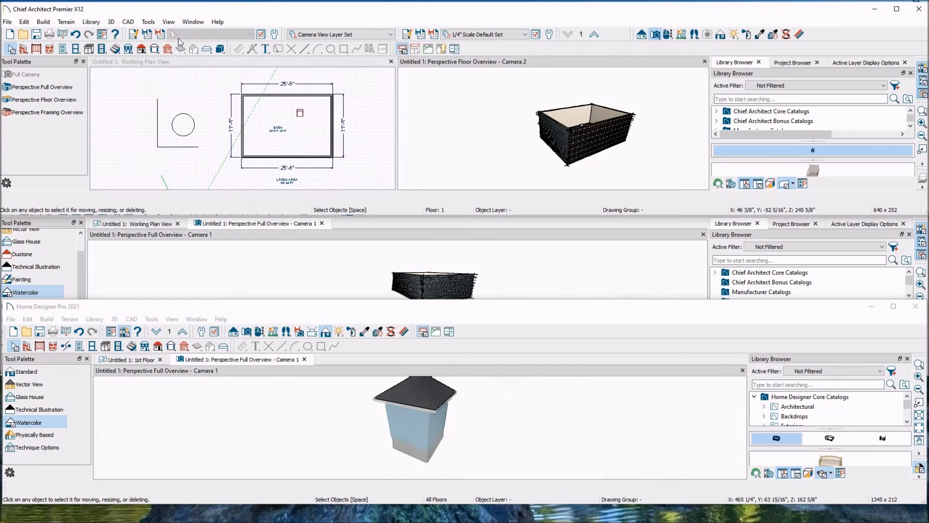
click(8, 23)
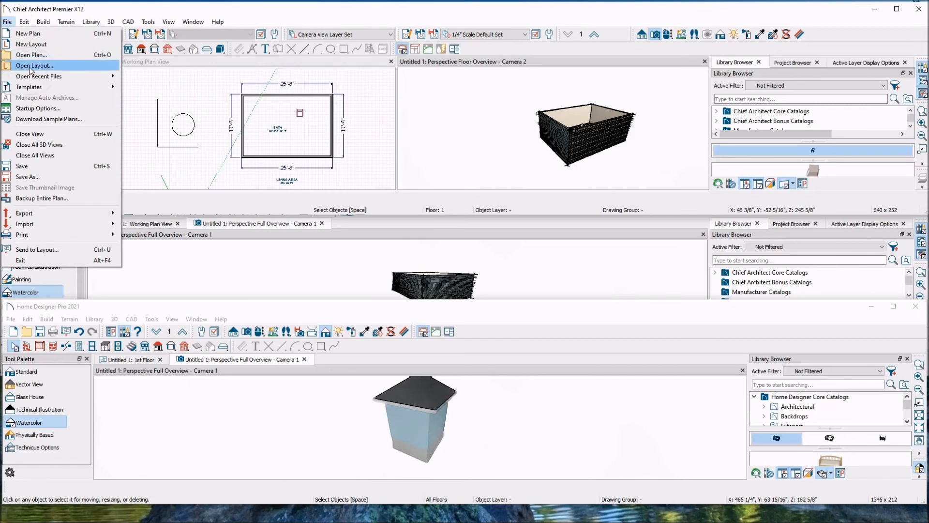
click(42, 45)
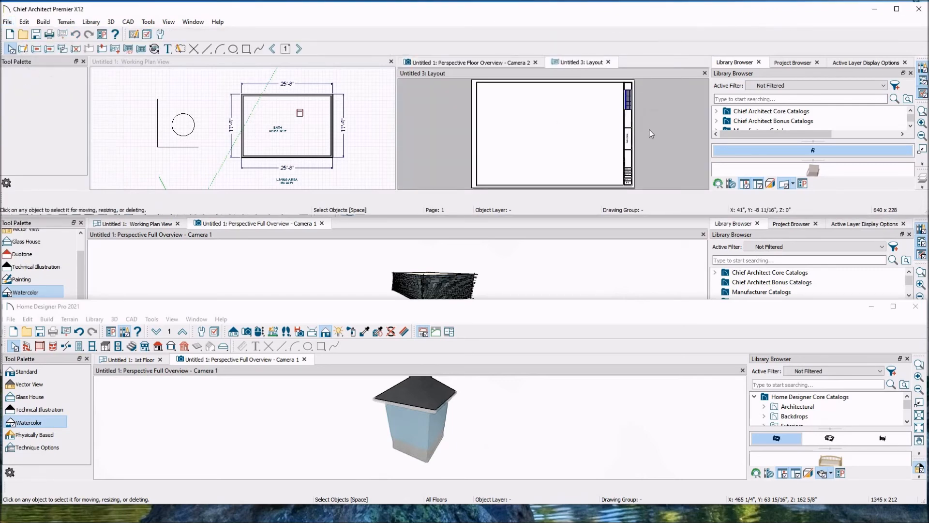
scroll(646, 111, up, 3)
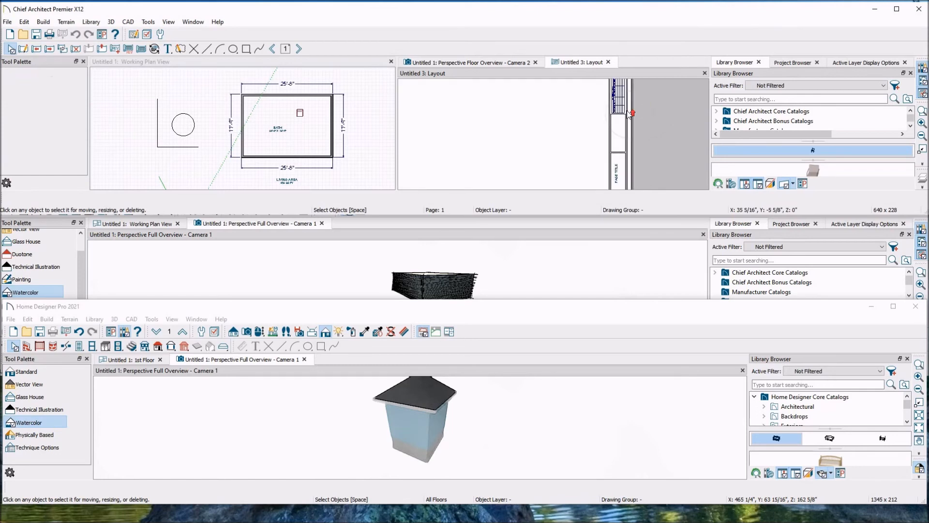
Examine the Premier X12 layout's title block up close, including the revision table, page title, date, scale and sheet fields.
scroll(629, 125, down, 2)
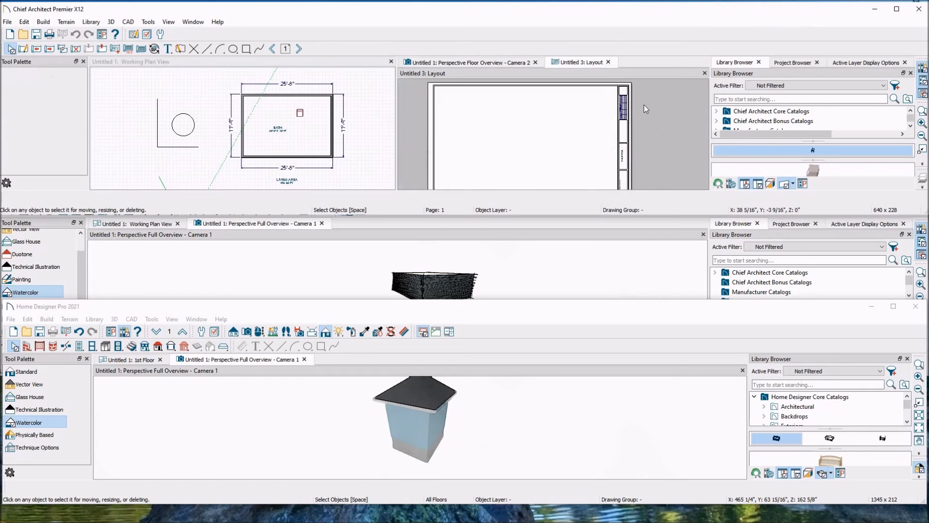
scroll(628, 114, up, 3)
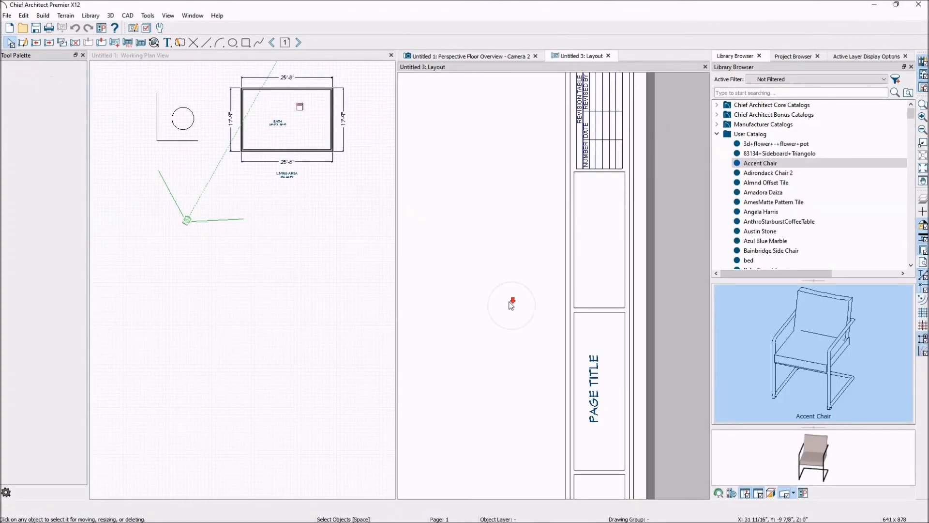
scroll(604, 219, down, 3)
scroll(604, 215, down, 2)
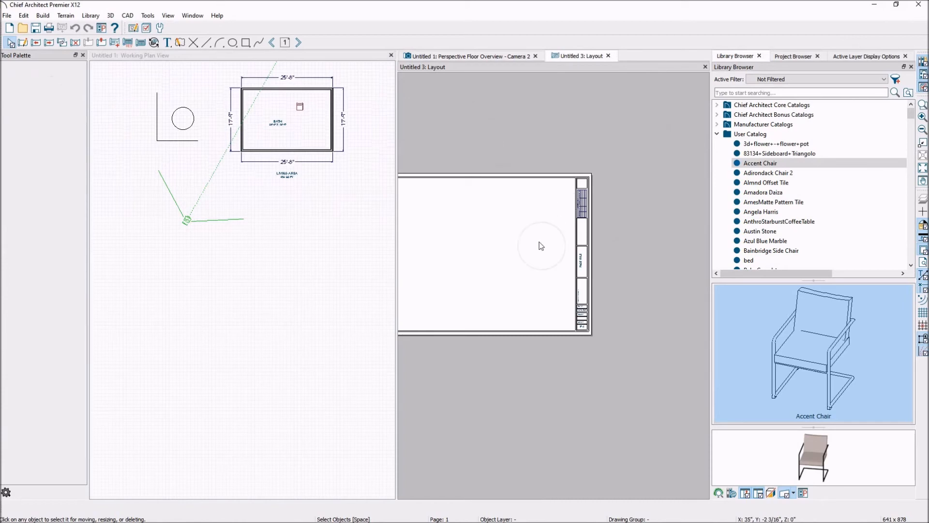
scroll(587, 303, up, 4)
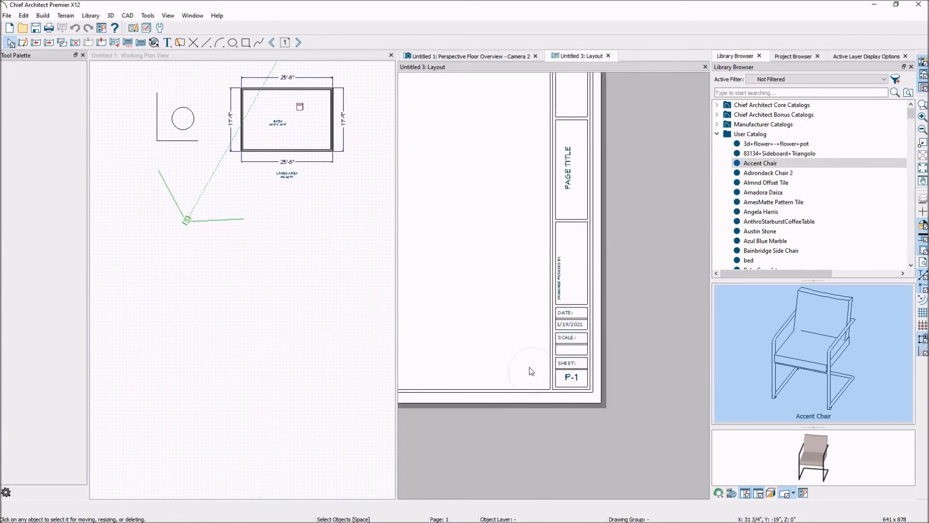
scroll(589, 295, up, 2)
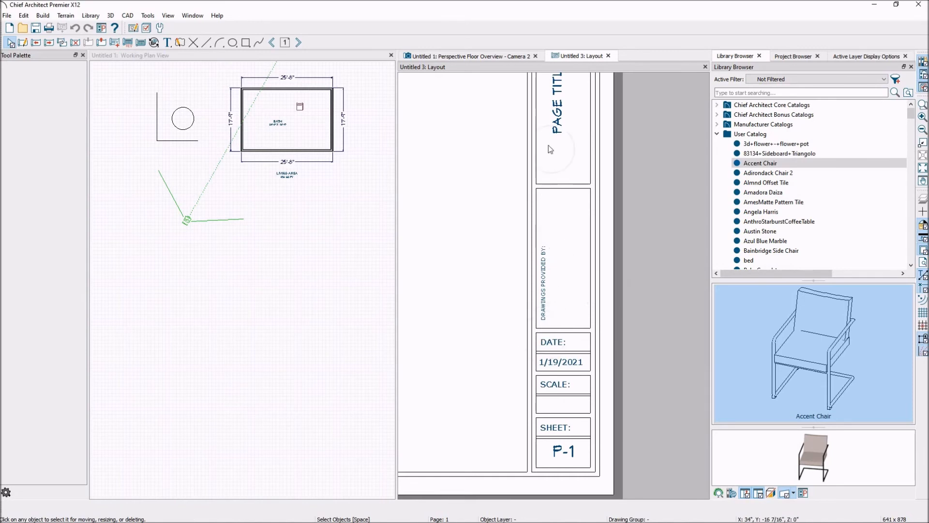
Go to layout page 0 and inspect the title block's editable elements, including the text box under SHEET.
click(272, 43)
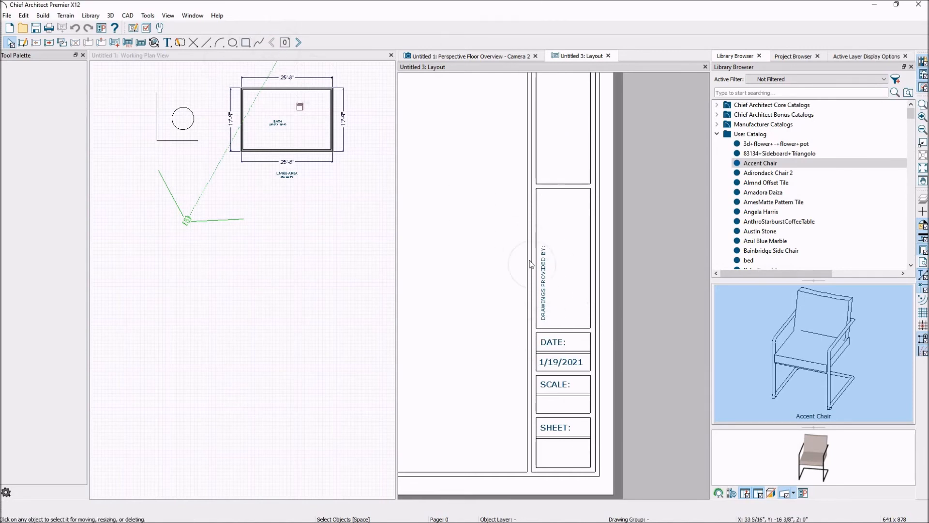
drag(564, 408, 555, 427)
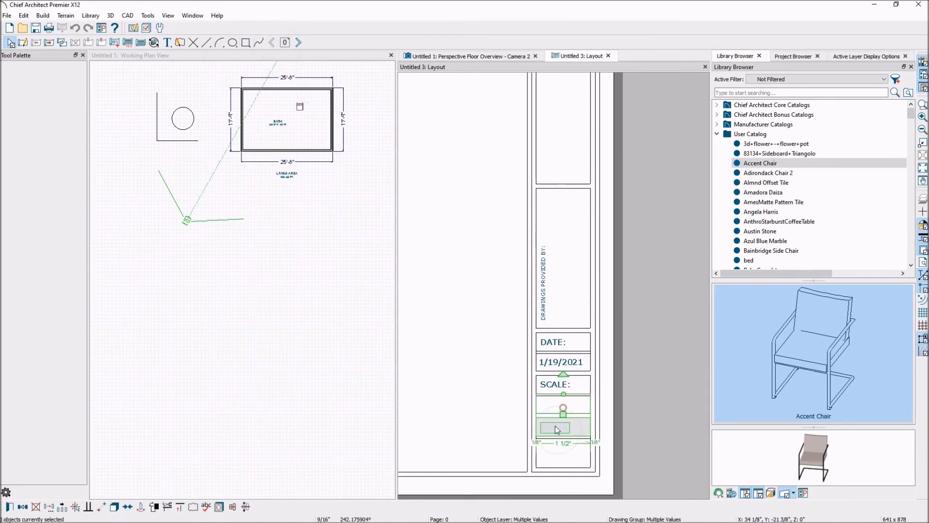
click(587, 444)
scroll(625, 281, down, 4)
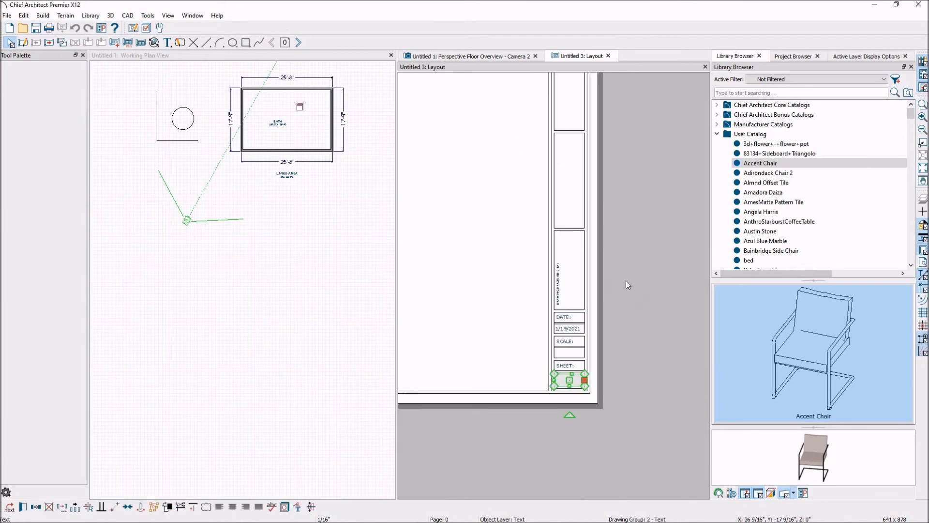
scroll(557, 238, down, 1)
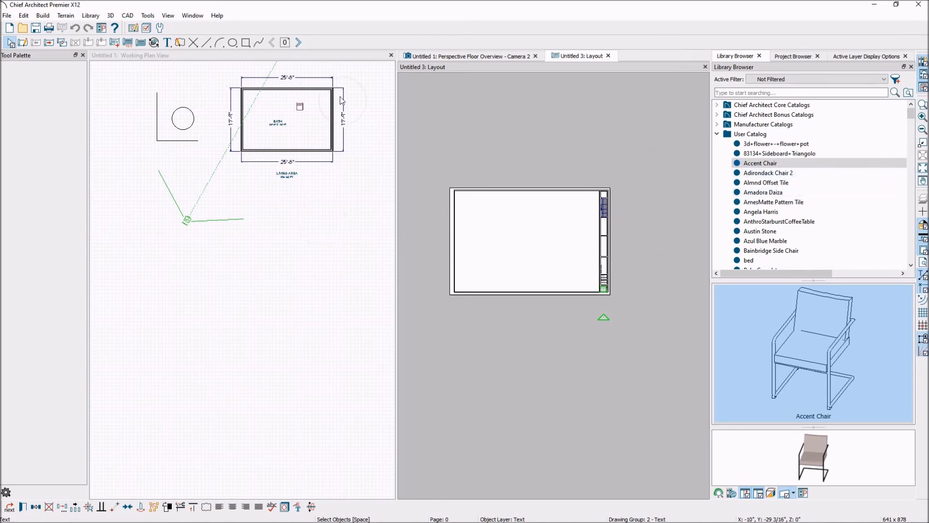
click(897, 6)
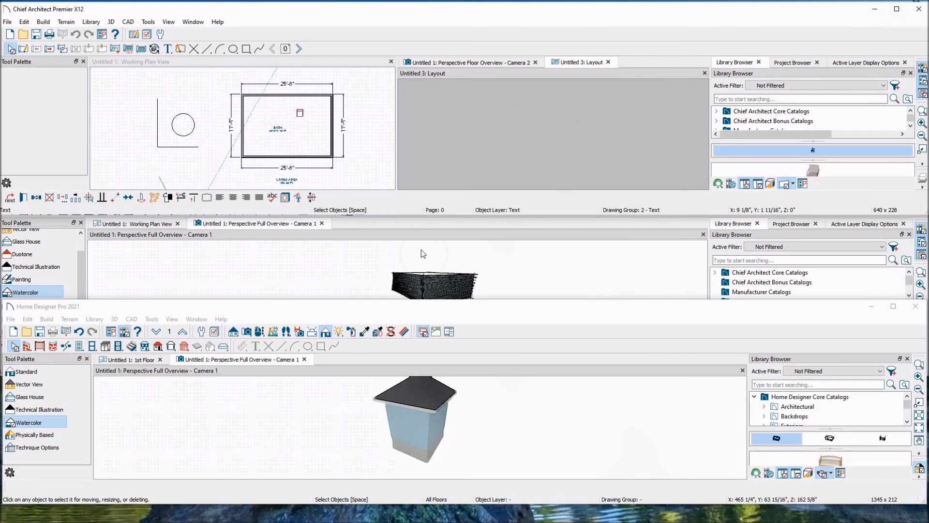
Switch to Interiors X12 and create a new layout.
click(540, 260)
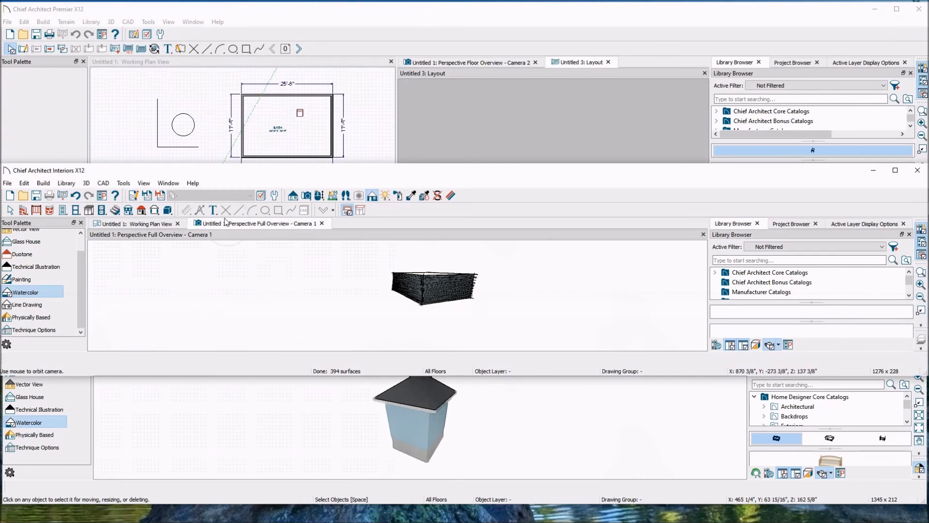
click(7, 183)
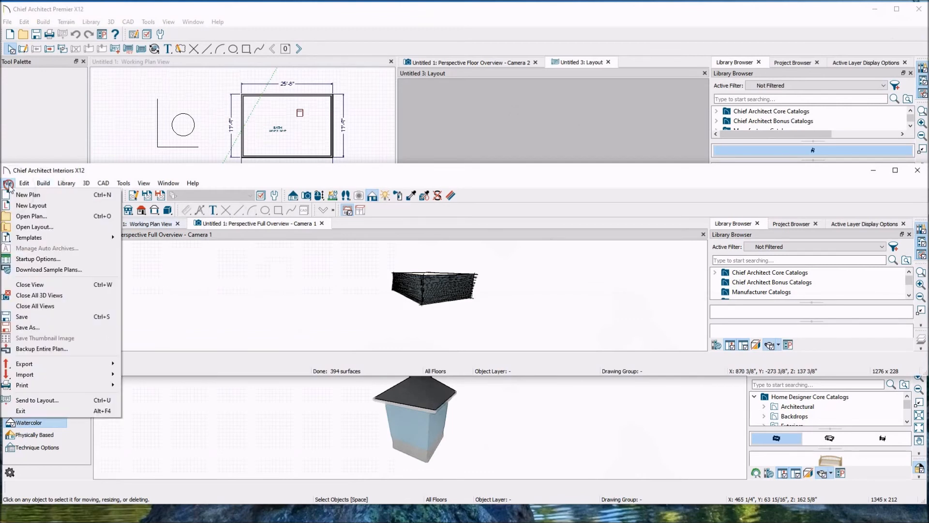
mouse_move(24, 182)
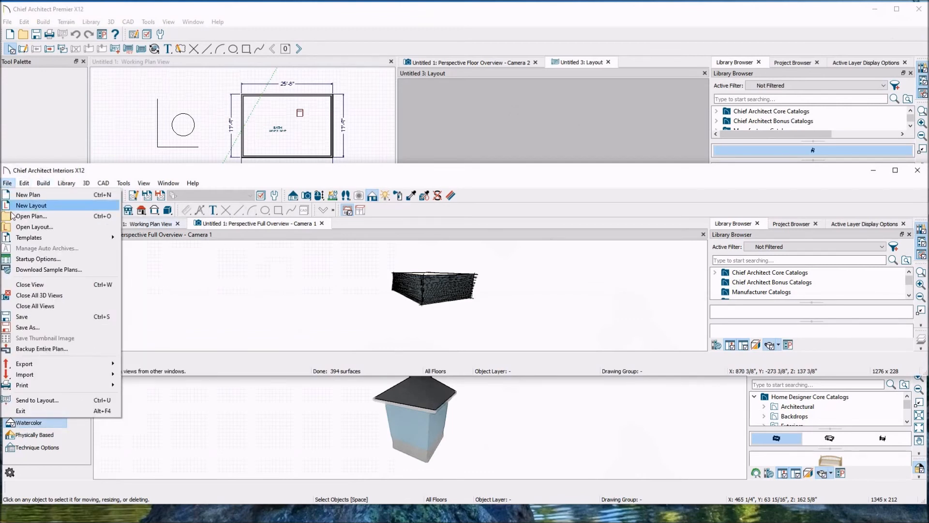
click(19, 203)
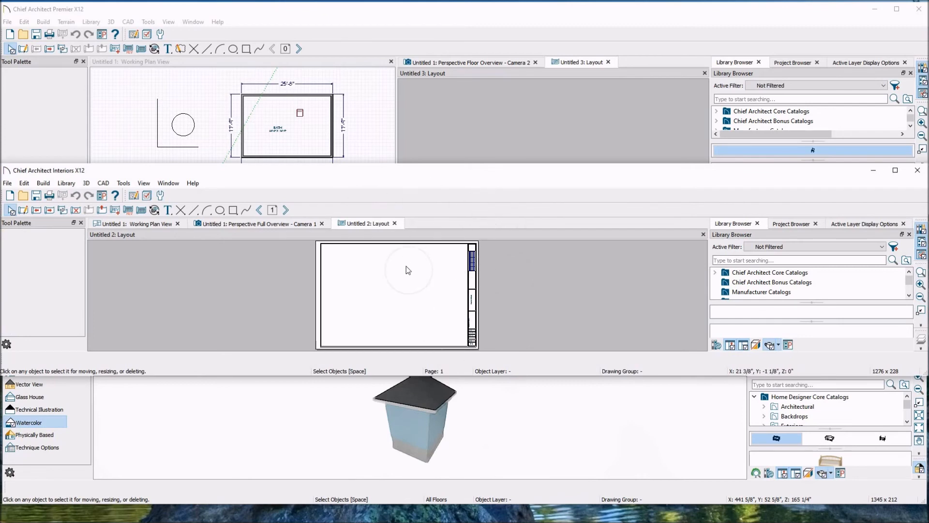
Switch to Home Designer Pro 2021 and create a new layout.
click(540, 386)
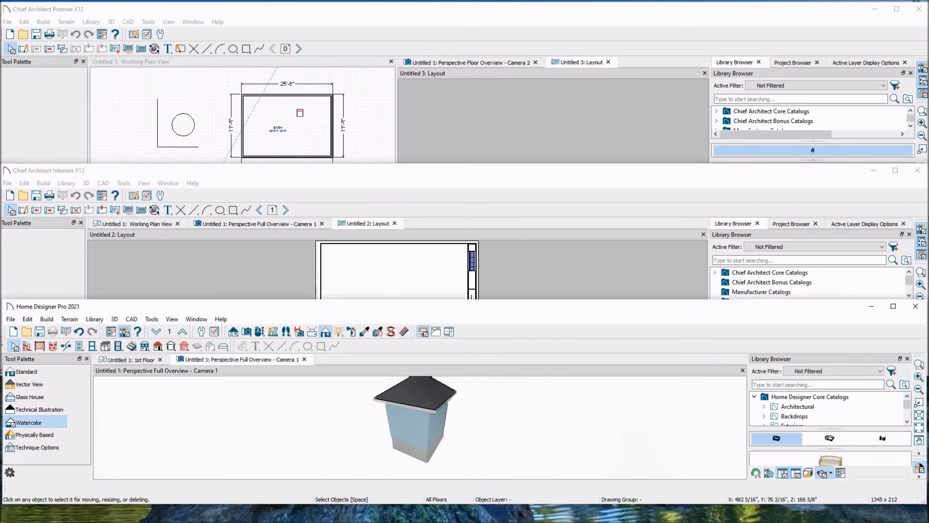
click(139, 420)
click(479, 381)
click(319, 388)
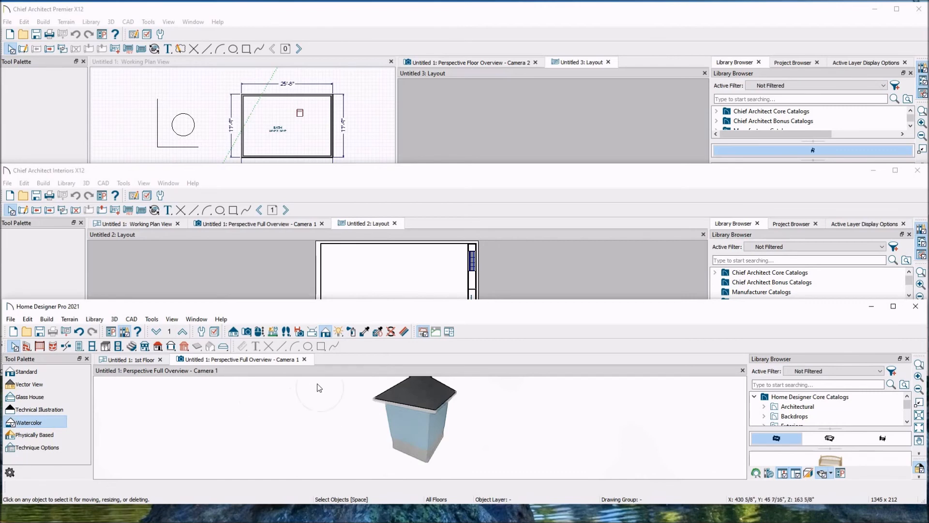
click(11, 320)
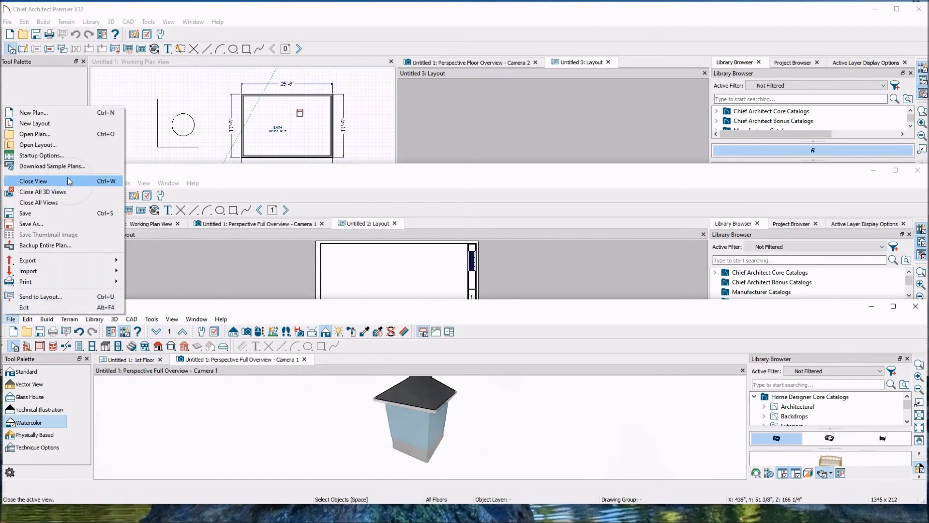
click(49, 125)
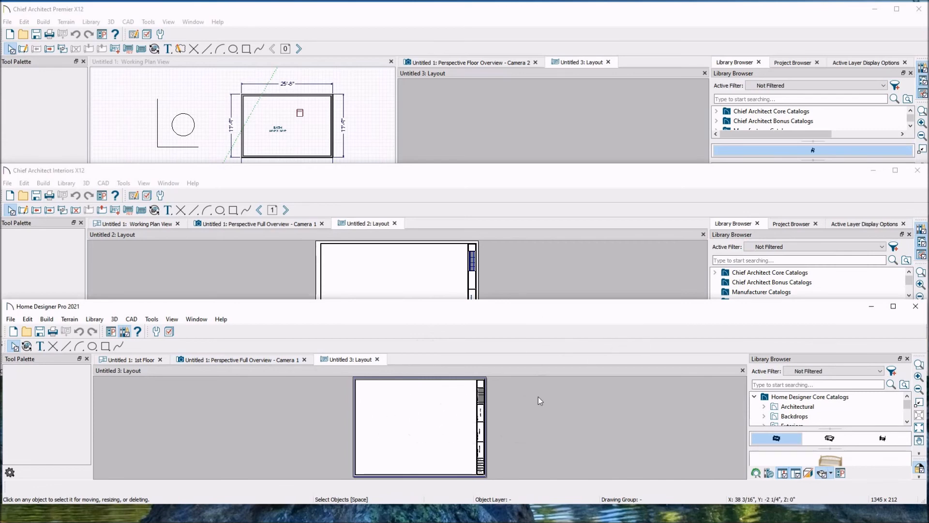
Switch to Premier X12 and start sending the working plan to layout, saving it over the existing Premier-Sample.plan.
click(290, 60)
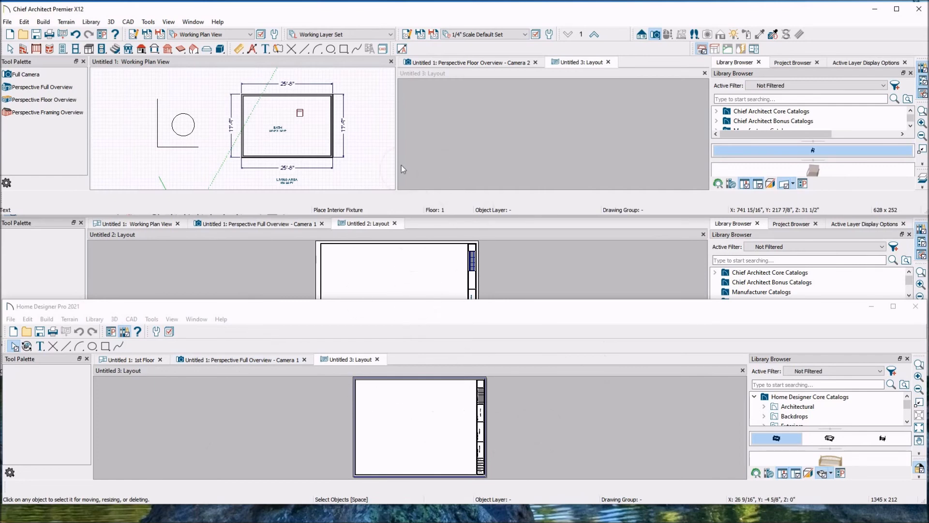
click(479, 96)
scroll(528, 113, down, 6)
scroll(530, 169, up, 4)
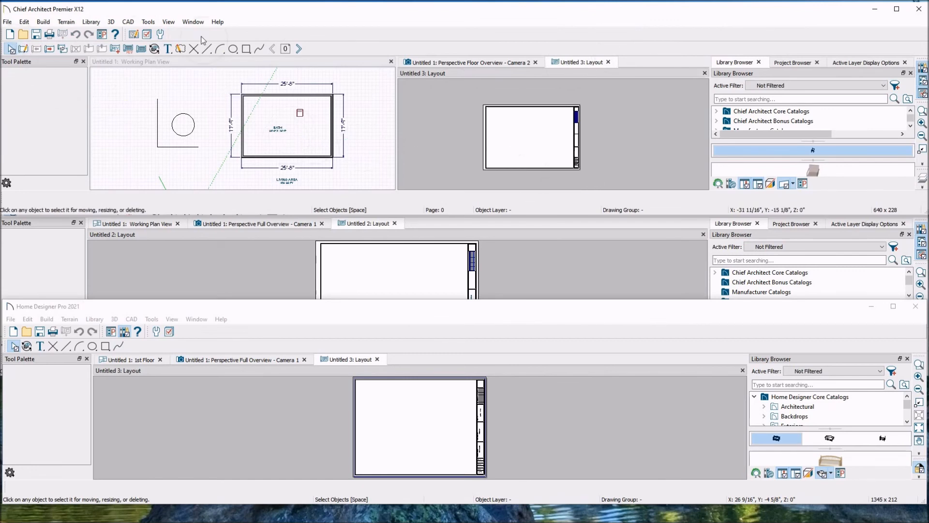
click(201, 62)
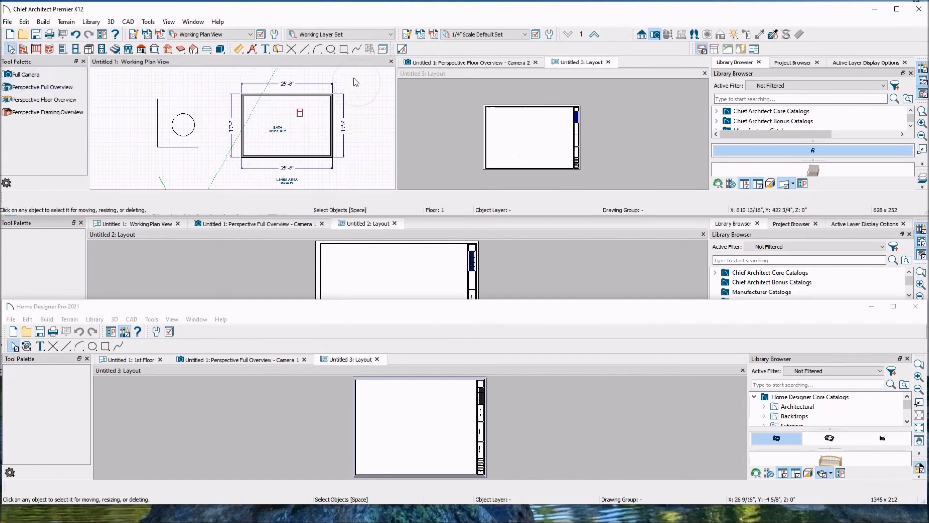
click(63, 34)
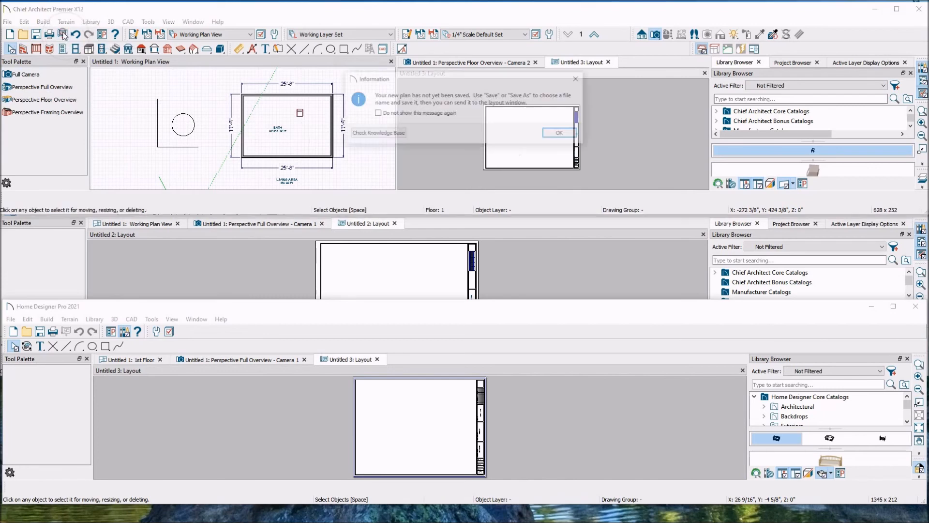
click(562, 133)
click(121, 88)
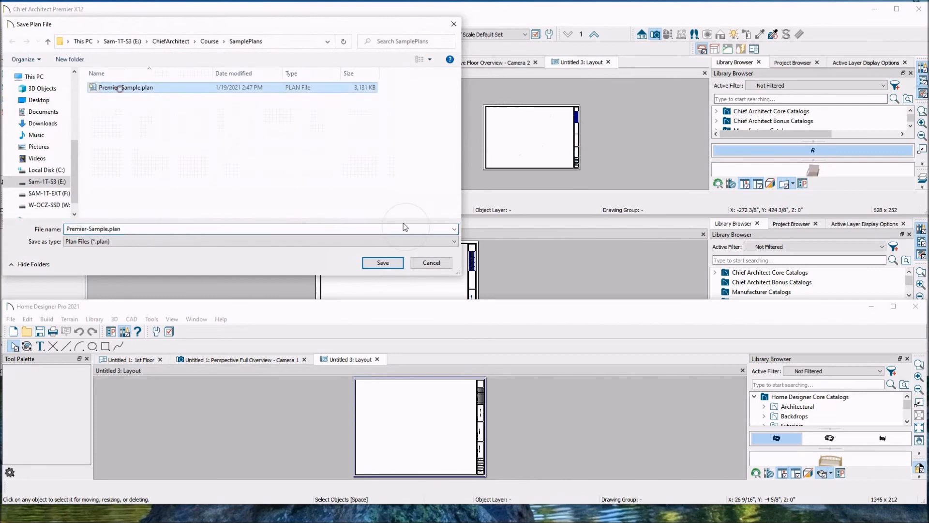
click(382, 262)
click(499, 265)
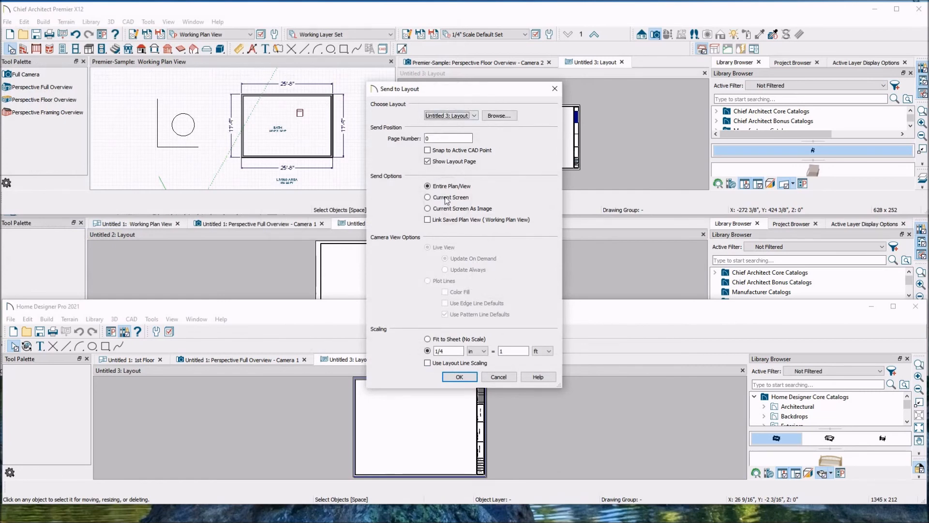
Send the entire plan view to layout page 1 at a scale of 1/4 in = 1 ft and inspect the placed view.
double_click(435, 138)
click(459, 378)
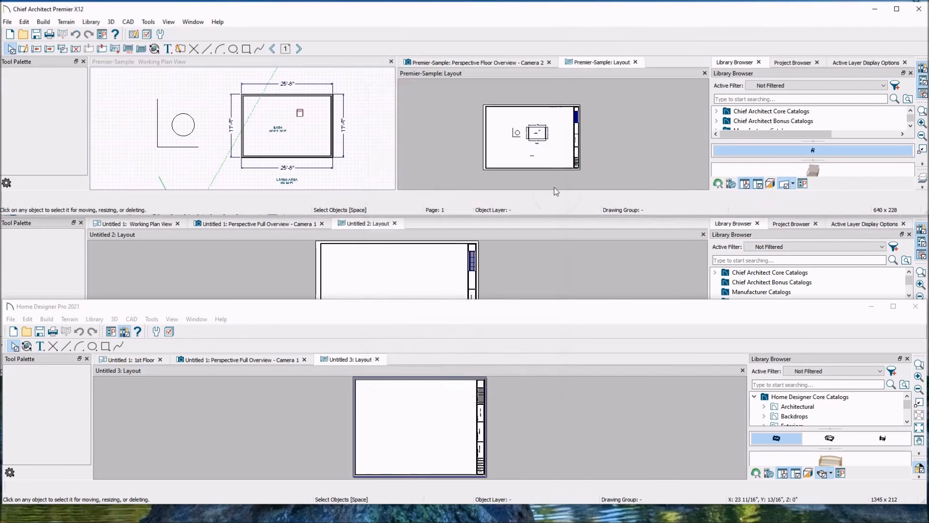
scroll(557, 139, up, 5)
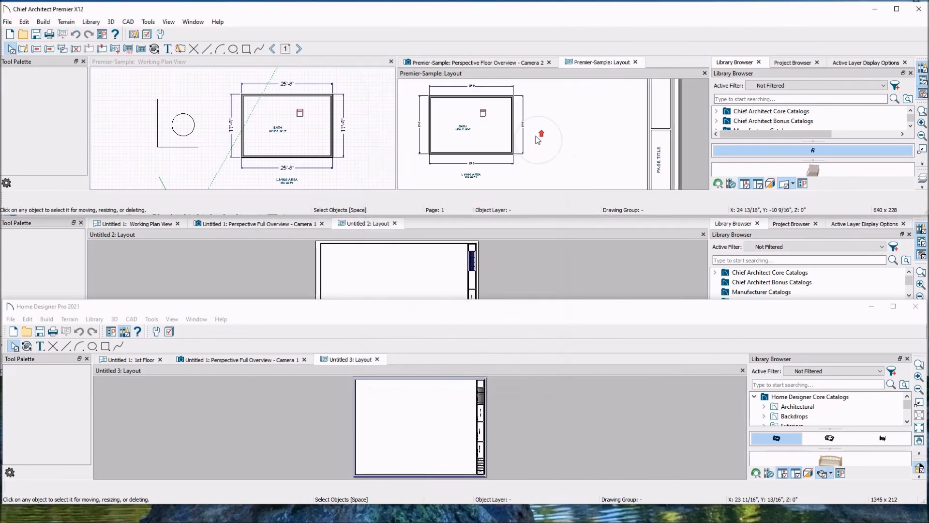
scroll(539, 139, down, 1)
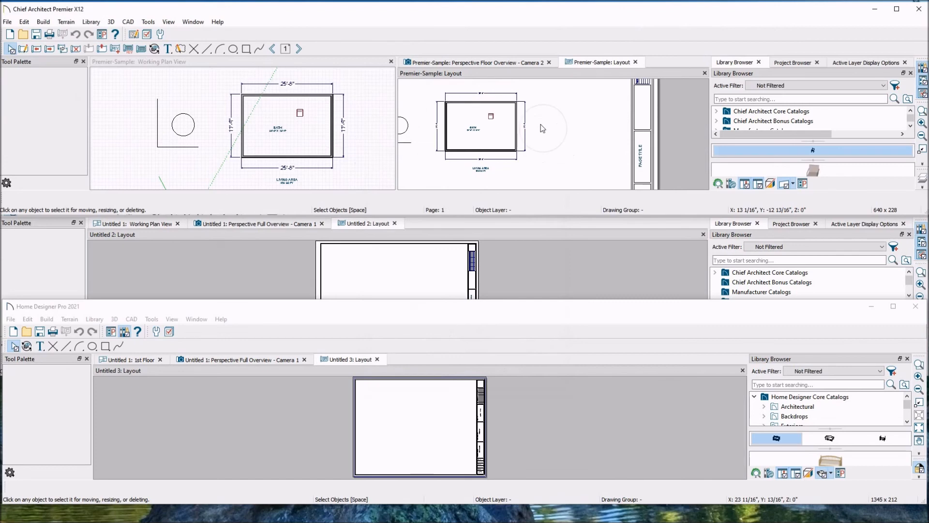
scroll(600, 128, down, 3)
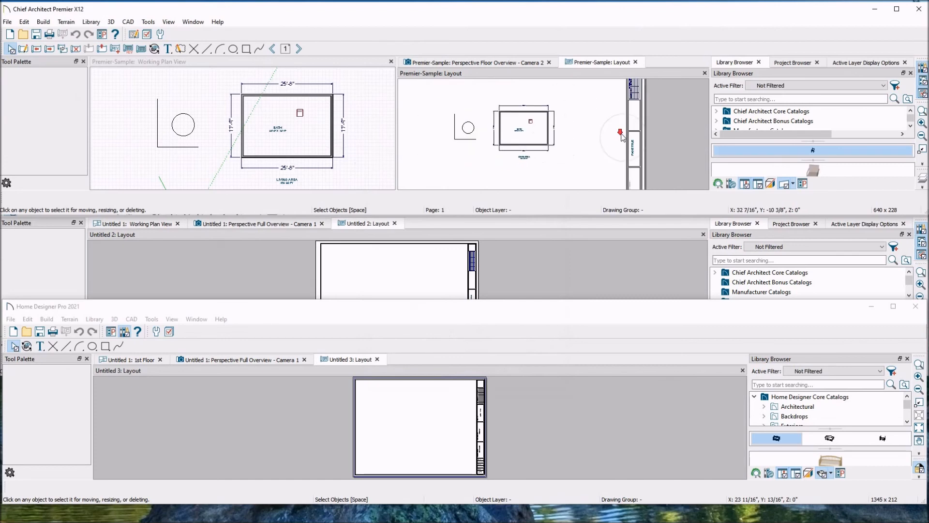
Rescale the plan view on layout page 1 to 1/2 in = 1 ft.
click(526, 147)
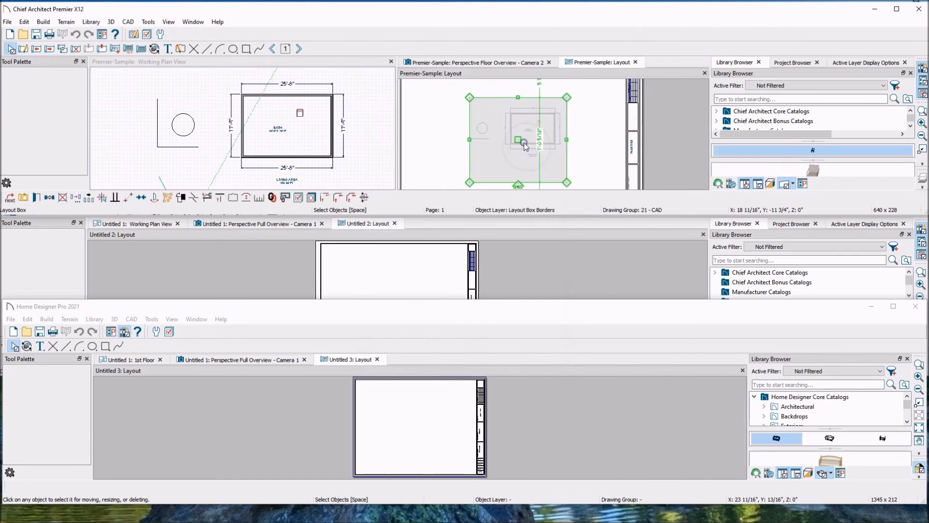
right_click(525, 144)
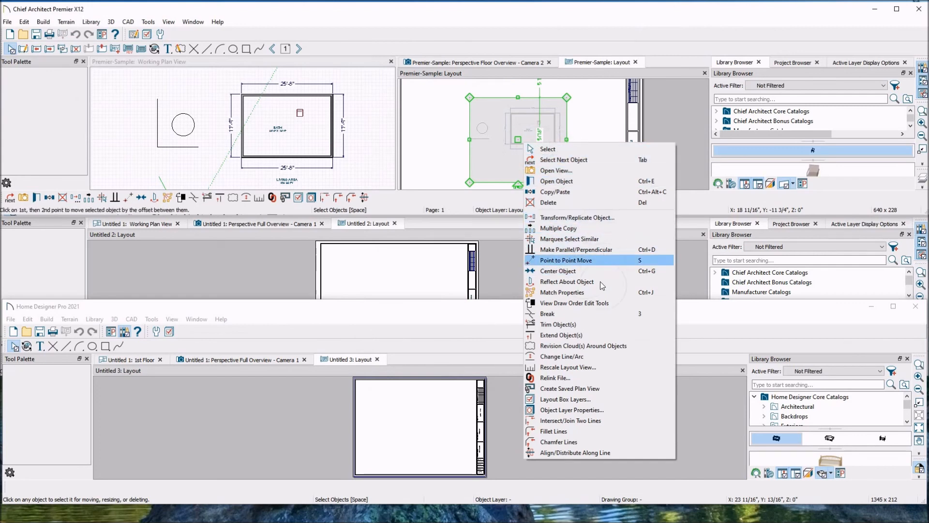
click(579, 368)
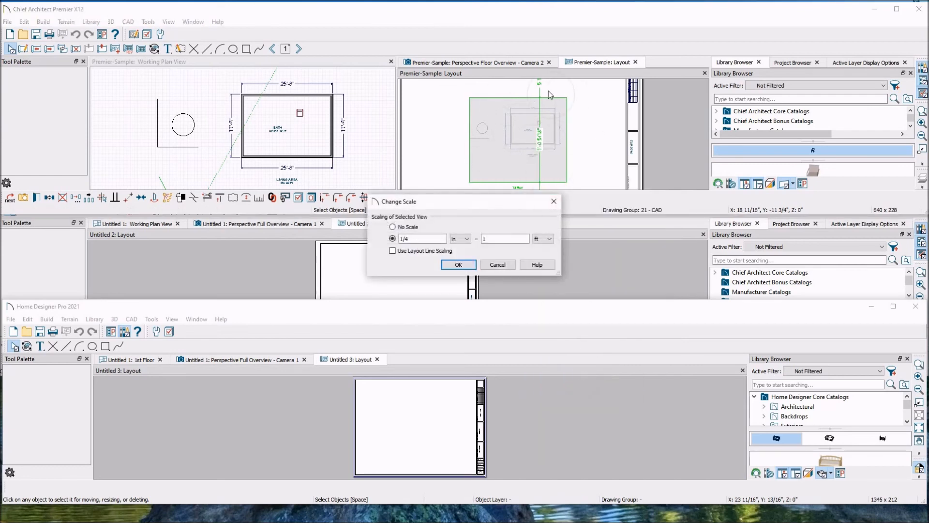
drag(412, 239, 403, 238)
text(/2)
click(458, 264)
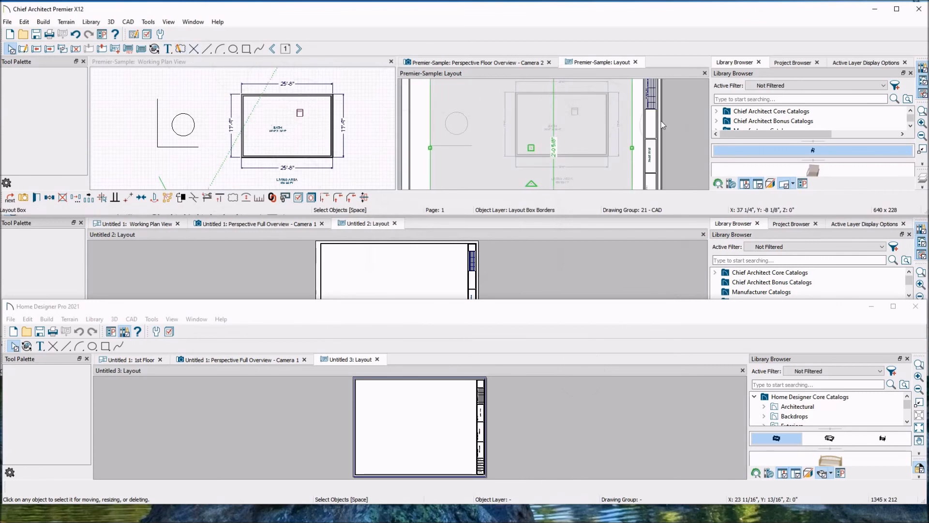
scroll(594, 149, down, 3)
scroll(568, 129, down, 1)
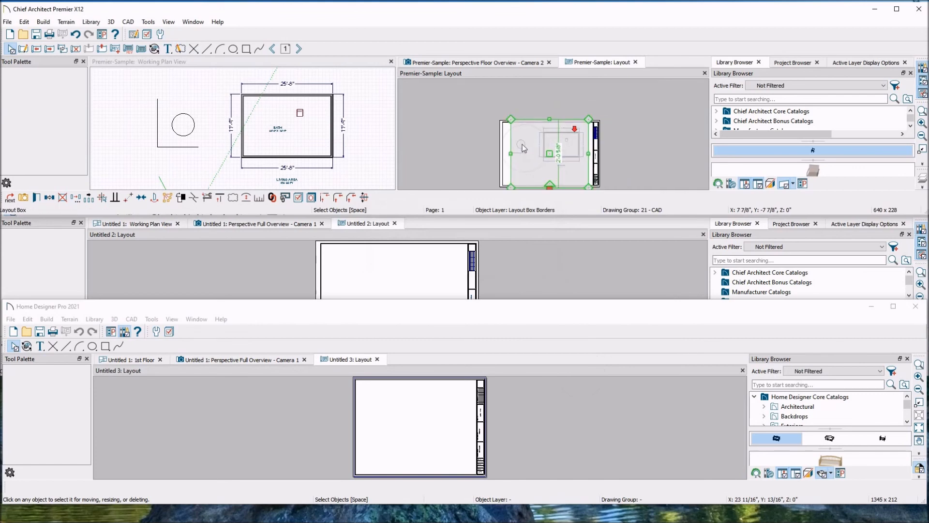
Switch to Home Designer Pro 2021 and start sending the 1st floor plan to layout, saving the plan as HDPsample.
click(501, 261)
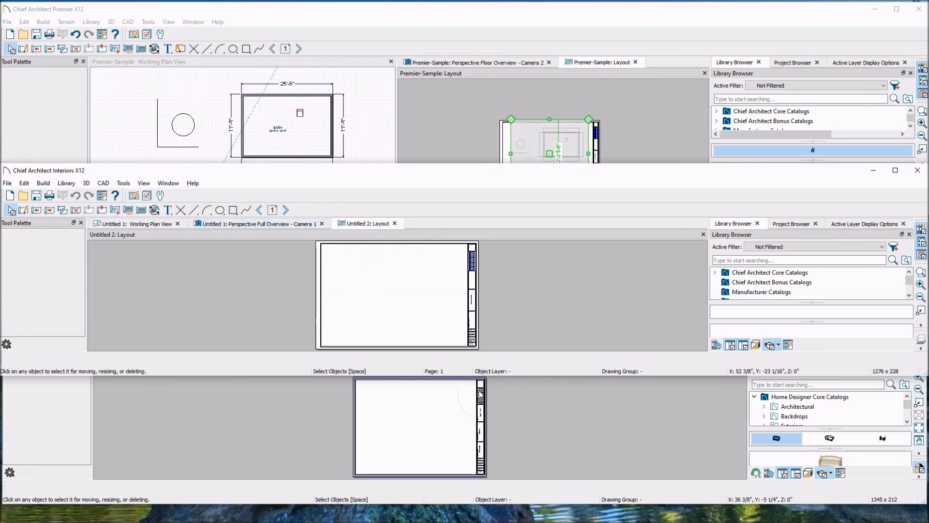
click(588, 423)
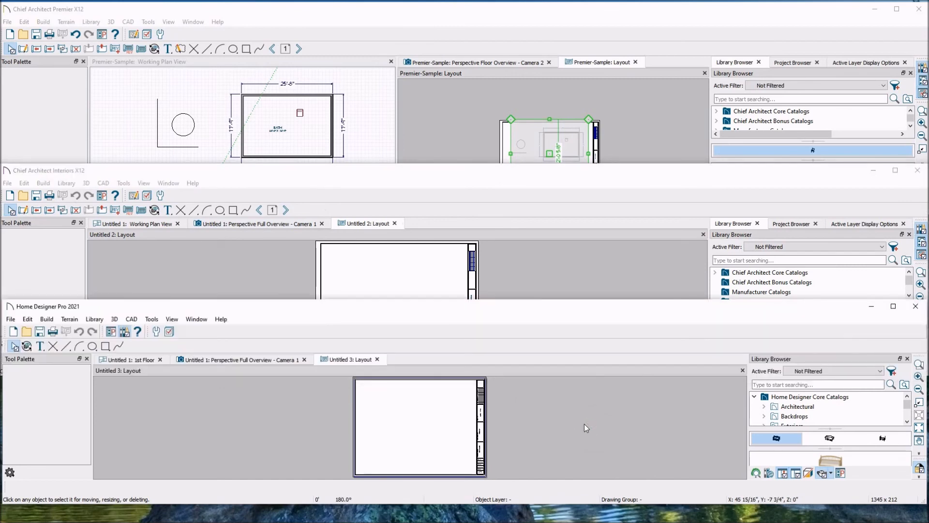
drag(525, 308, 536, 264)
click(145, 315)
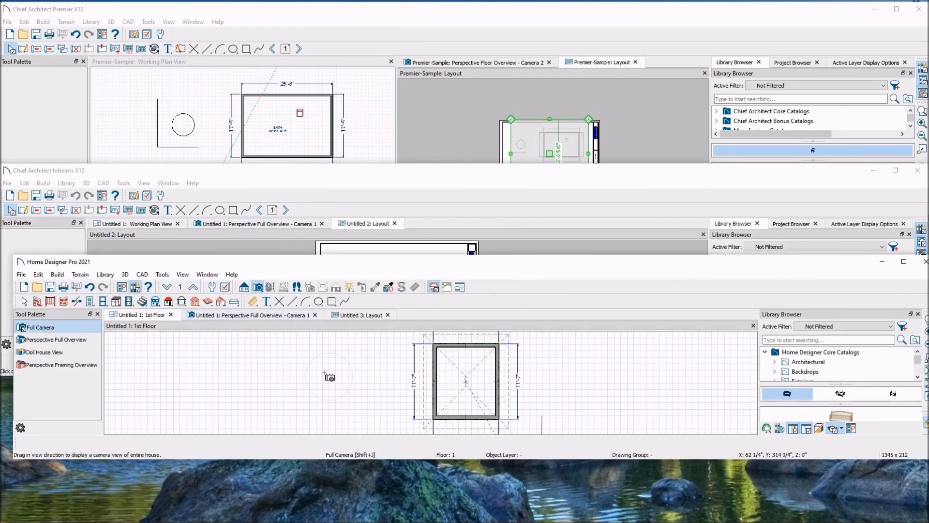
click(79, 286)
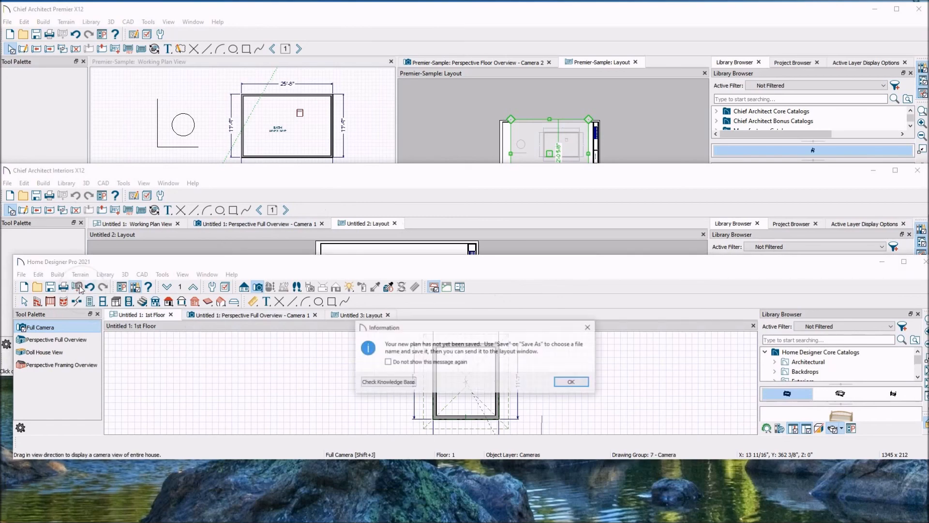
click(572, 382)
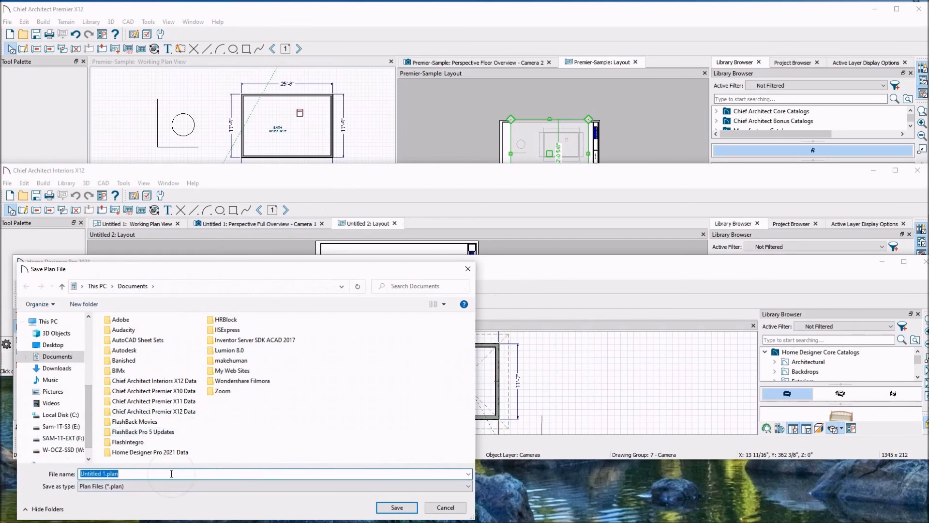
text(H  Psample)
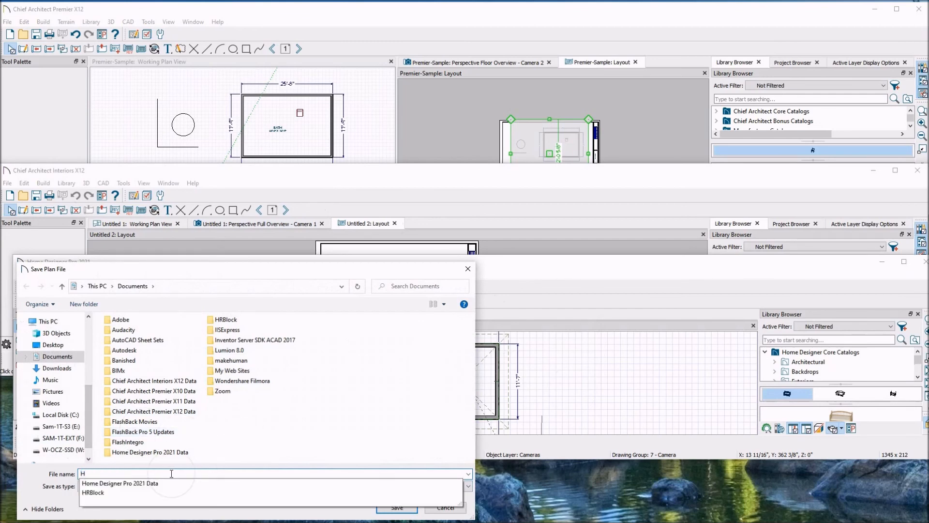
key(Escape)
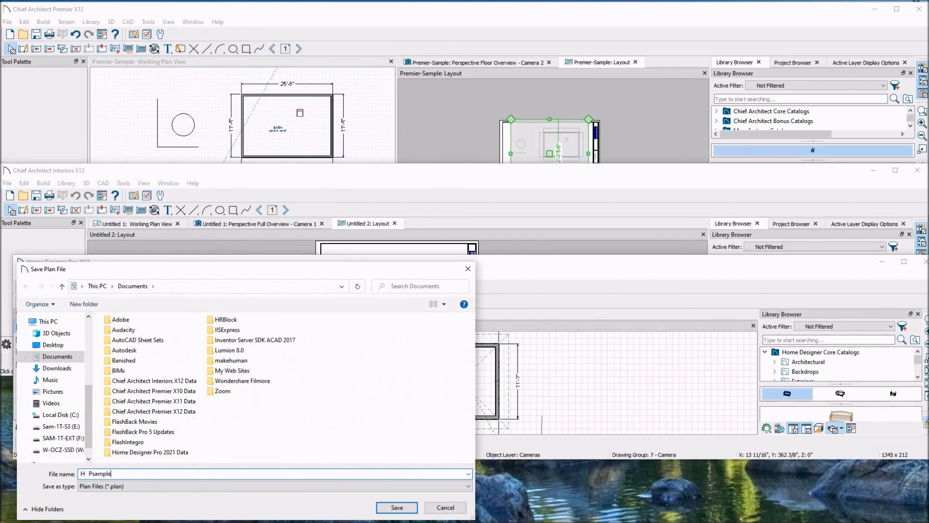
key(Return)
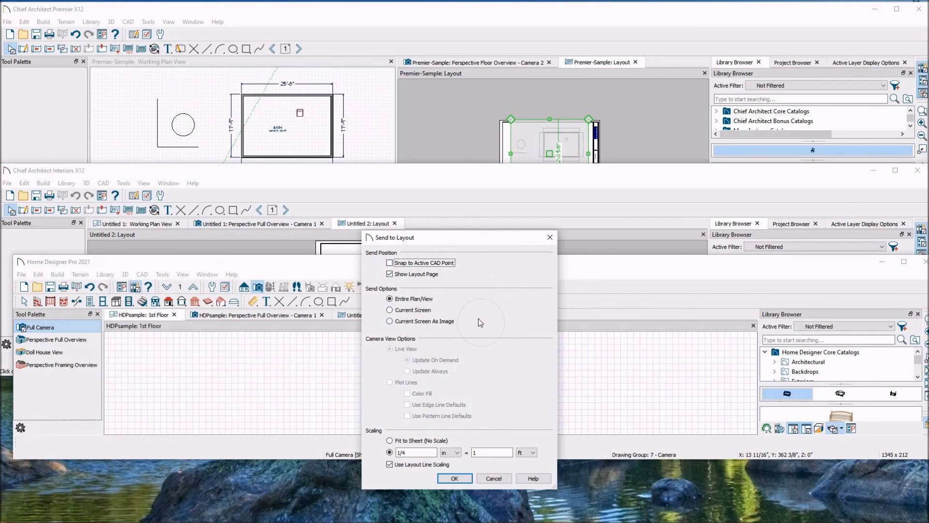
Send the entire plan view to the layout at a scale of 1/4 in = 1 ft and inspect the placed view.
click(454, 478)
scroll(435, 388, up, 2)
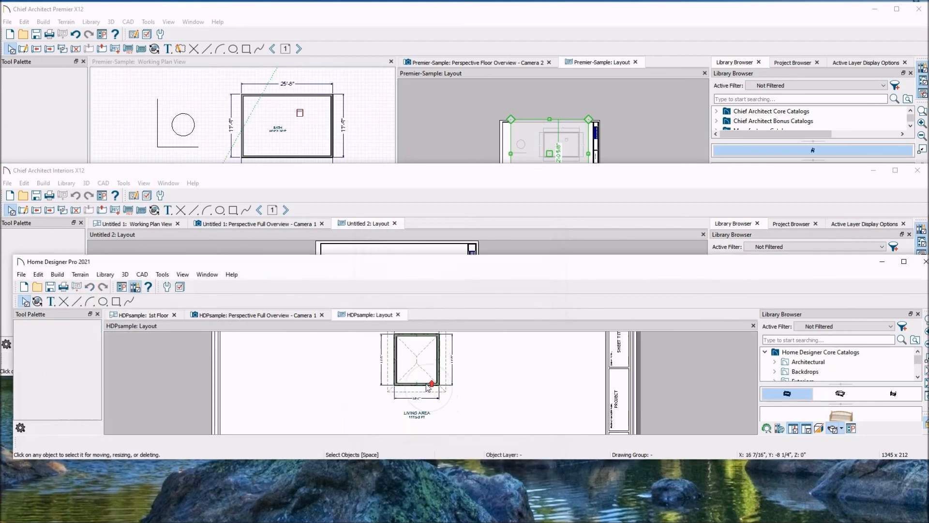
scroll(427, 387, down, 2)
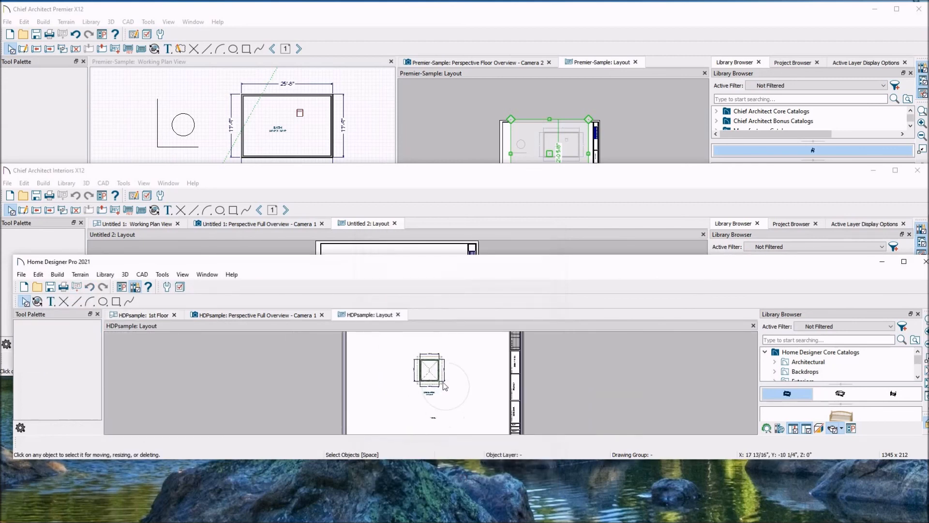
scroll(431, 385, up, 4)
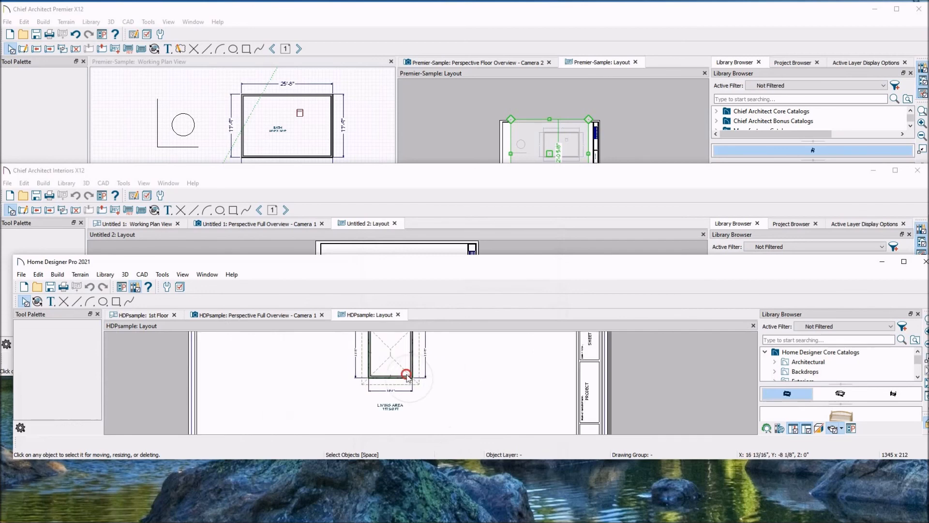
click(408, 379)
scroll(432, 345, down, 3)
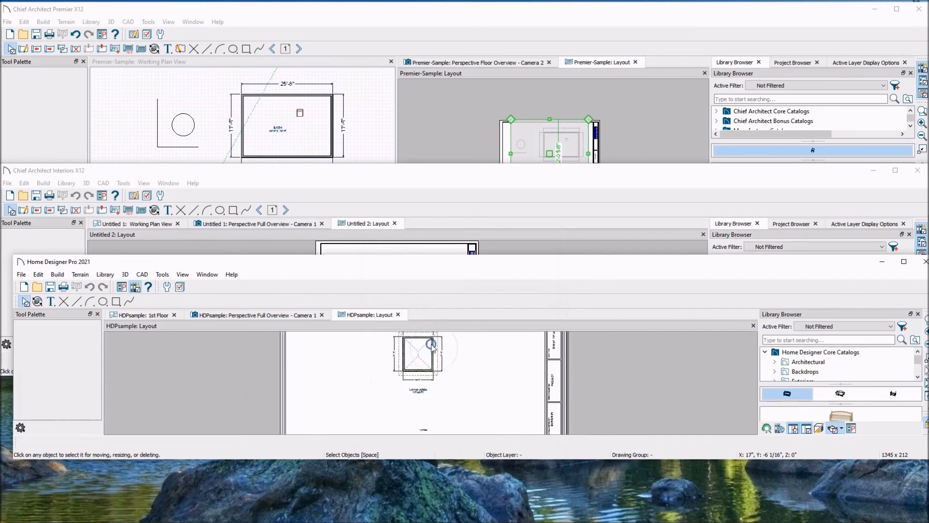
Examine which editing commands are offered for the placed layout view and whether it can be rescaled.
right_click(431, 344)
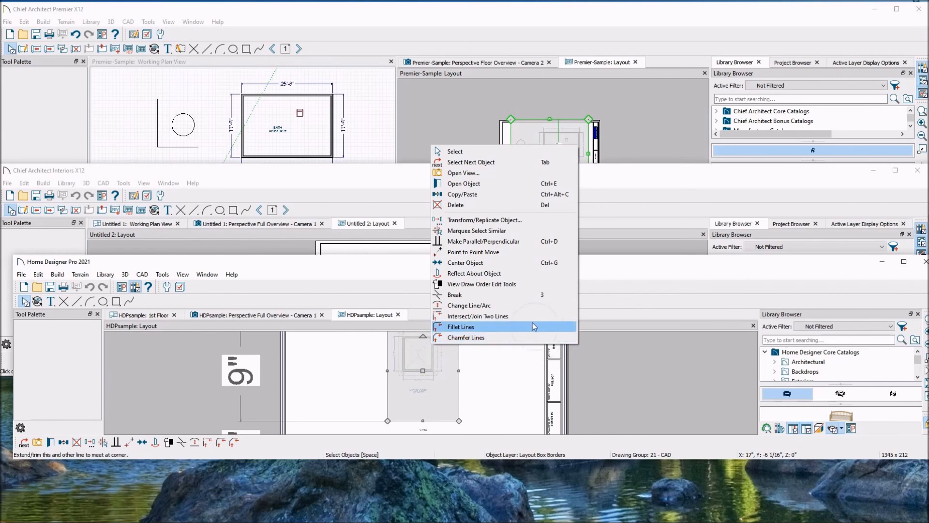
click(484, 384)
scroll(467, 377, down, 1)
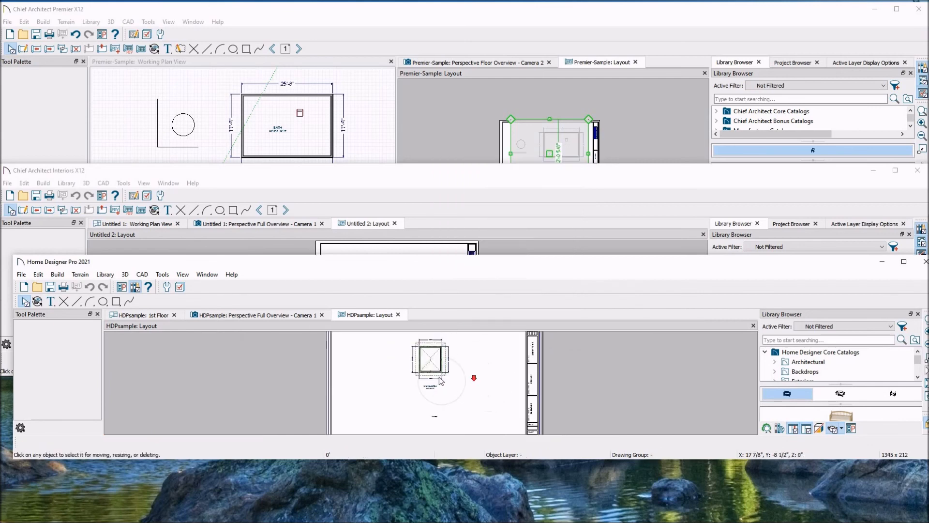
scroll(456, 385, down, 3)
scroll(443, 385, up, 2)
scroll(457, 352, up, 1)
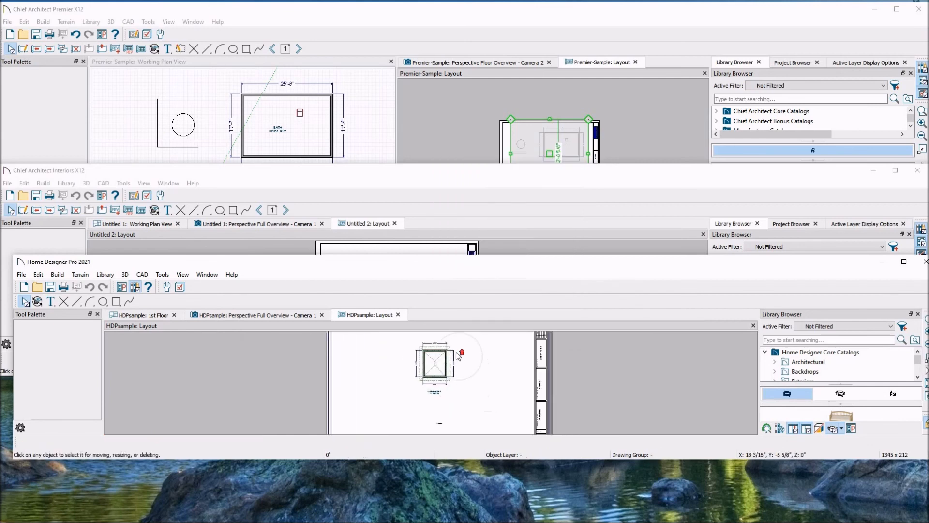
scroll(457, 356, up, 2)
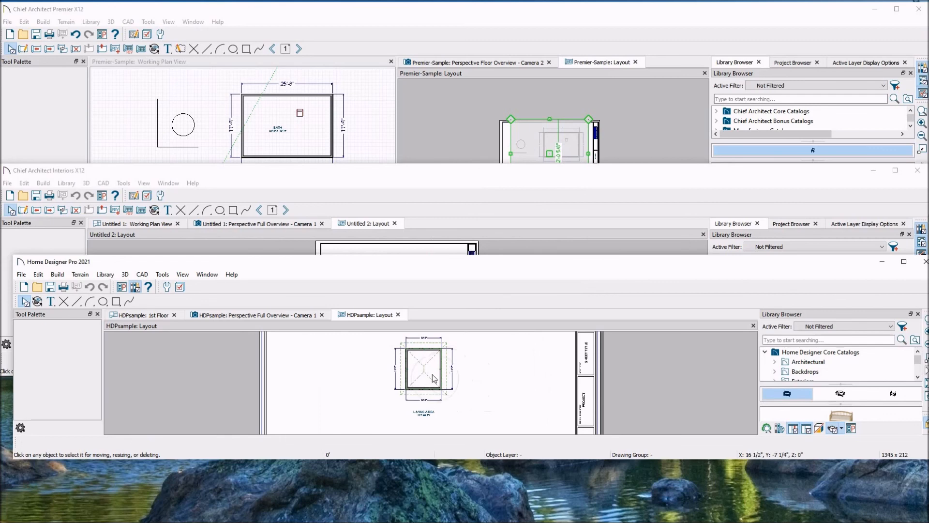
scroll(484, 380, down, 3)
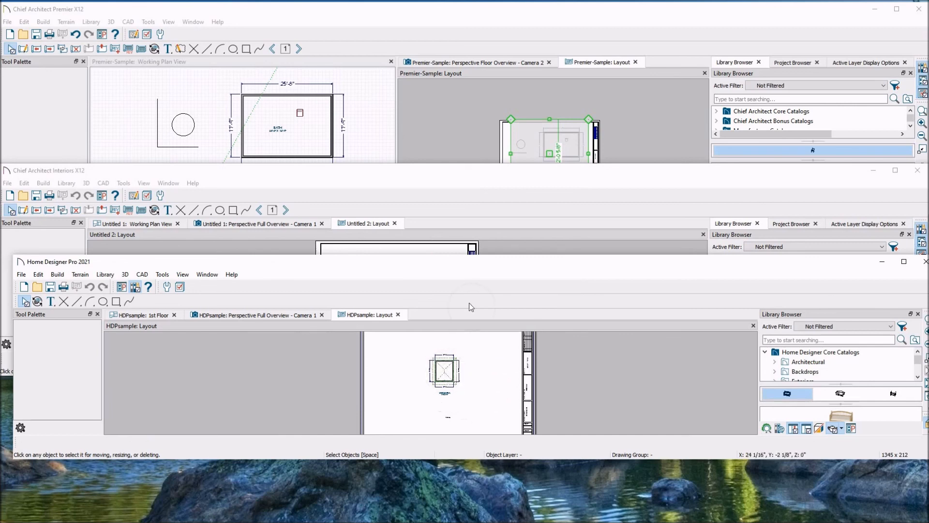
Switch to Premier X12 and review the Time Tracker's time log for the layout.
drag(528, 267, 522, 329)
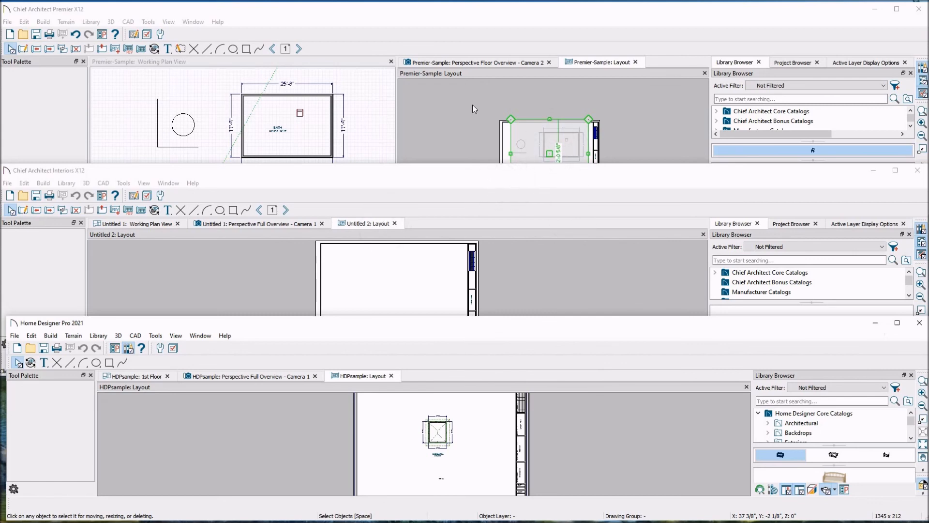
click(312, 19)
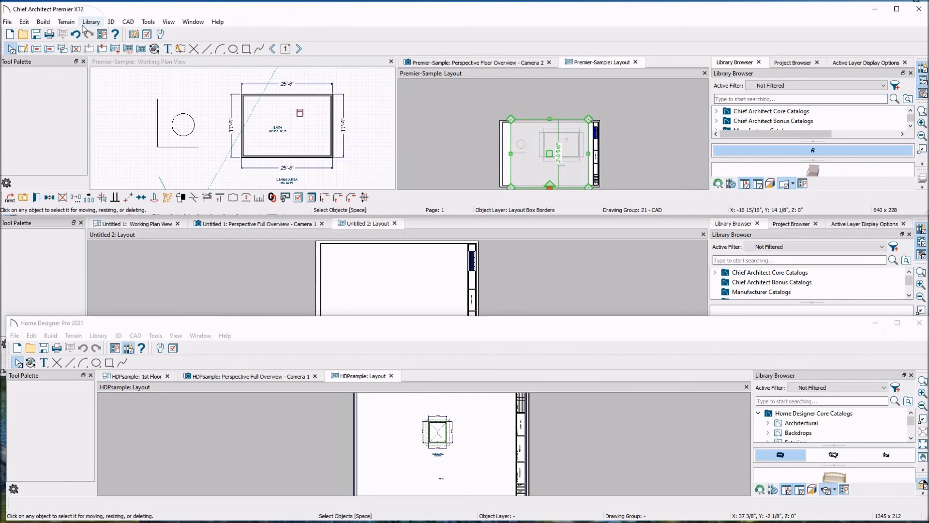
click(149, 22)
mouse_move(211, 140)
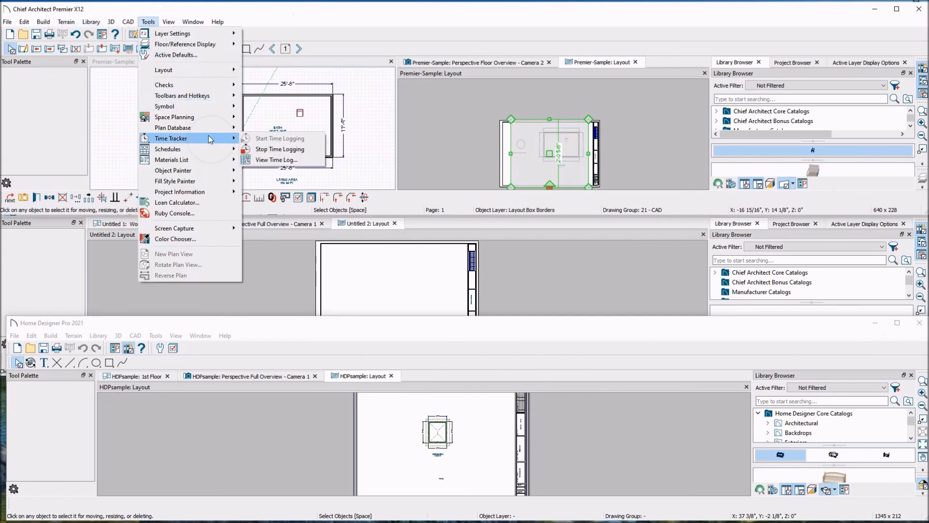
click(277, 162)
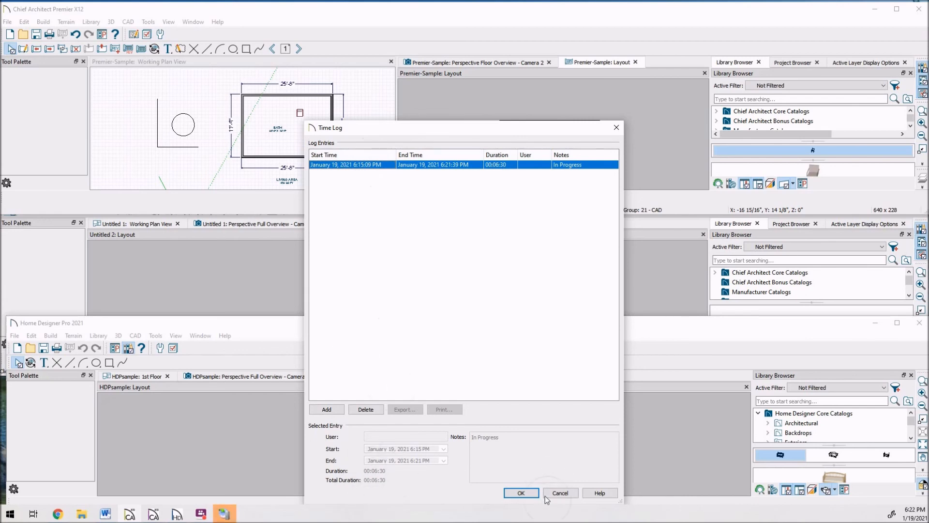
click(523, 493)
Activate the working plan view in Premier X12 and review the plan's time log entries.
click(342, 139)
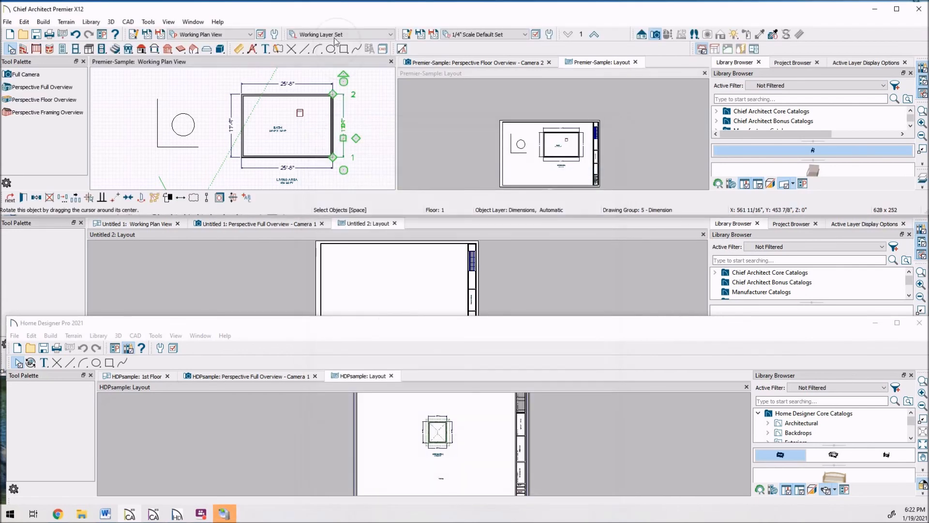
click(148, 22)
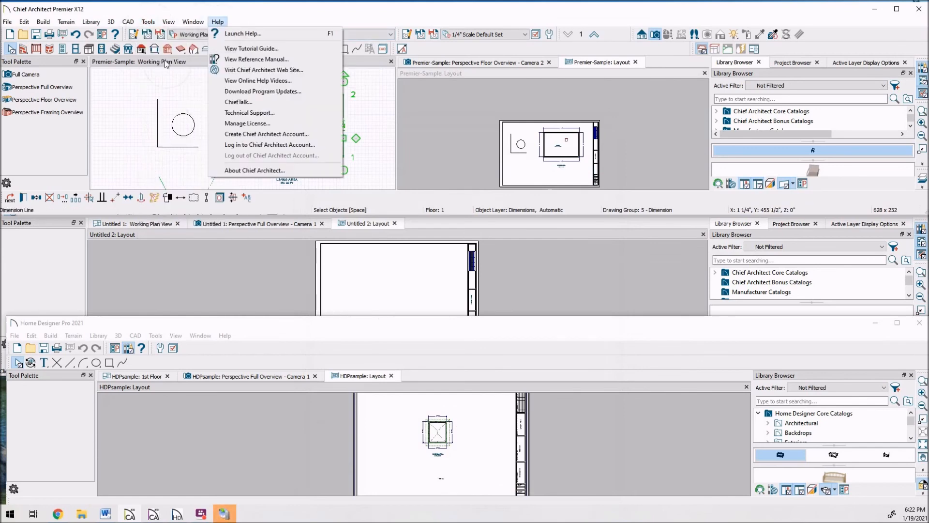
click(149, 22)
click(148, 21)
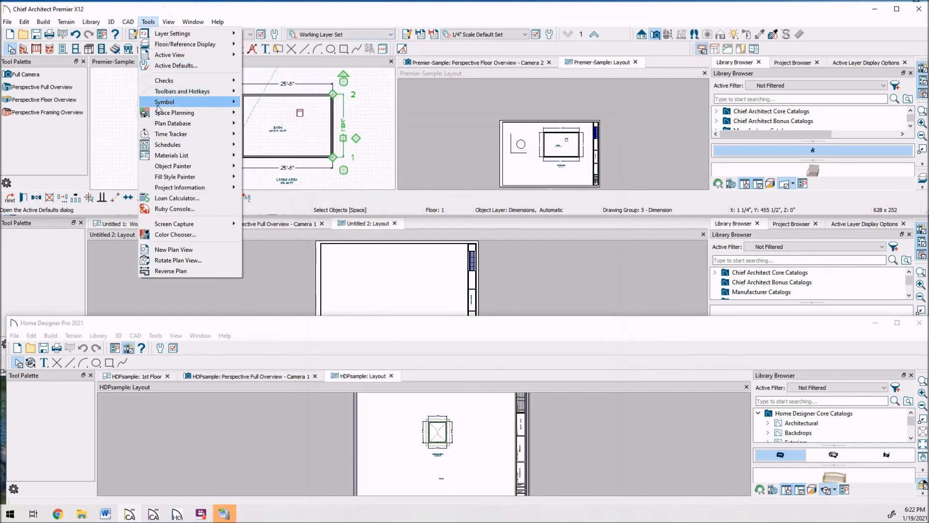
mouse_move(199, 135)
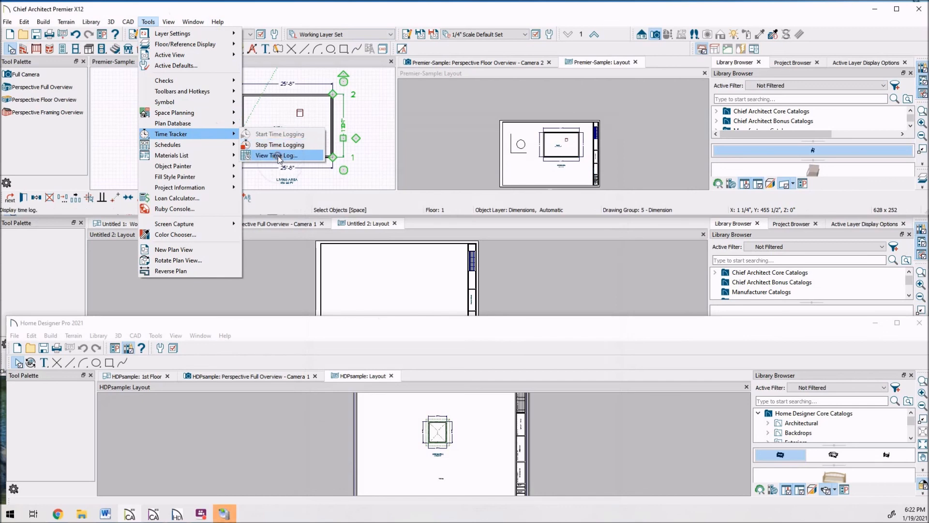
click(277, 155)
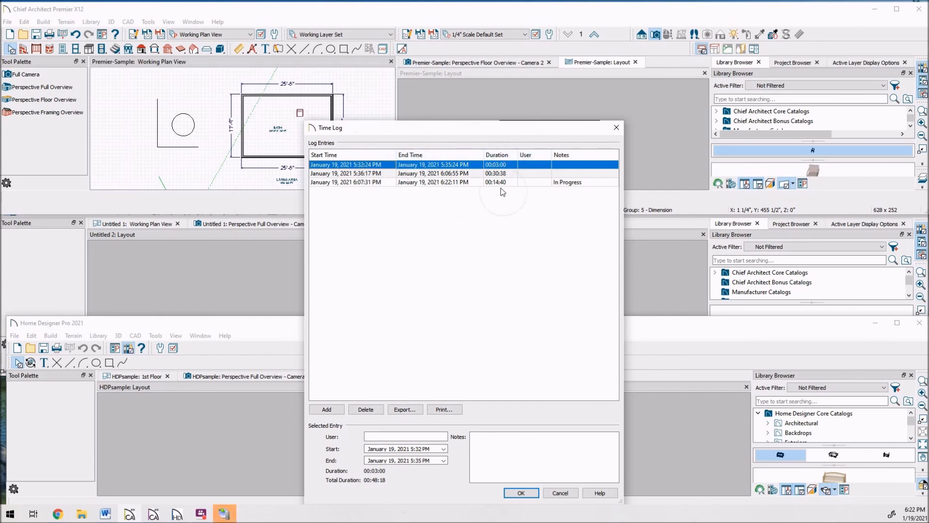
click(565, 493)
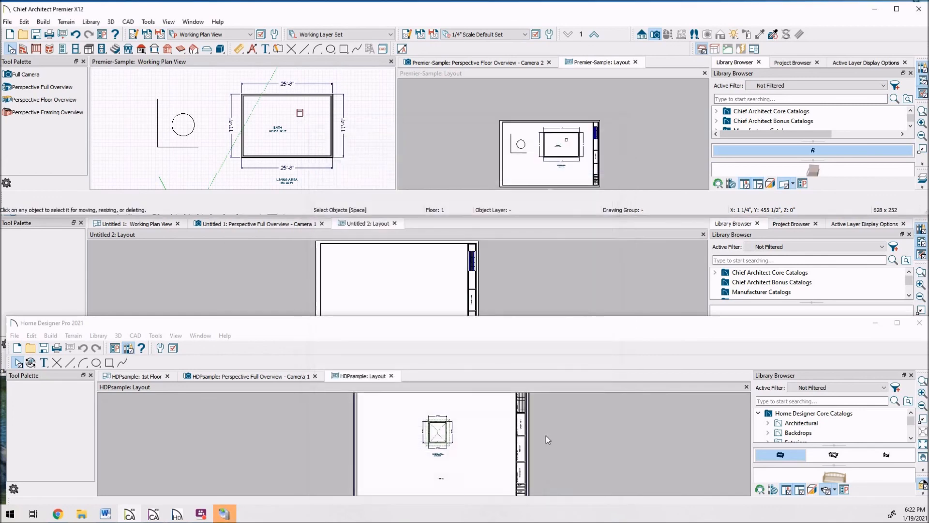
Switch to Interiors X12 and check its tools for the Time Tracker options.
click(249, 277)
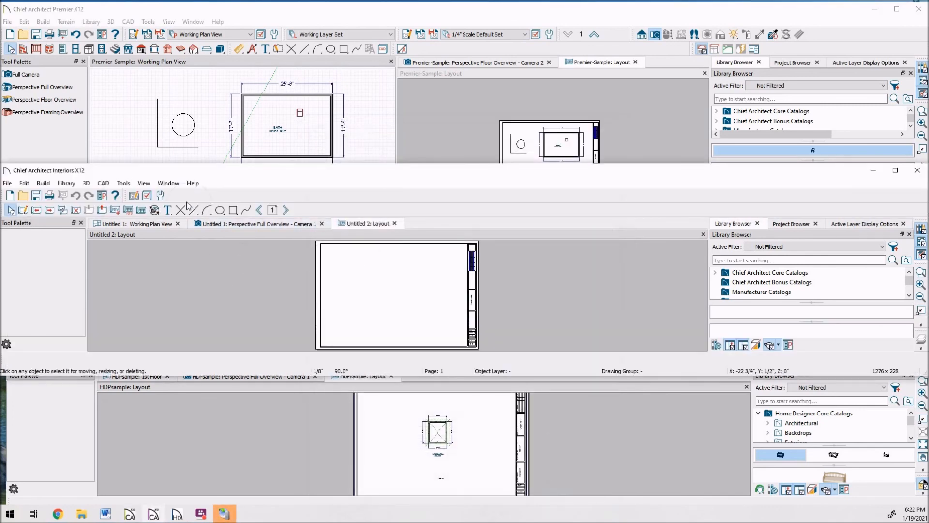
click(168, 183)
mouse_move(124, 183)
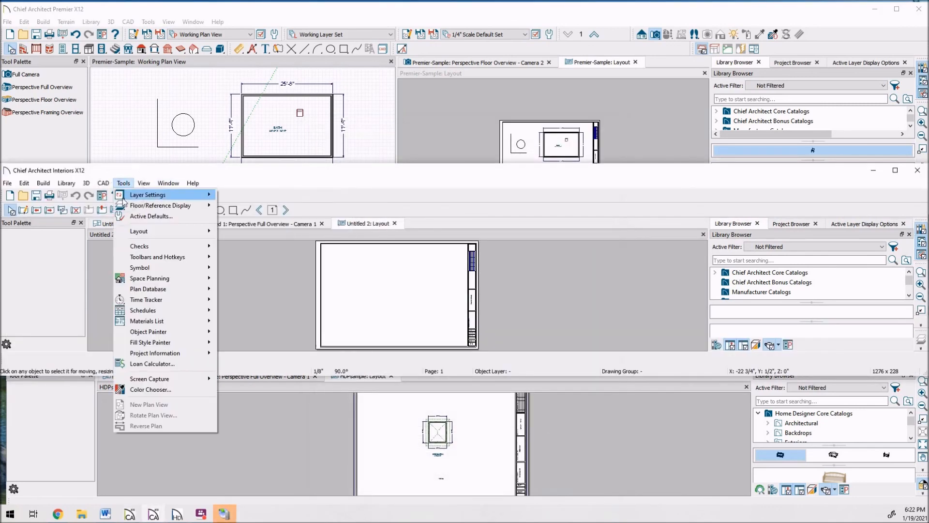
mouse_move(147, 300)
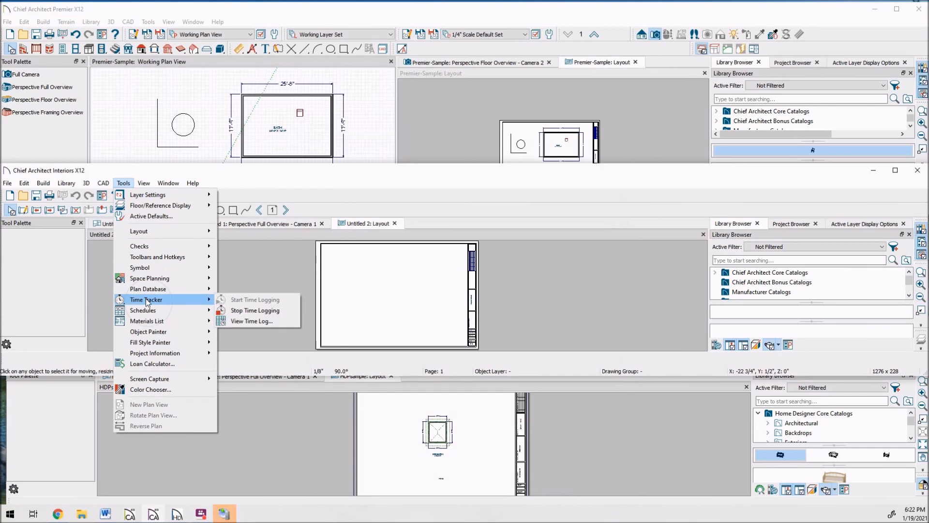
click(300, 433)
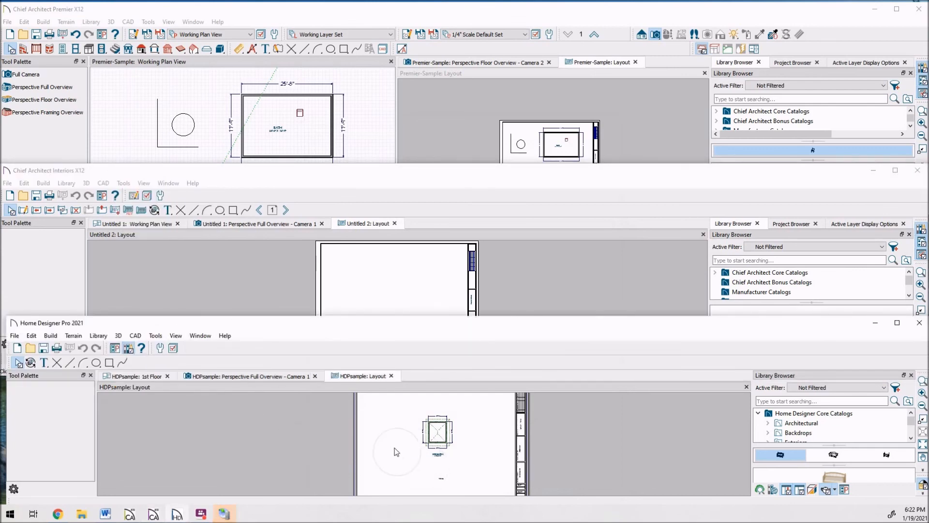
Check the available tools in Home Designer Pro 2021 for a time tracking feature.
click(155, 336)
mouse_move(176, 336)
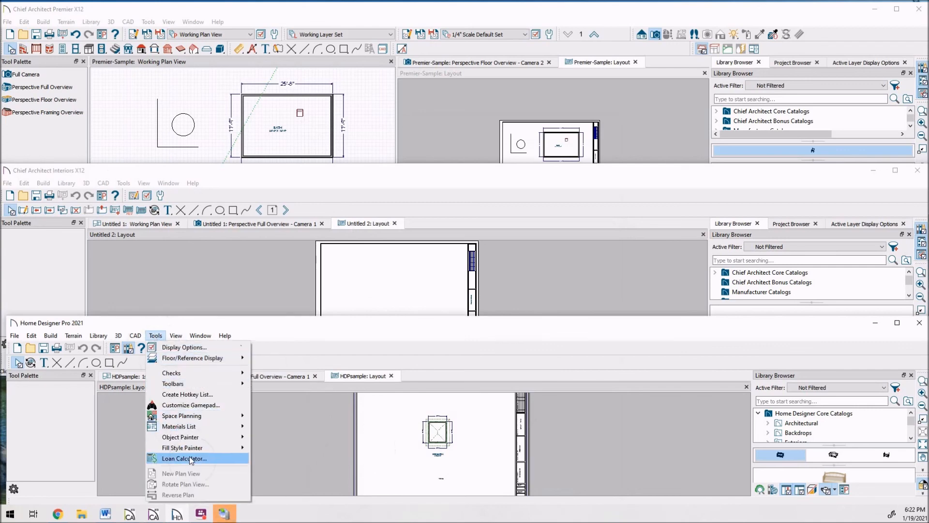
click(300, 445)
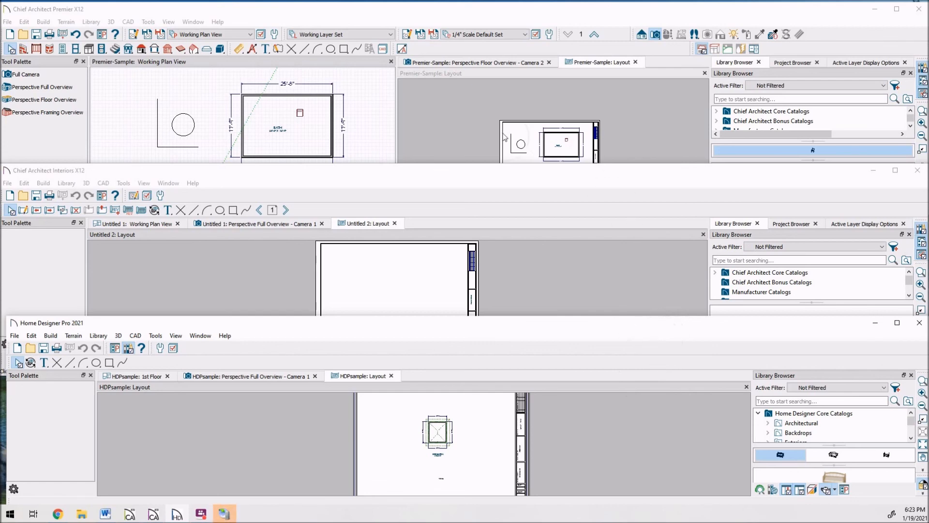
Return to Premier X12 and show the Perspective Floor Overview Camera 2 view.
click(489, 64)
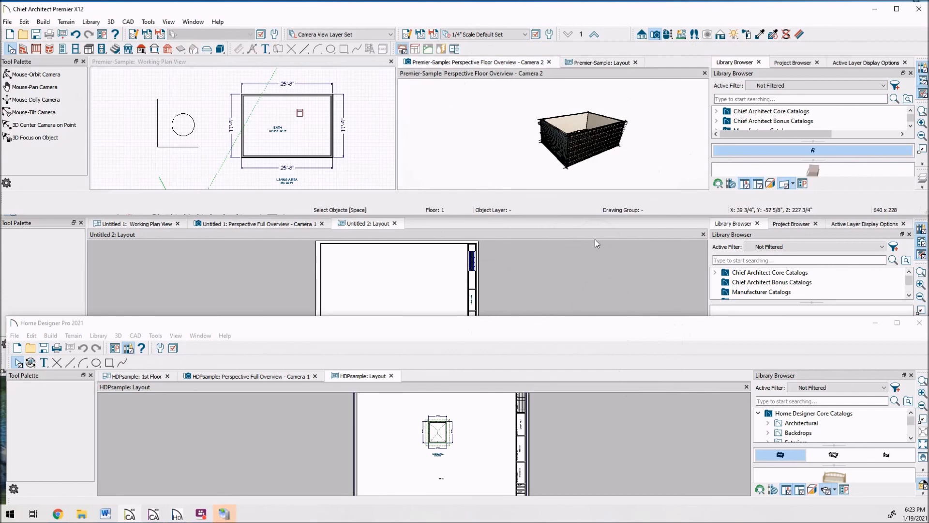
scroll(596, 271, down, 1)
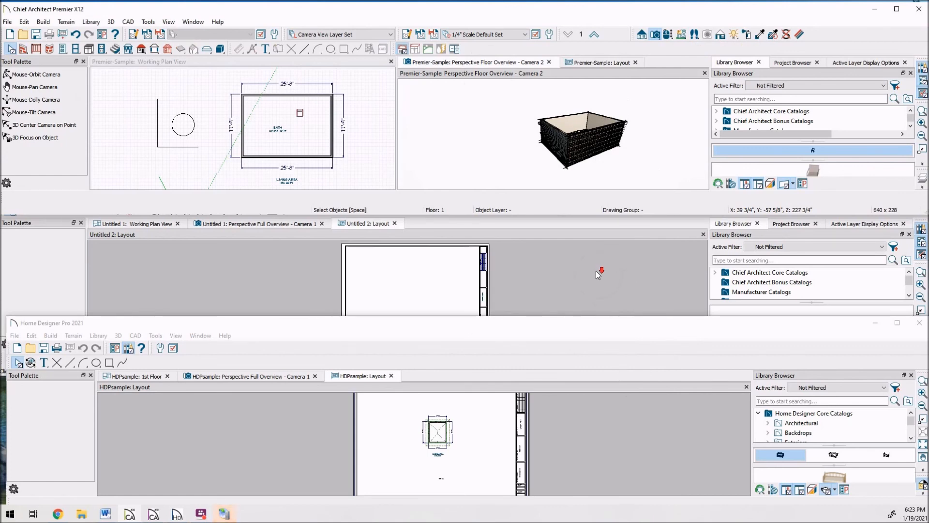